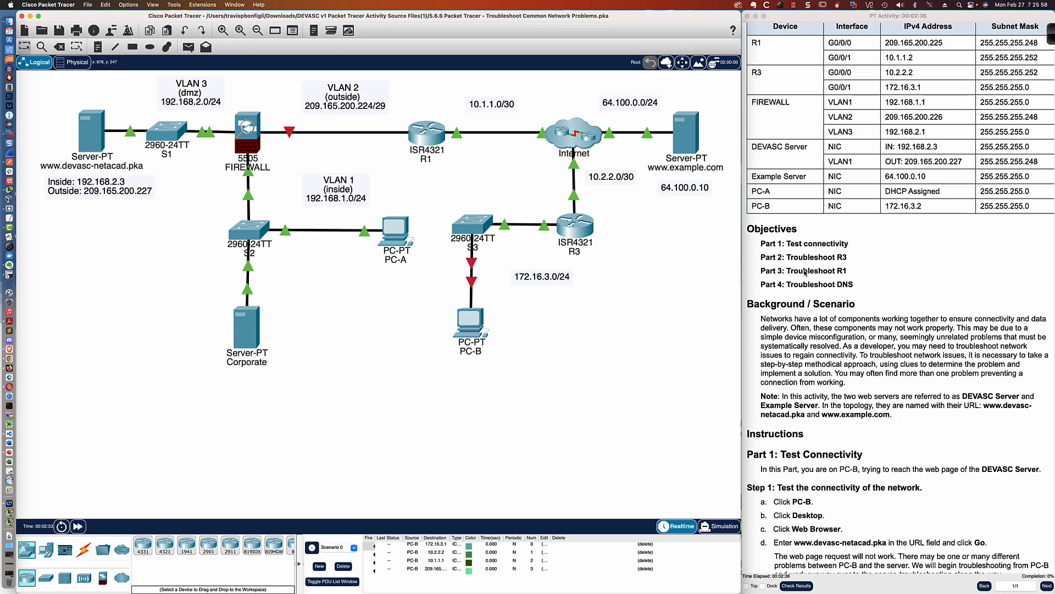
# - Open PC-B's device window and resize it to span the workspace width beneath the upper part of the topology
pyautogui.scroll(-5, 804, 272)
pyautogui.scroll(-10, 804, 272)
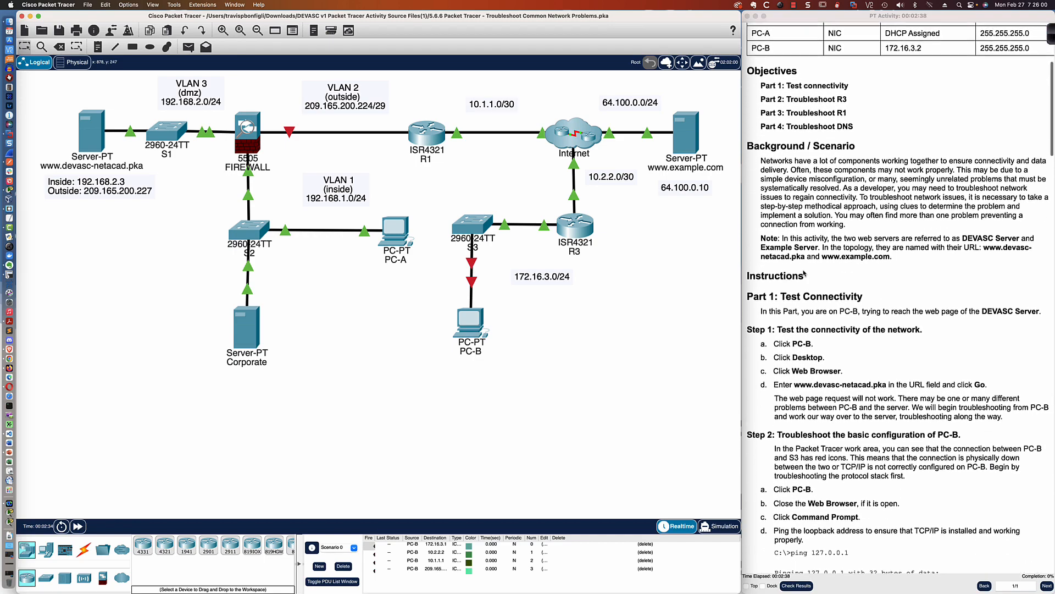
pyautogui.scroll(-2, 805, 272)
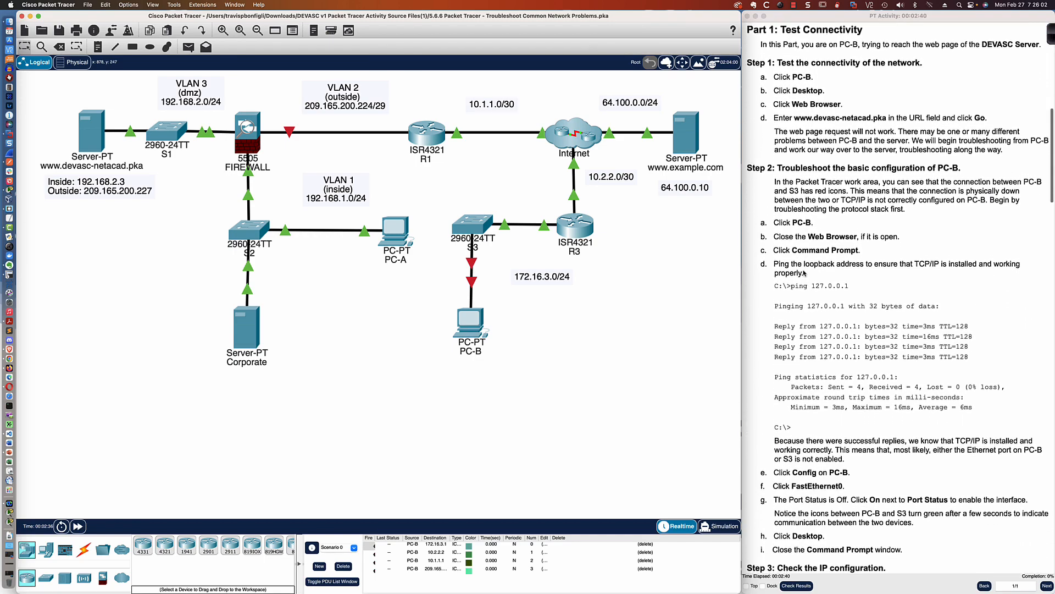
pyautogui.click(467, 330)
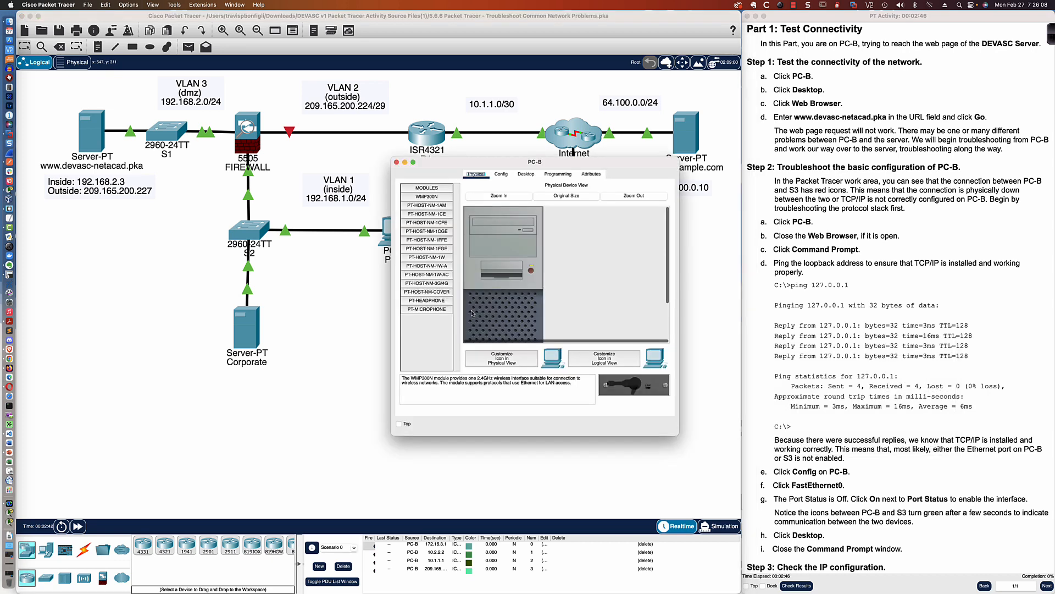
pyautogui.moveTo(576, 159); pyautogui.dragTo(202, 315)
pyautogui.moveTo(302, 314); pyautogui.dragTo(737, 234)
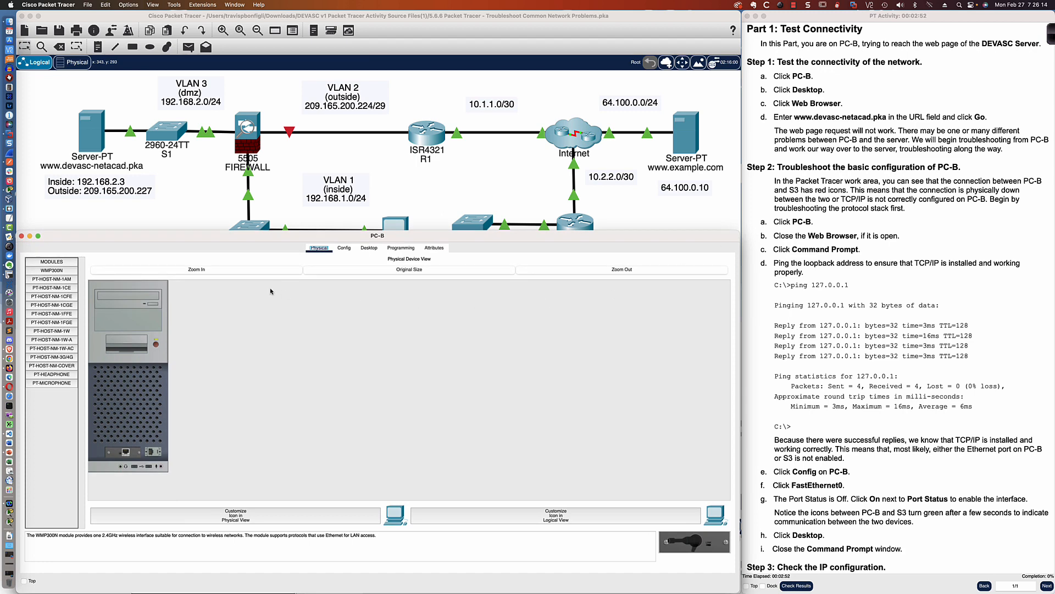
pyautogui.click(369, 247)
pyautogui.click(656, 283)
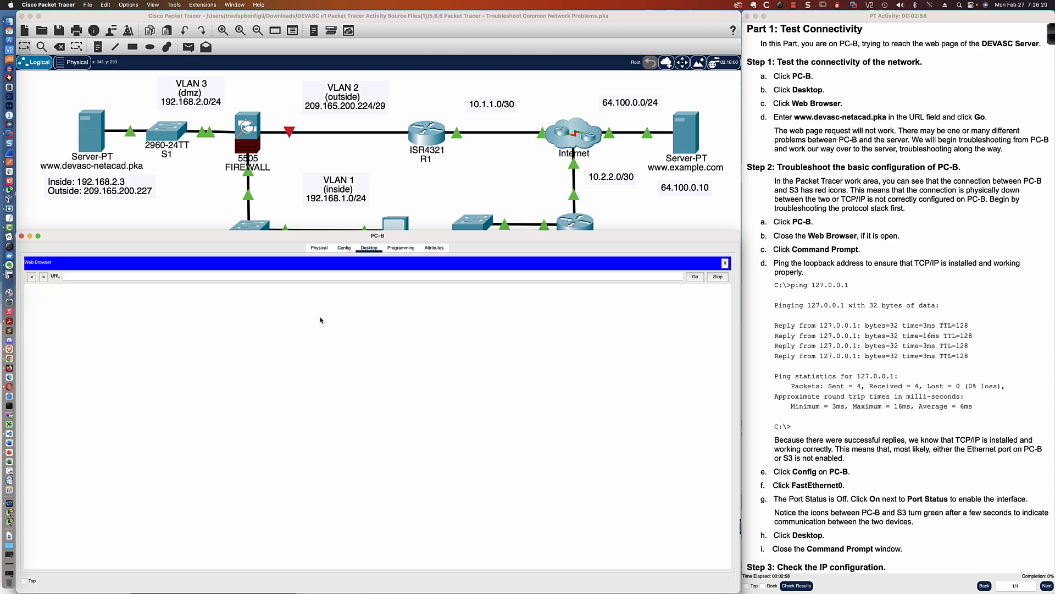
pyautogui.click(220, 275)
pyautogui.write('www.')
pyautogui.write('devas')
pyautogui.write('c-netacad.c')
pyautogui.press('Return')
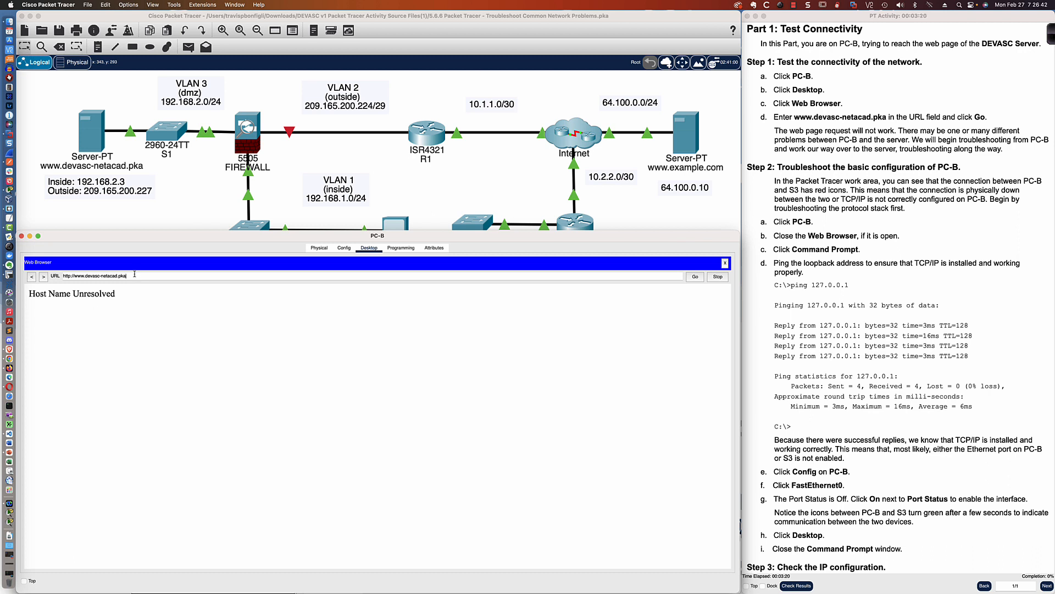
pyautogui.moveTo(127, 276); pyautogui.dragTo(64, 279)
# - Close PC-B's web browser and ping the loopback address 127.0.0.1 from its command prompt
pyautogui.scroll(-1, 798, 196)
pyautogui.scroll(-5, 797, 196)
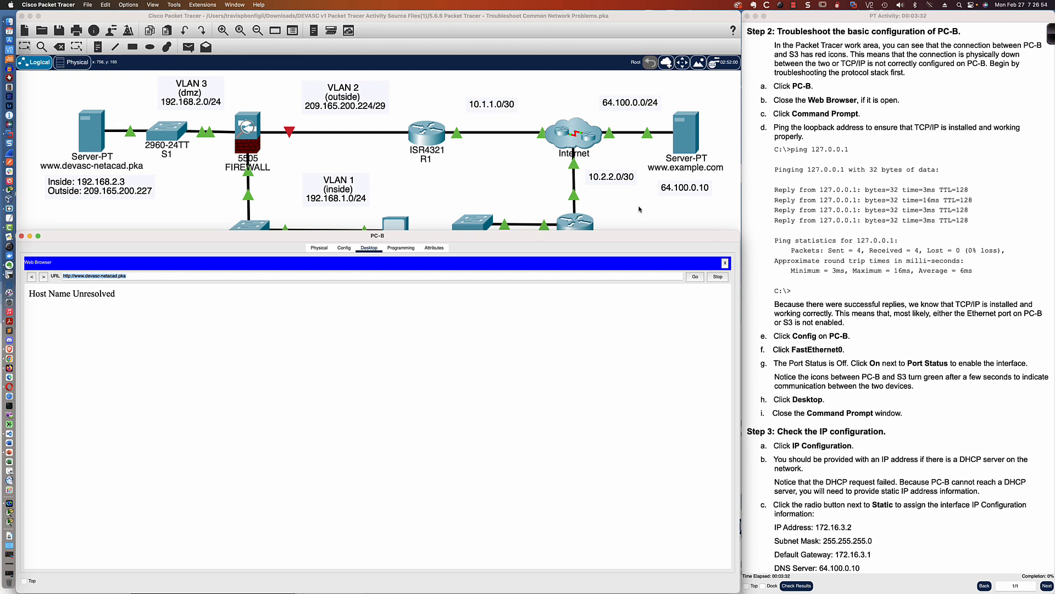
pyautogui.click(624, 213)
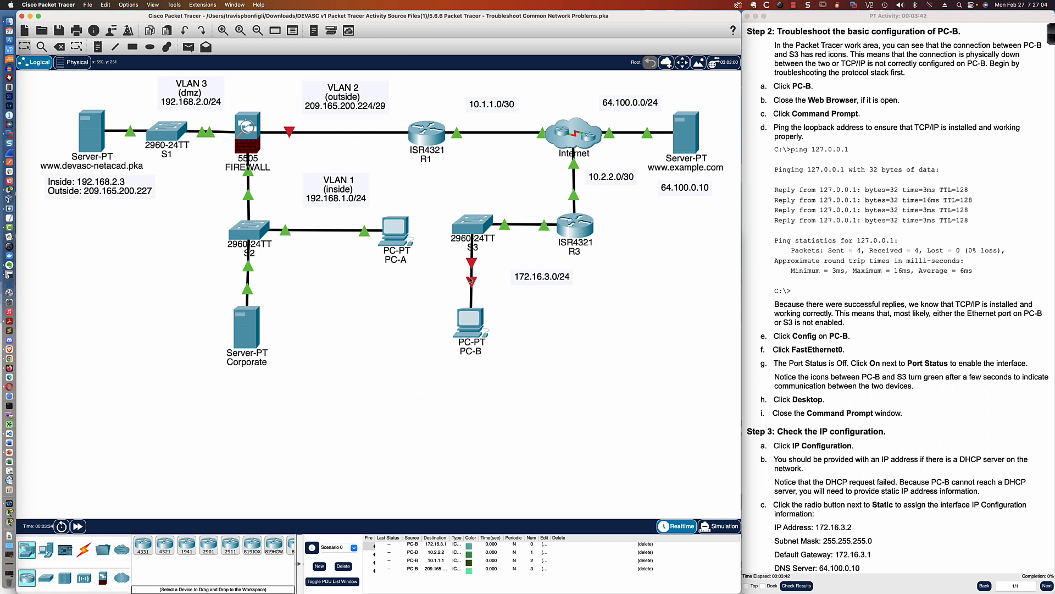
pyautogui.click(472, 324)
pyautogui.click(725, 262)
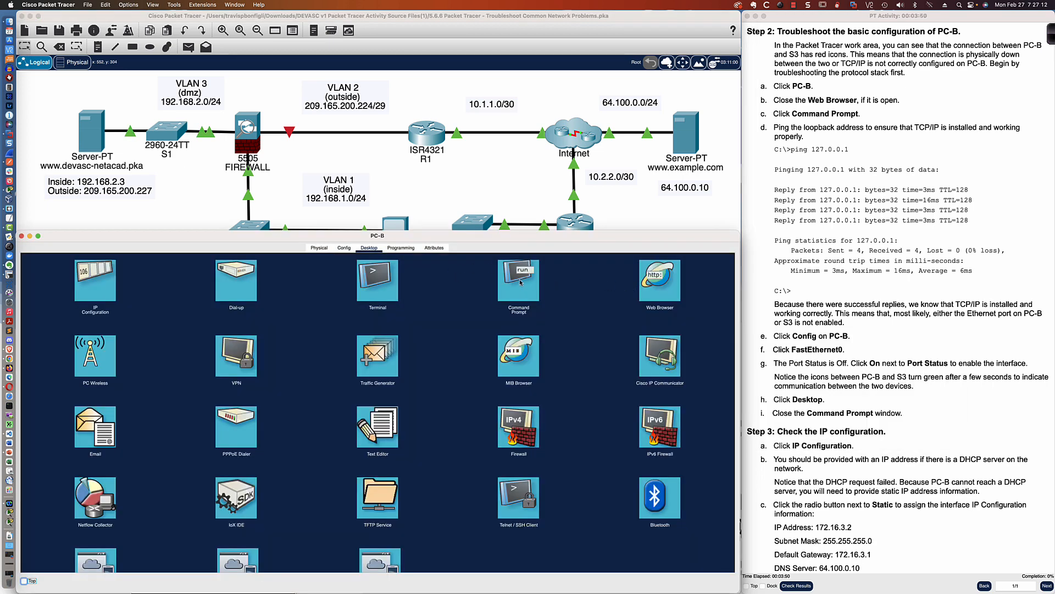
pyautogui.click(521, 295)
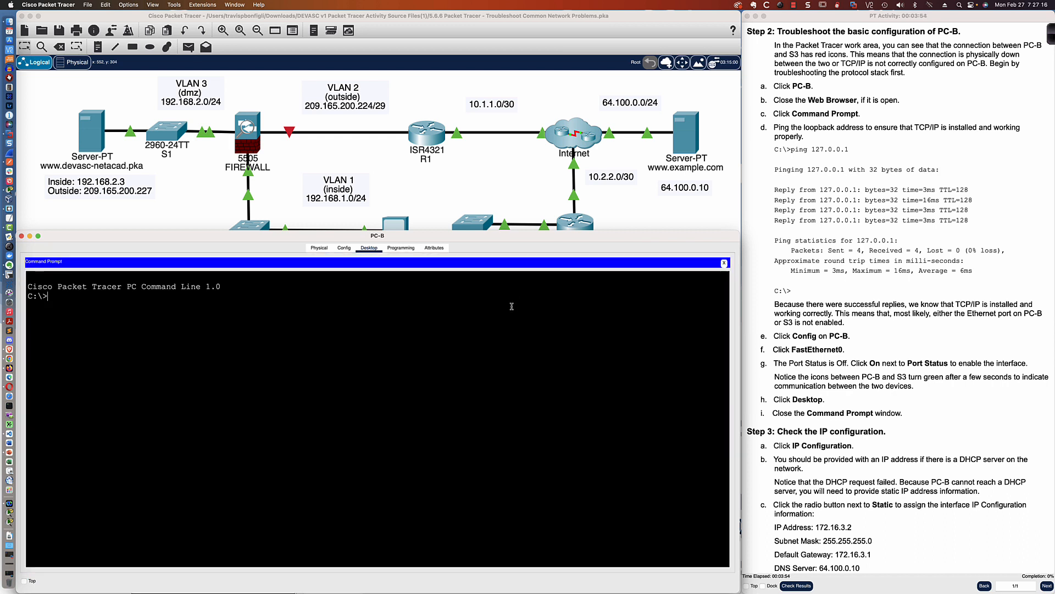
pyautogui.write('ping 127.0.0.1')
pyautogui.press('Return')
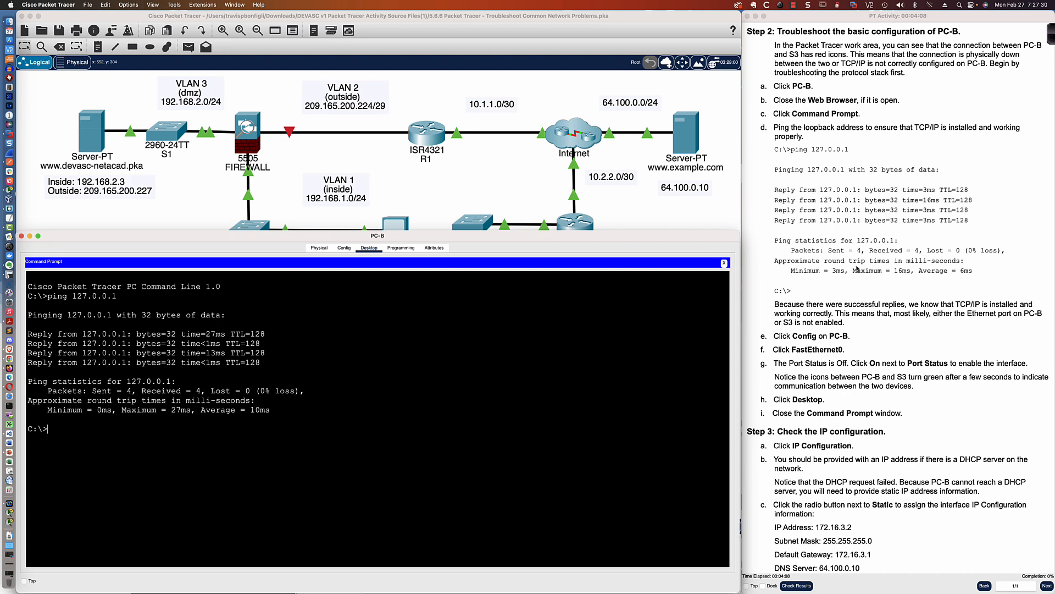
# - Turn on the port status of PC-B's FastEthernet0 interface
pyautogui.scroll(-5, 856, 266)
pyautogui.scroll(-1, 856, 266)
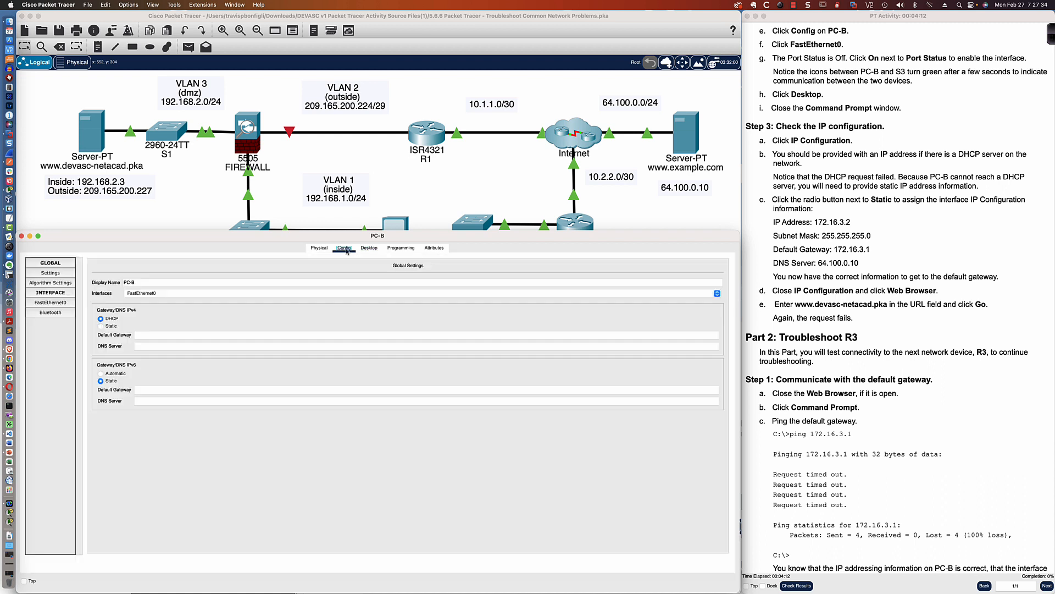
pyautogui.click(344, 248)
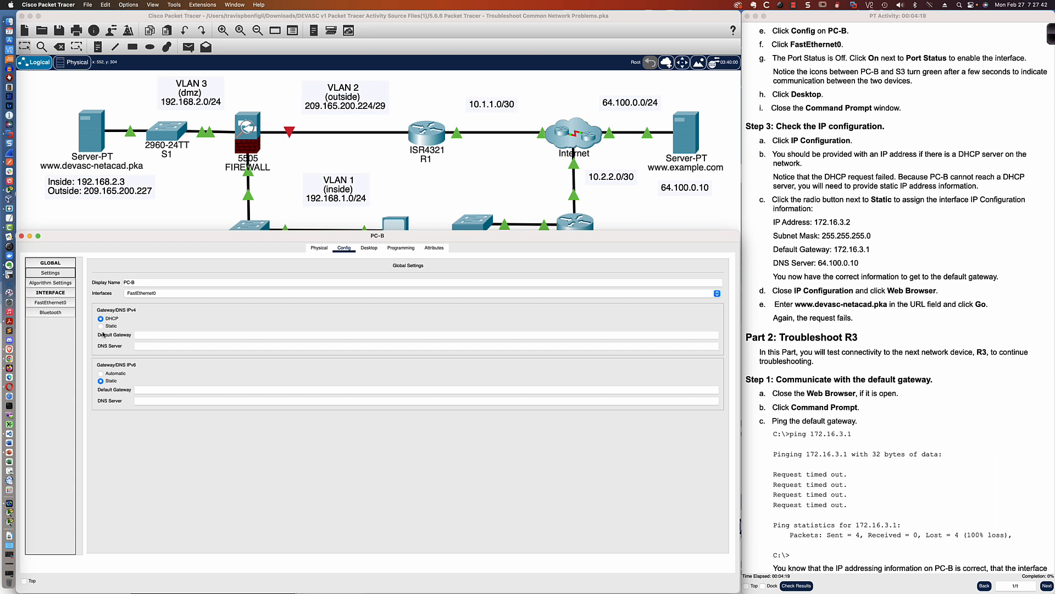
pyautogui.click(50, 302)
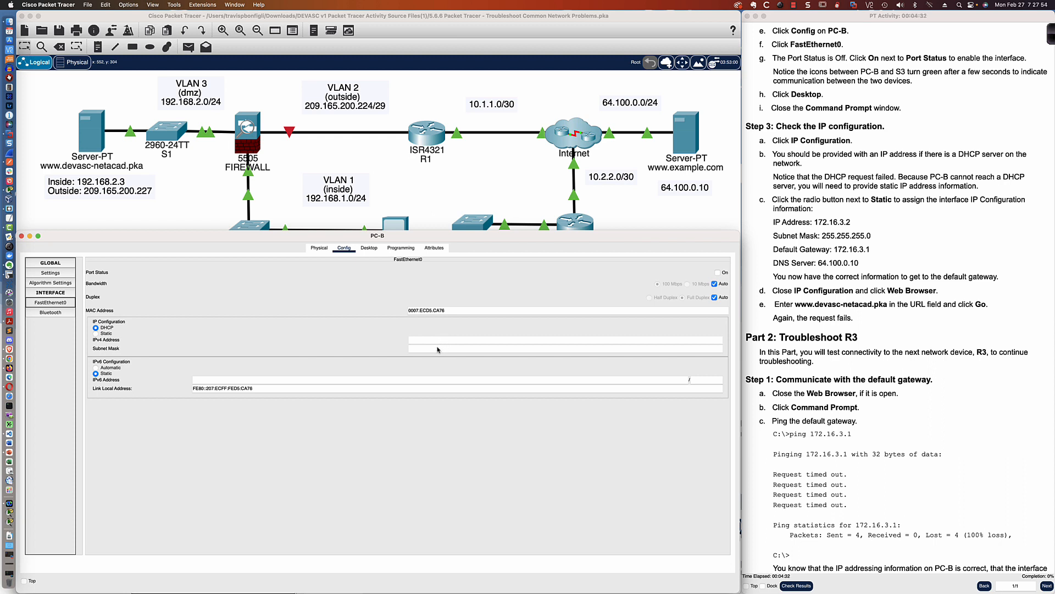
pyautogui.click(50, 273)
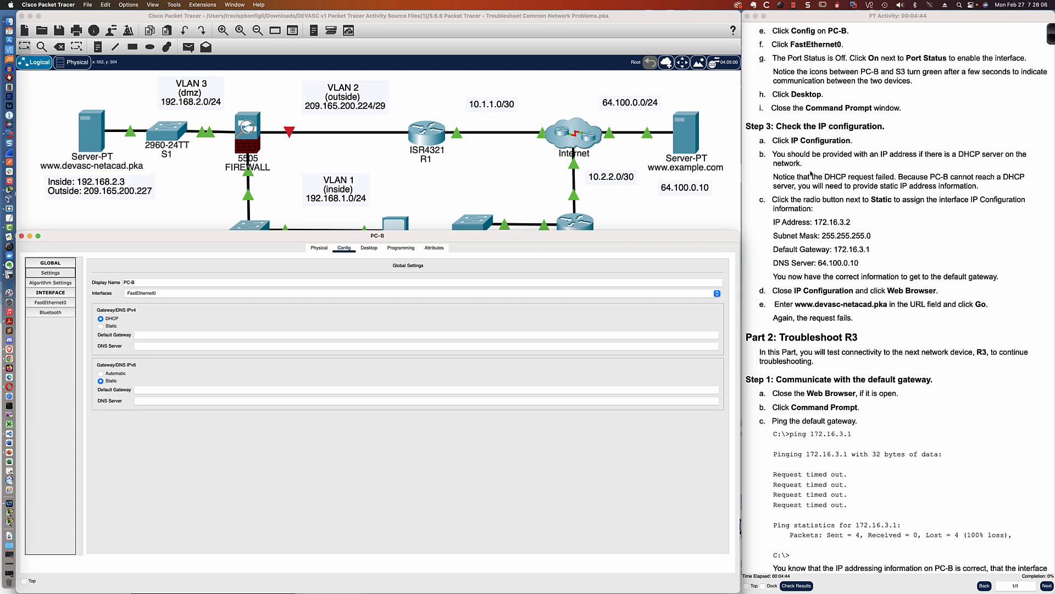
pyautogui.scroll(-5, 812, 172)
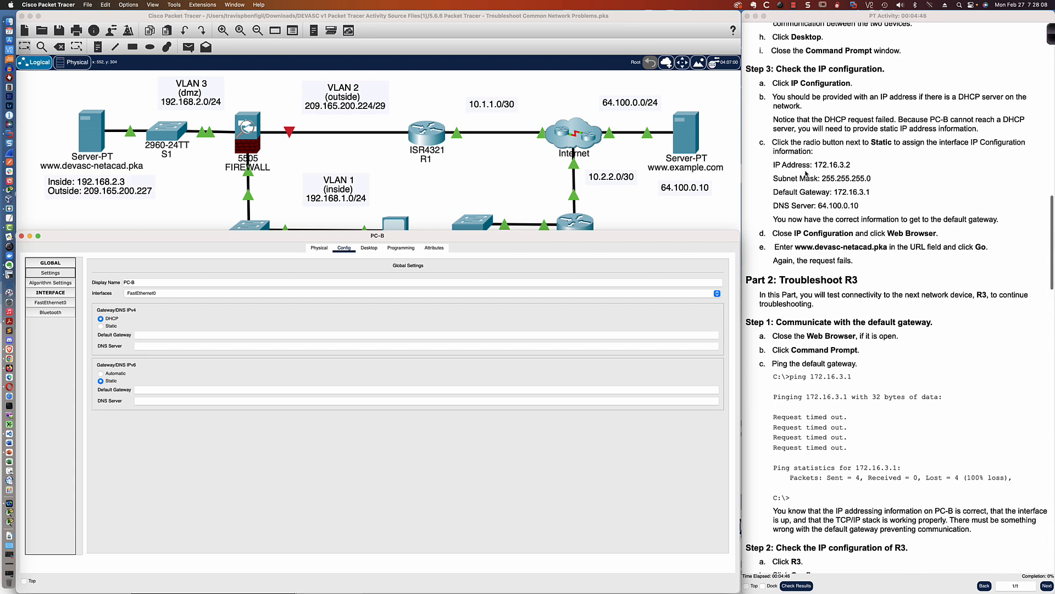
pyautogui.scroll(-3, 806, 173)
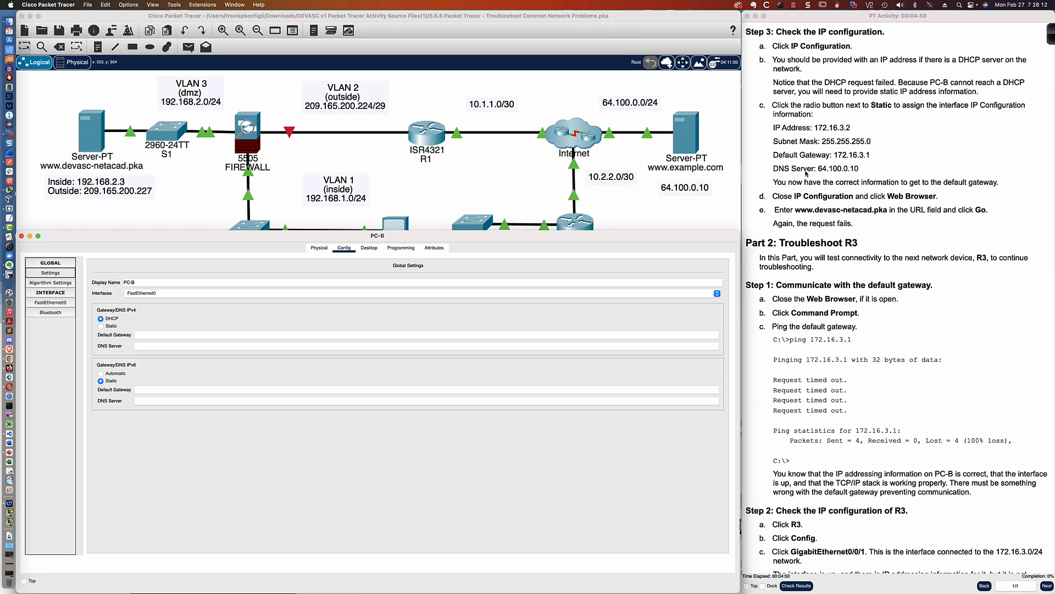
pyautogui.scroll(6, 806, 173)
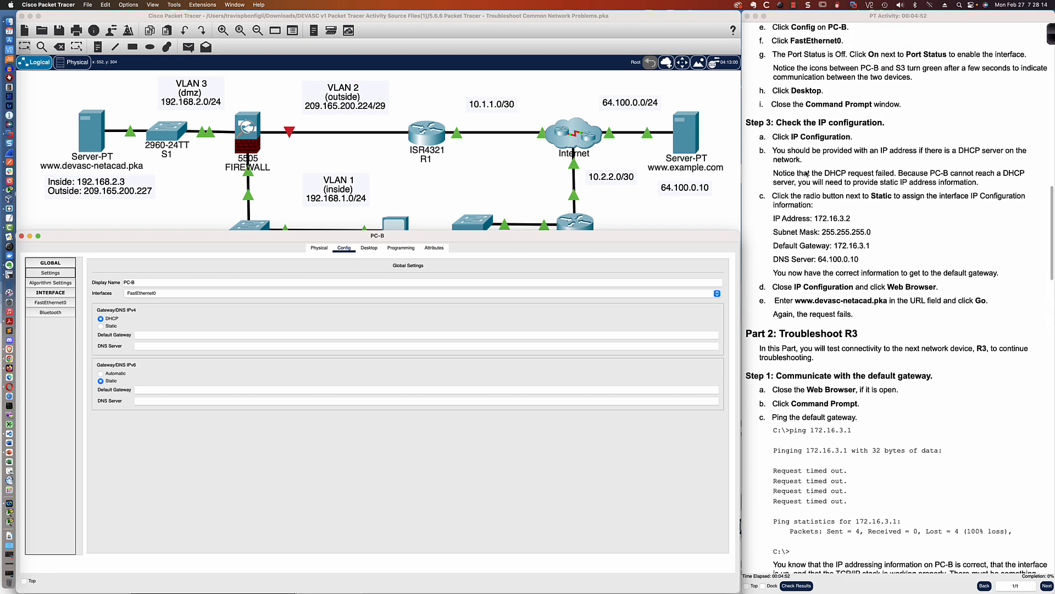
pyautogui.scroll(-1, 807, 173)
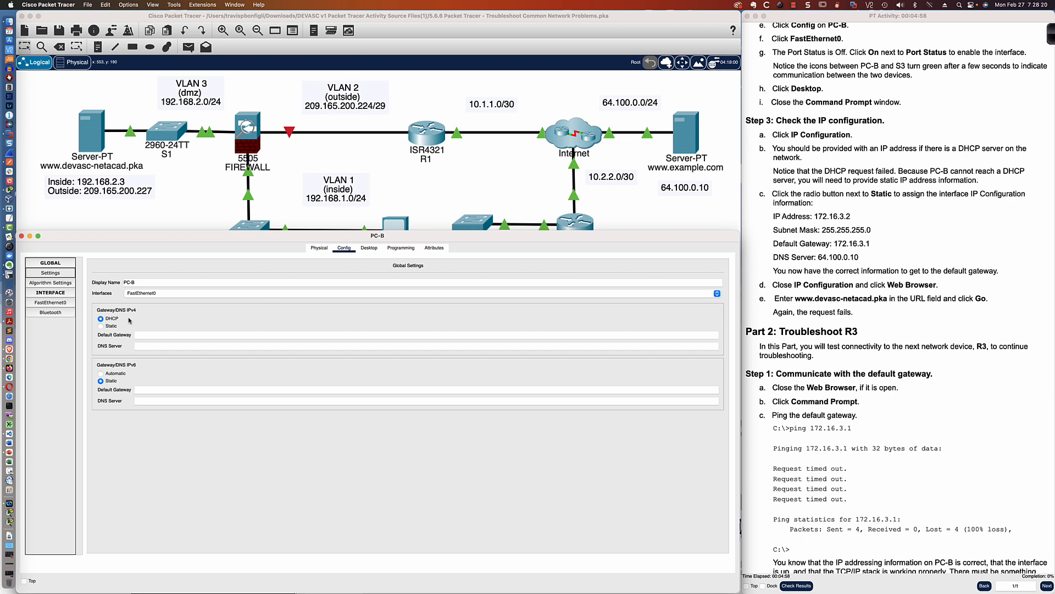
pyautogui.click(51, 303)
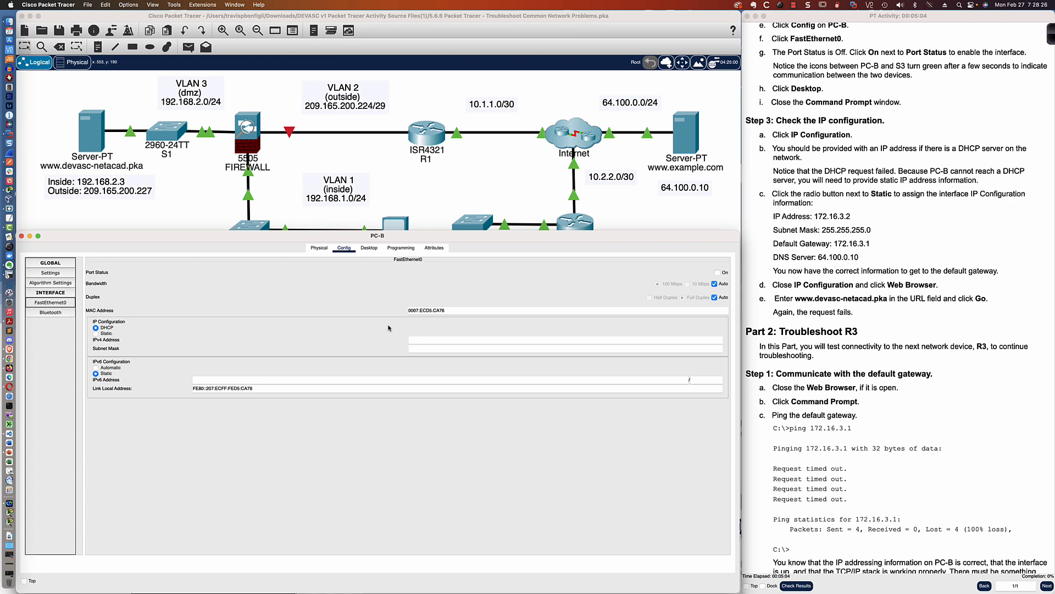
pyautogui.click(717, 274)
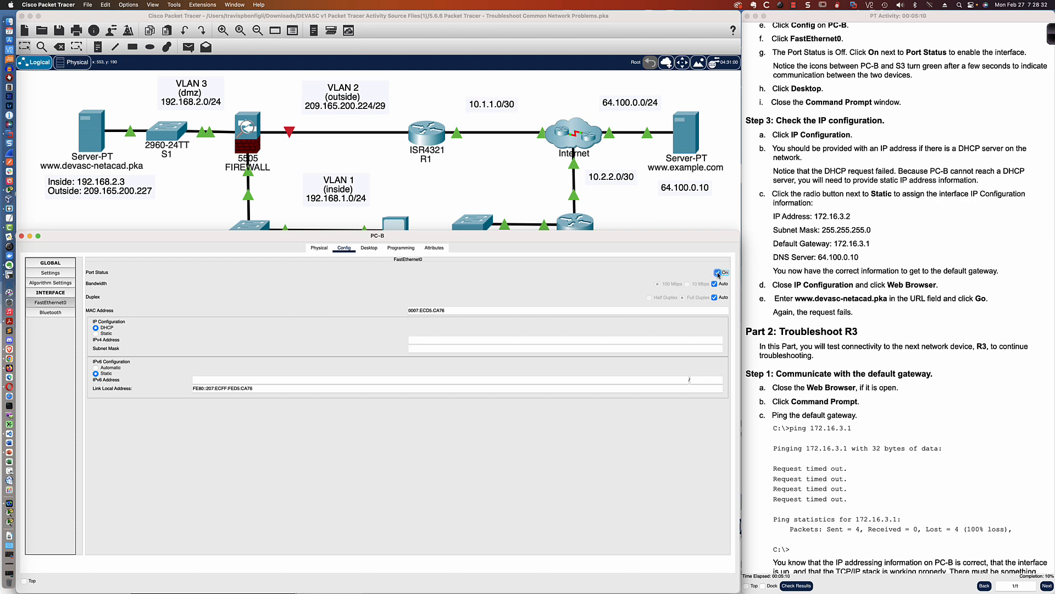
# - Return to the topology and fast-forward the simulation time to check the link between S3 and PC-B
pyautogui.click(614, 223)
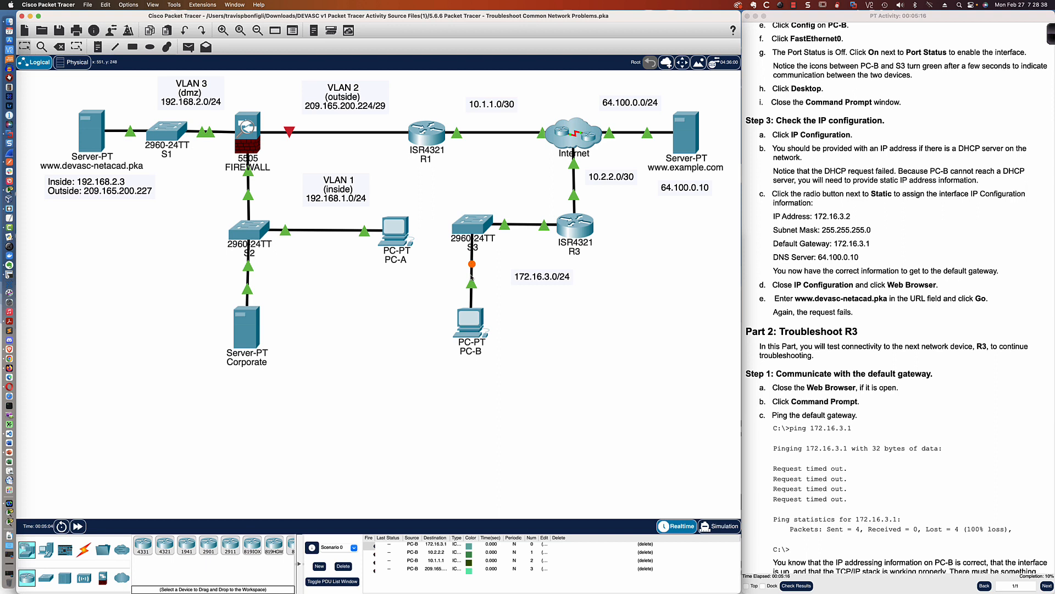
pyautogui.click(78, 526)
pyautogui.moveTo(471, 247)
# - Give PC-B's FastEthernet0 a static IPv4 address of 172.16.3.2 with subnet mask 255.255.255.0
pyautogui.click(470, 339)
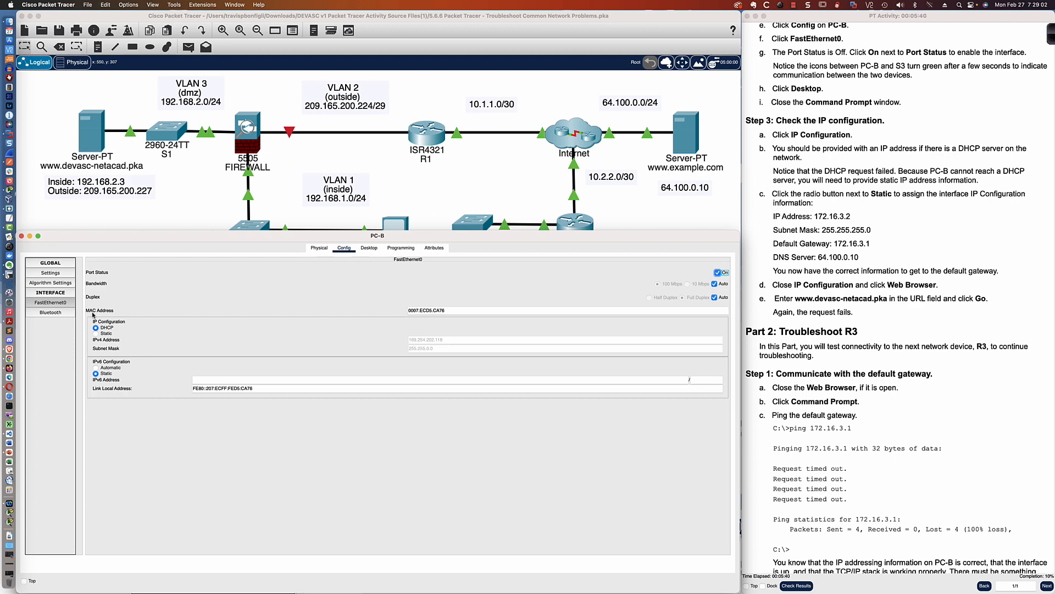
pyautogui.scroll(-5, 774, 138)
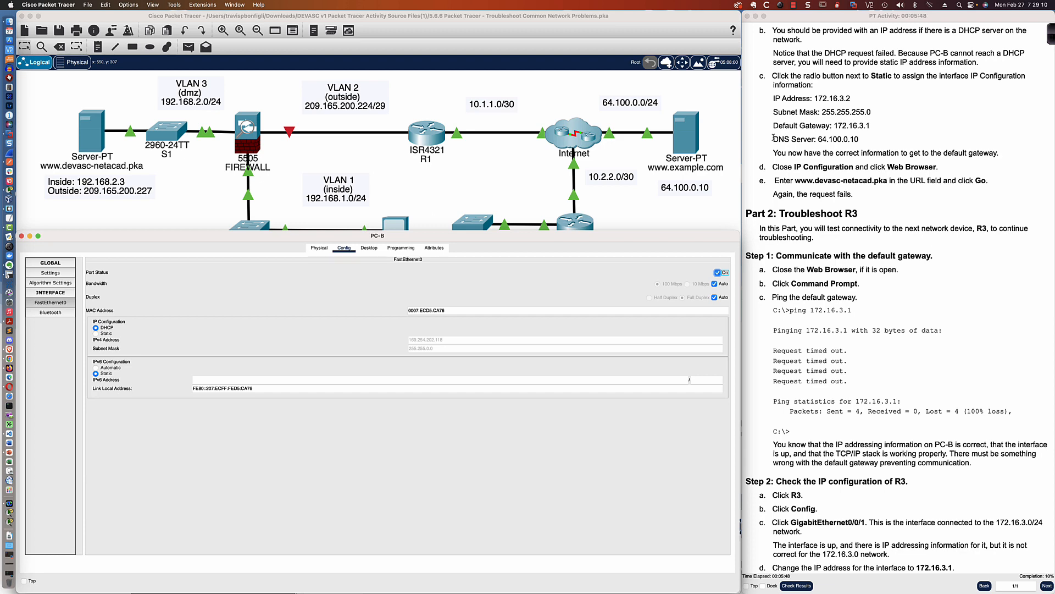
pyautogui.scroll(-1, 786, 108)
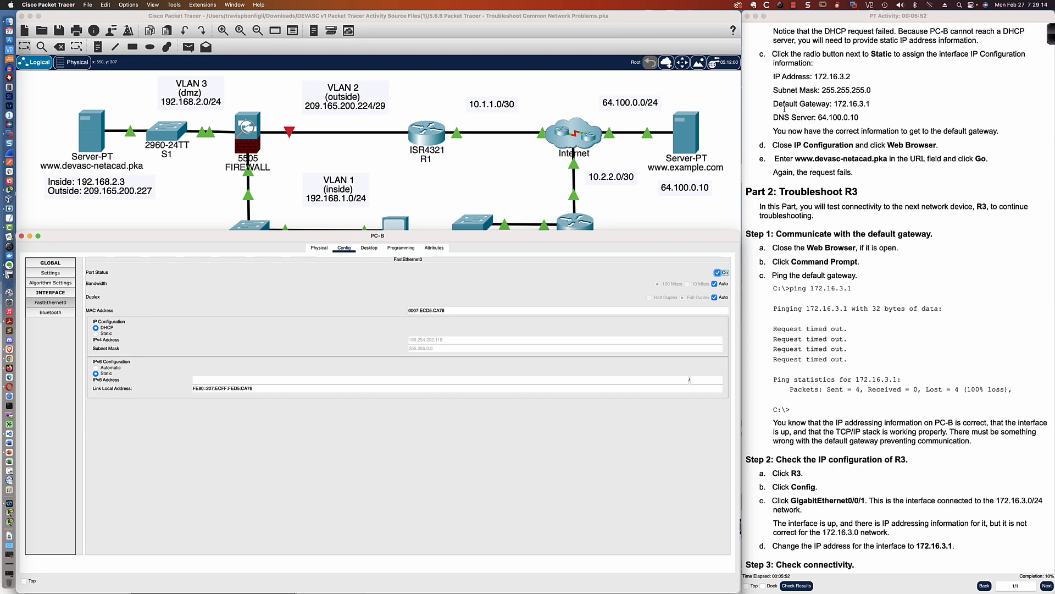
pyautogui.scroll(-1, 784, 108)
pyautogui.scroll(-1, 785, 109)
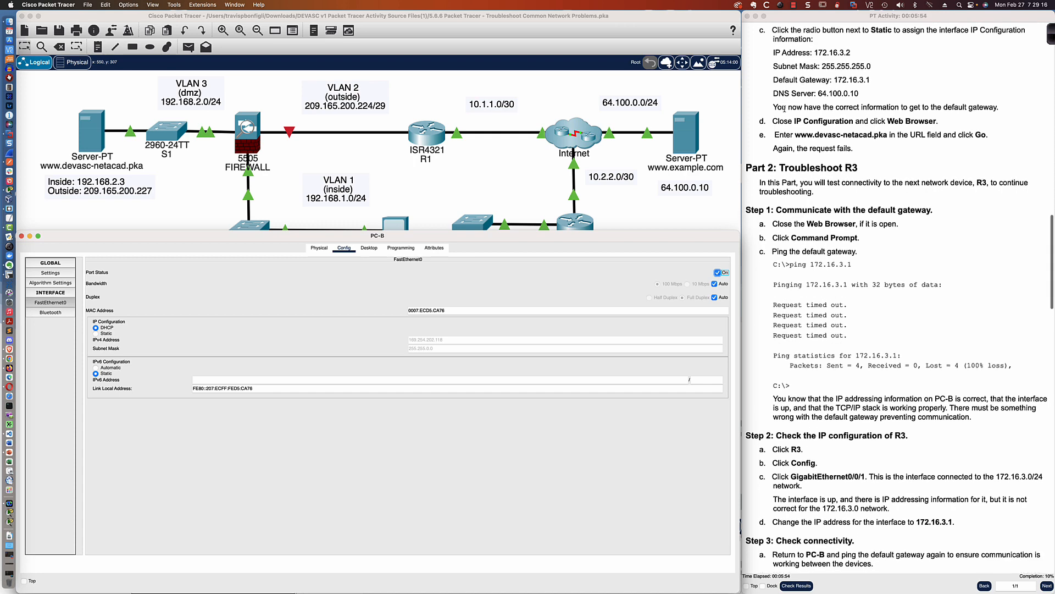
pyautogui.click(96, 335)
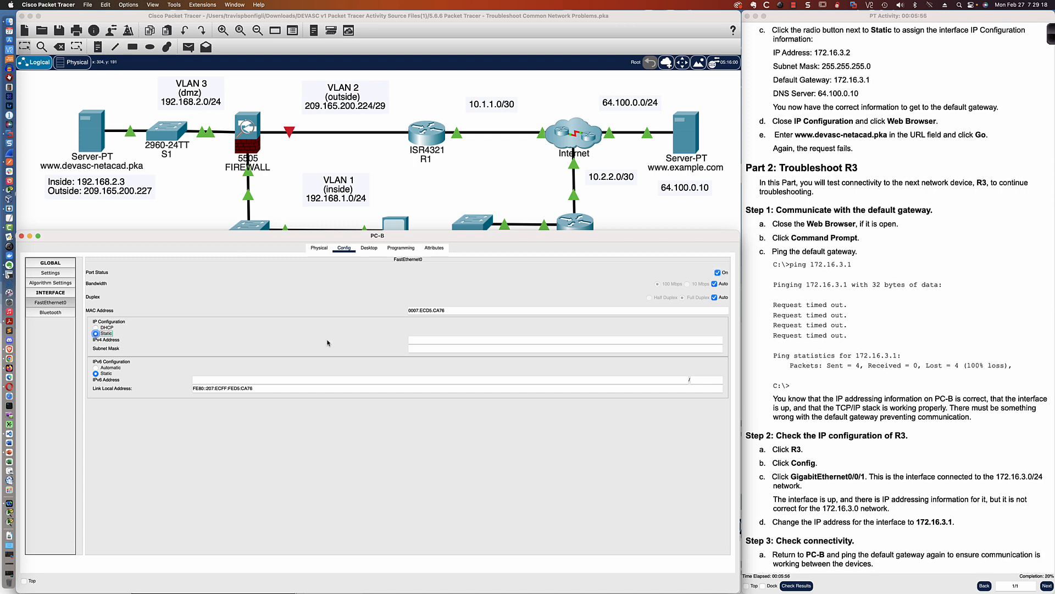
pyautogui.click(430, 338)
pyautogui.write('172.16.3.2')
pyautogui.press('Tab')
pyautogui.write('255.255.255.0')
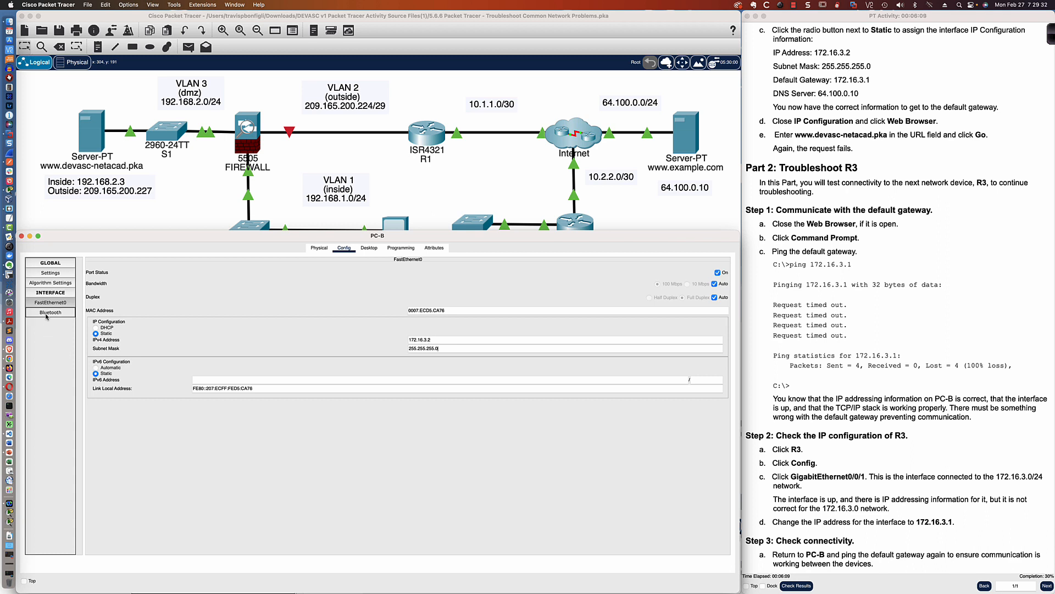
# - Set PC-B's IPv4 default gateway to 172.16.3.1 and its DNS server to 64.100.0.10
pyautogui.click(50, 273)
pyautogui.click(169, 336)
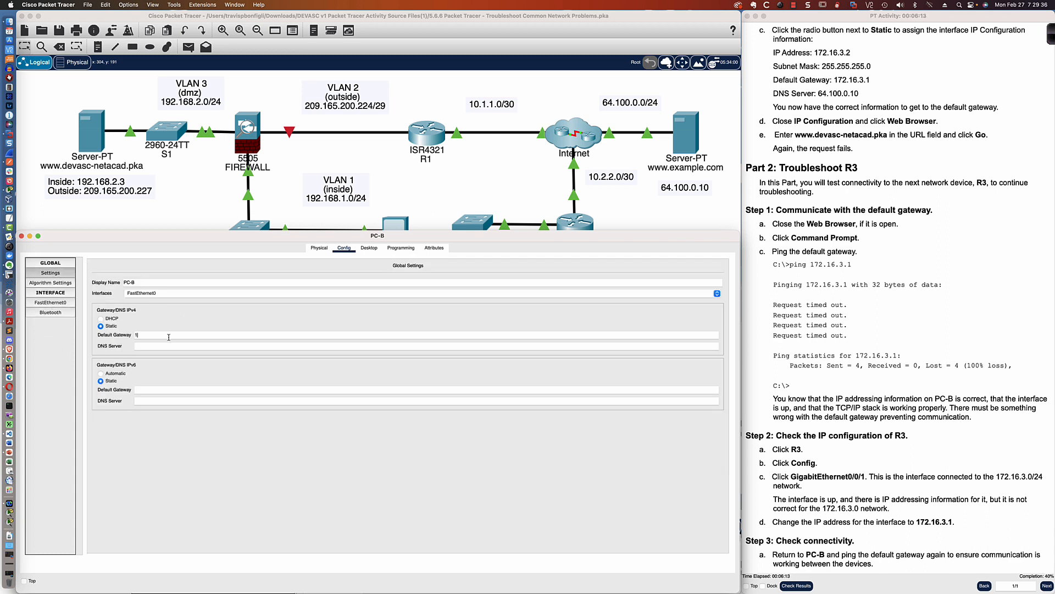
pyautogui.write('172.16.3.1')
pyautogui.press('Tab')
pyautogui.write('64.100.0.10')
pyautogui.click(199, 336)
# - Ping the DNS server 64.100.0.10 from PC-B's command prompt and close the prompt
pyautogui.click(370, 248)
pyautogui.click(507, 320)
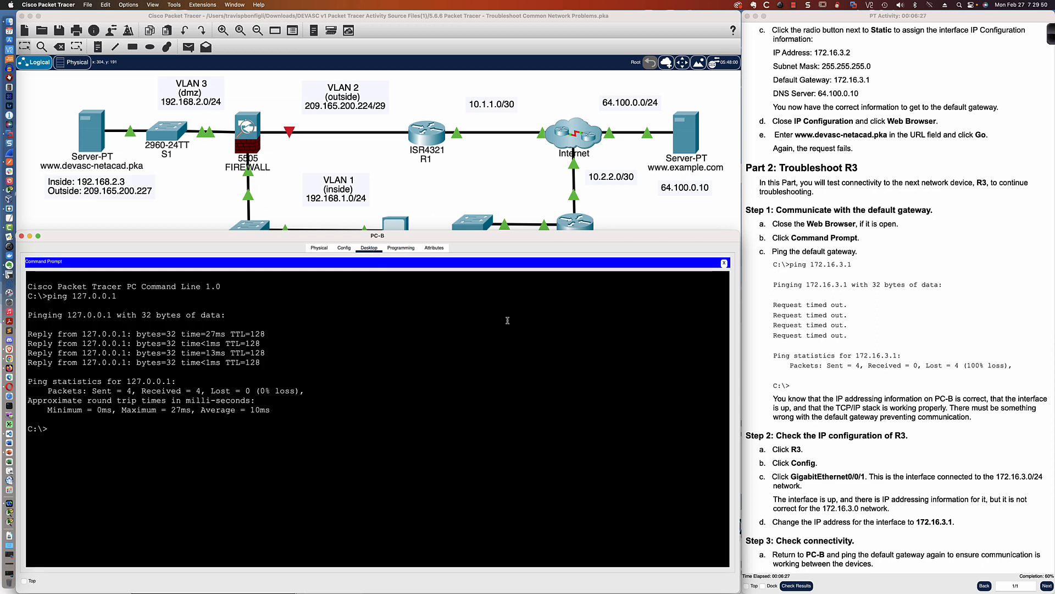
pyautogui.write('ping')
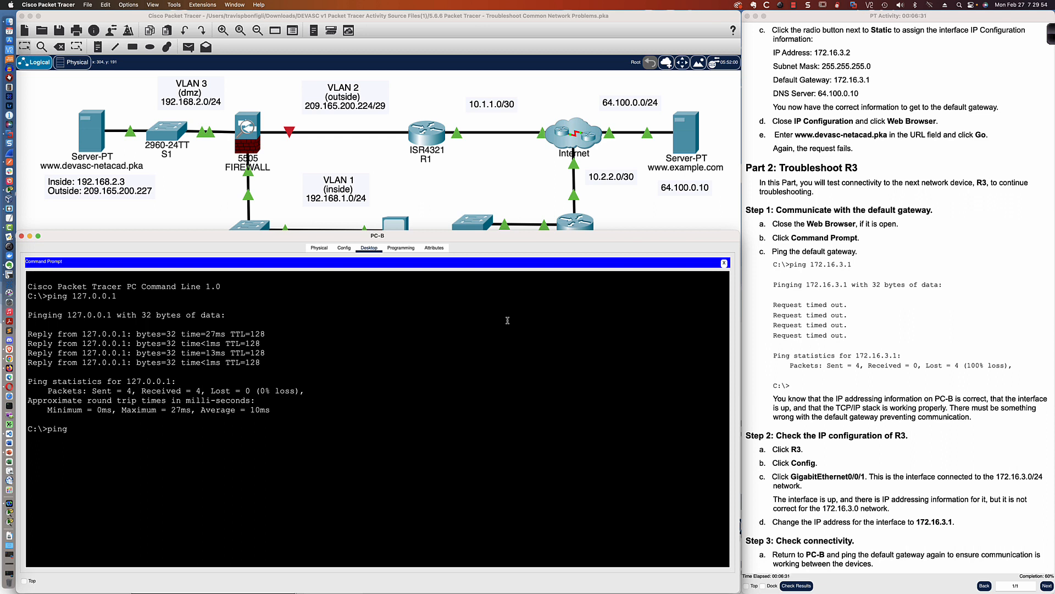
pyautogui.write(' 64.100.0.10')
pyautogui.press('Return')
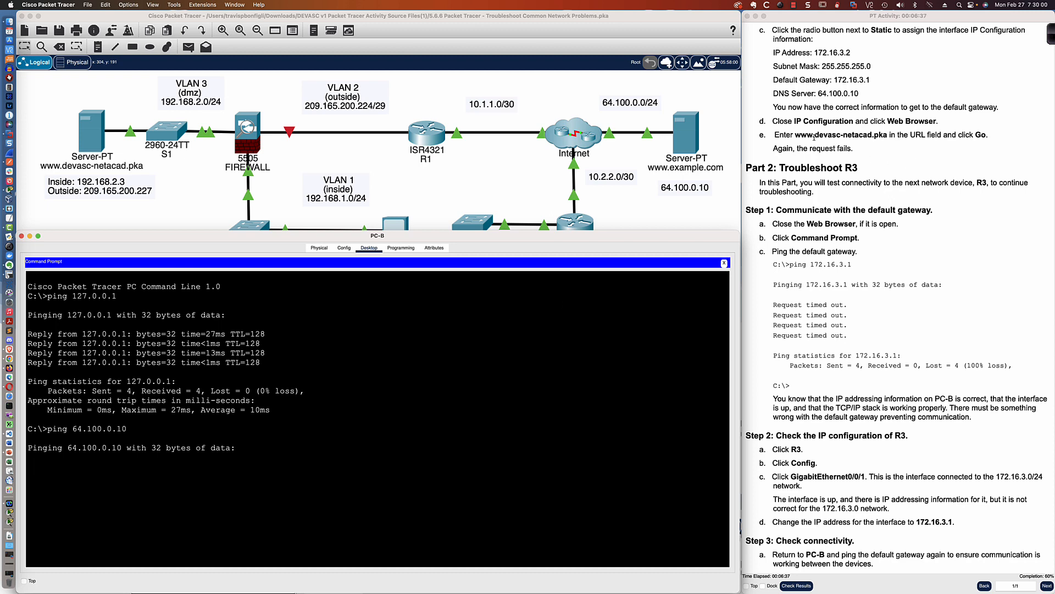
pyautogui.scroll(-5, 800, 101)
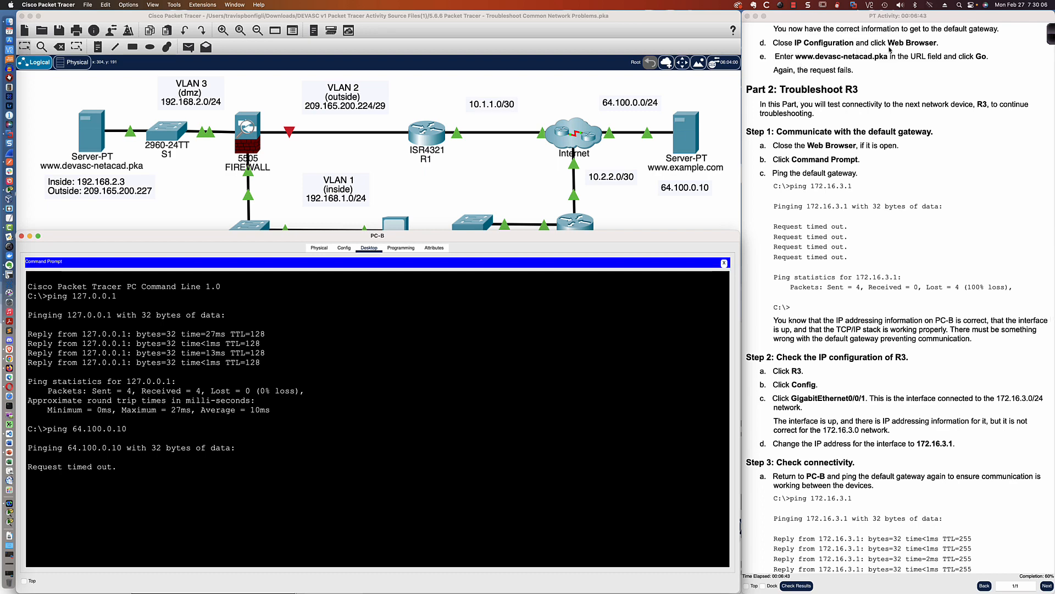
pyautogui.scroll(-1, 848, 89)
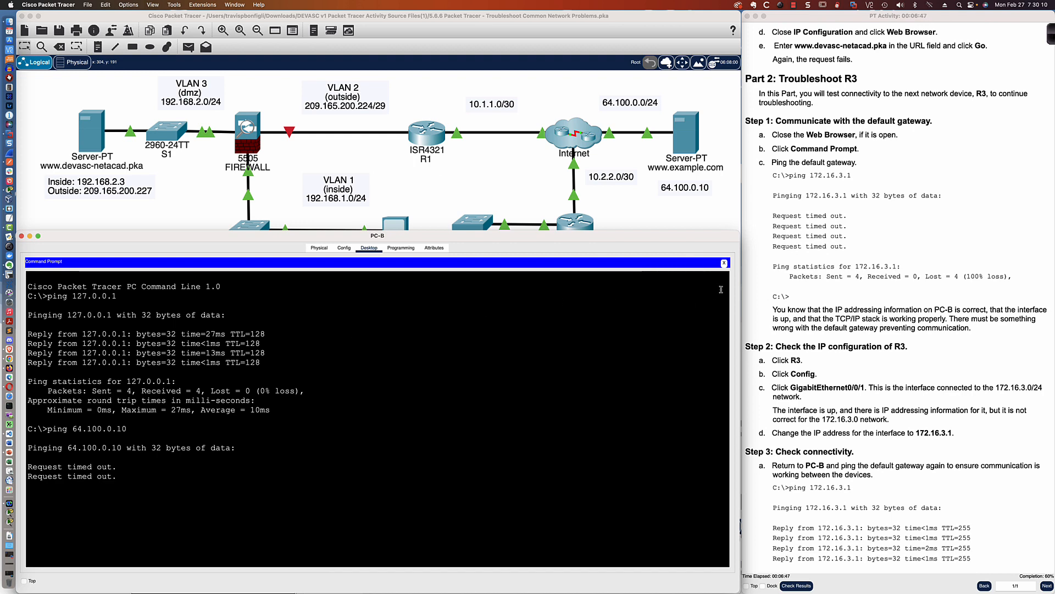
pyautogui.click(724, 264)
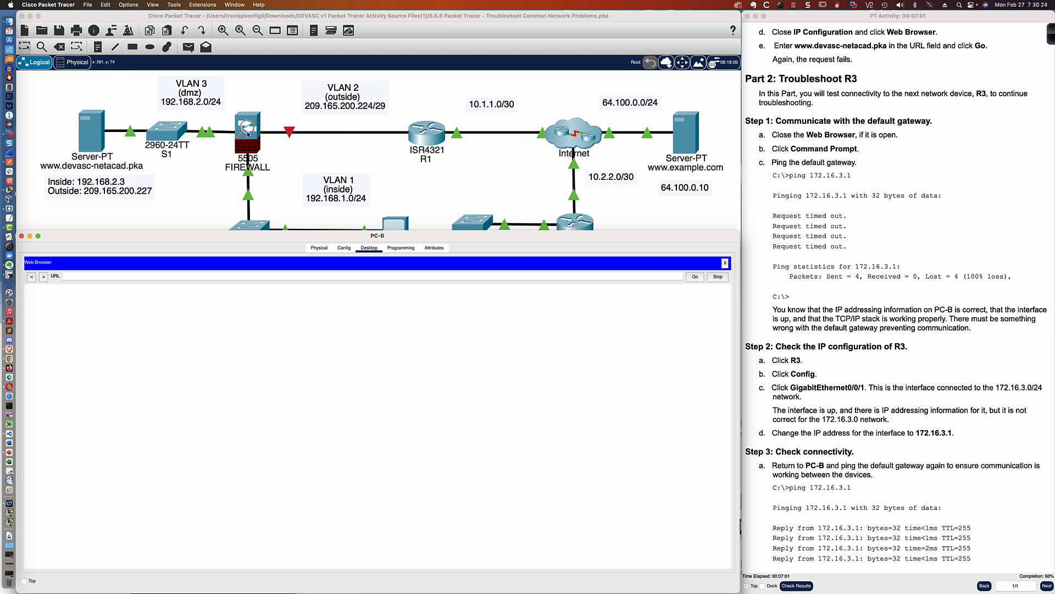
pyautogui.click(76, 274)
pyautogui.write('www.devasc-netacad.pklaa')
pyautogui.press('Return')
pyautogui.scroll(-2, 803, 68)
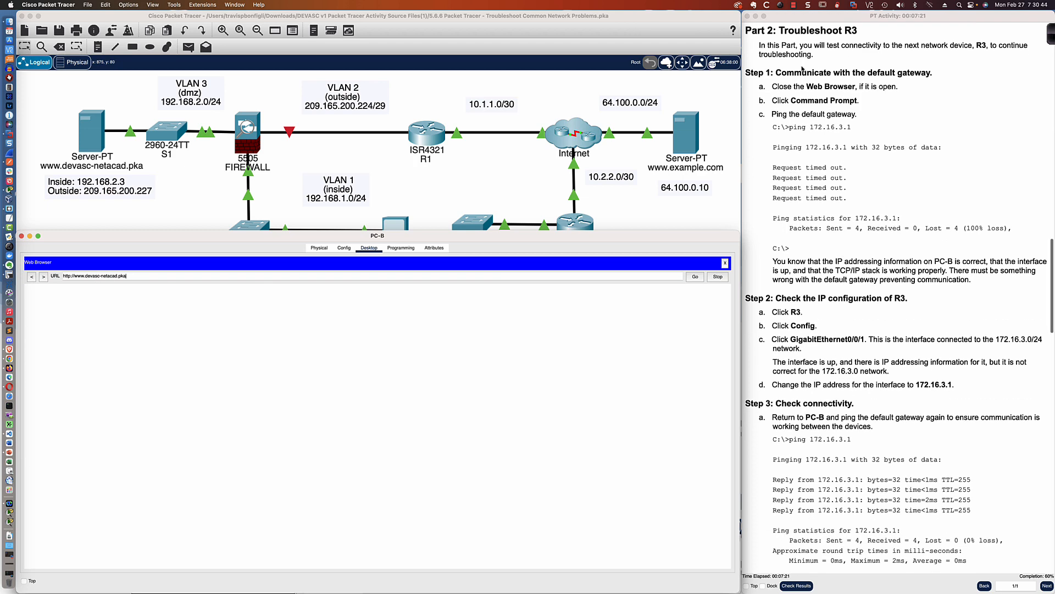
pyautogui.click(634, 201)
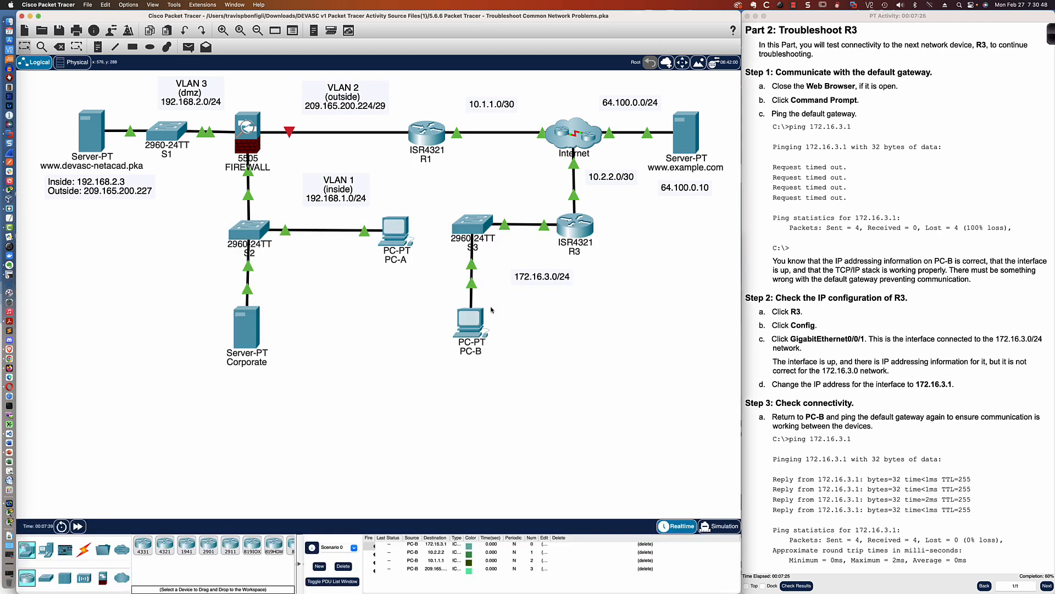
# - Replace PC-B's web browser with its command prompt, repeat the ping to 64.100.0.10 and interrupt it
pyautogui.click(476, 326)
pyautogui.click(724, 263)
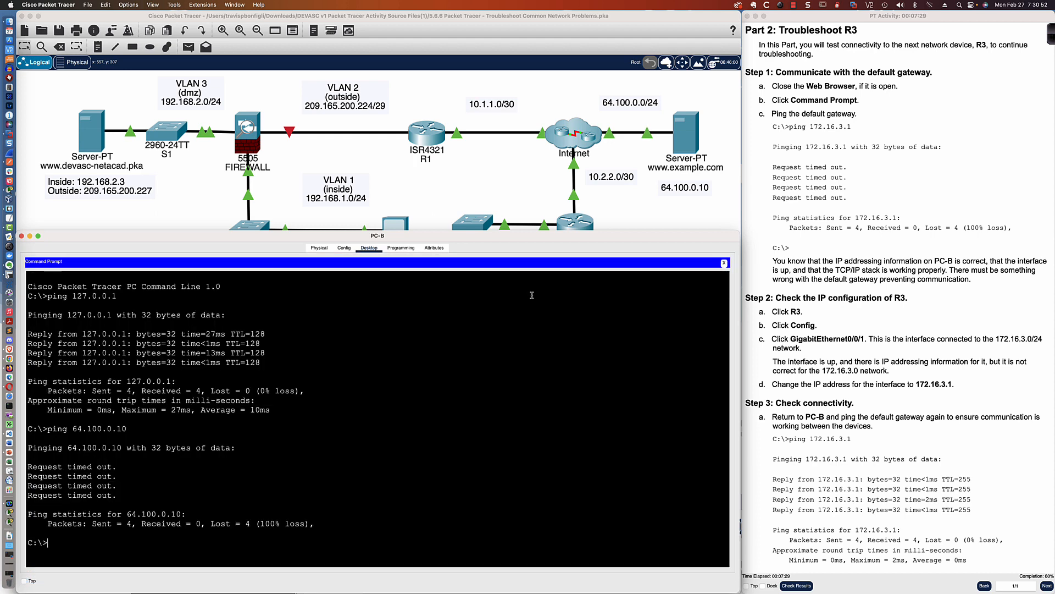
pyautogui.click(519, 280)
pyautogui.press('Up')
pyautogui.press('Return')
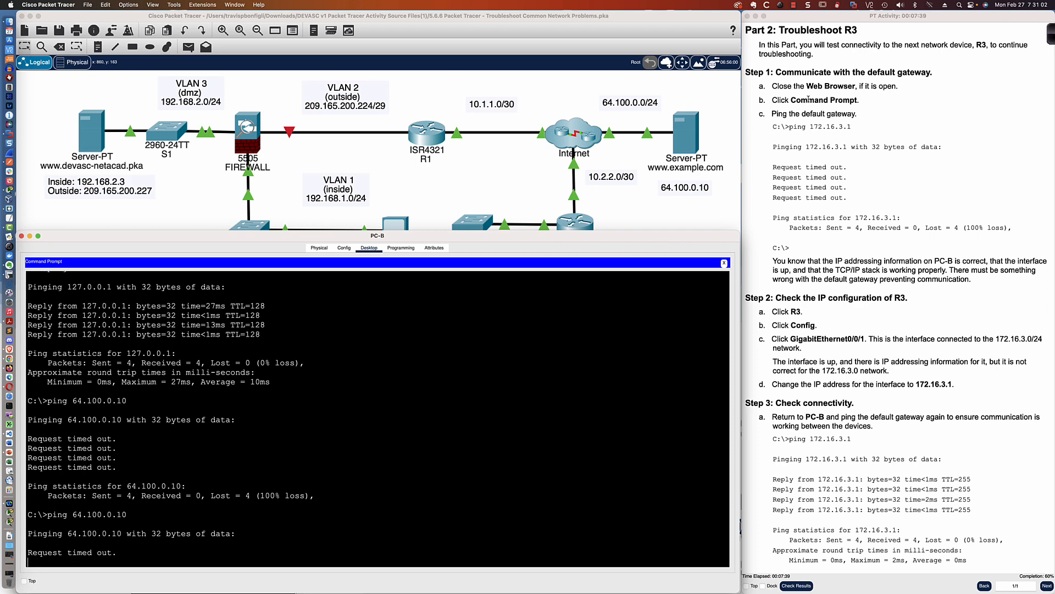
pyautogui.scroll(-2, 808, 100)
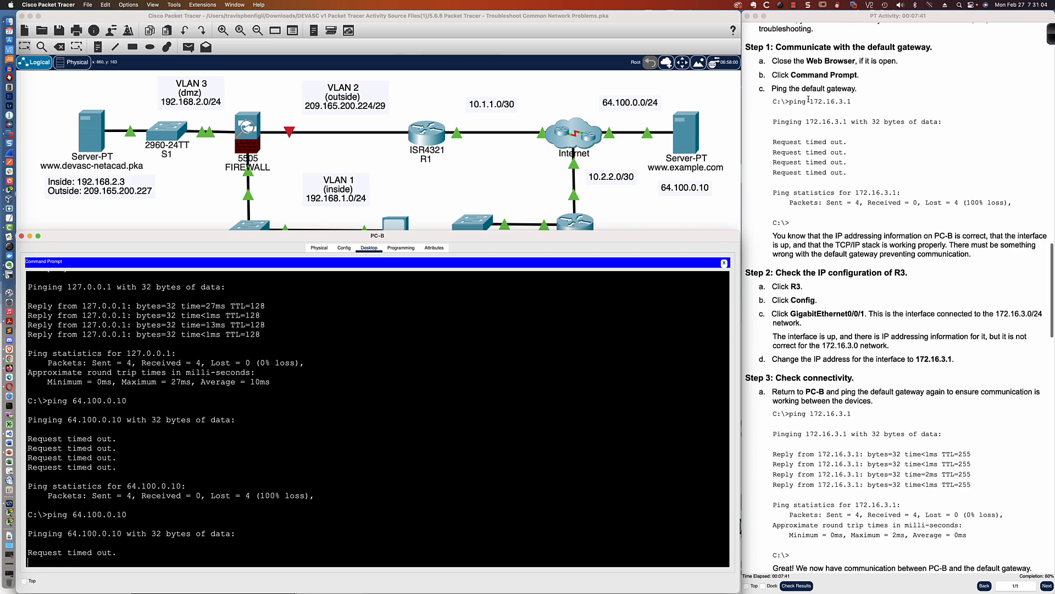
pyautogui.click(565, 355)
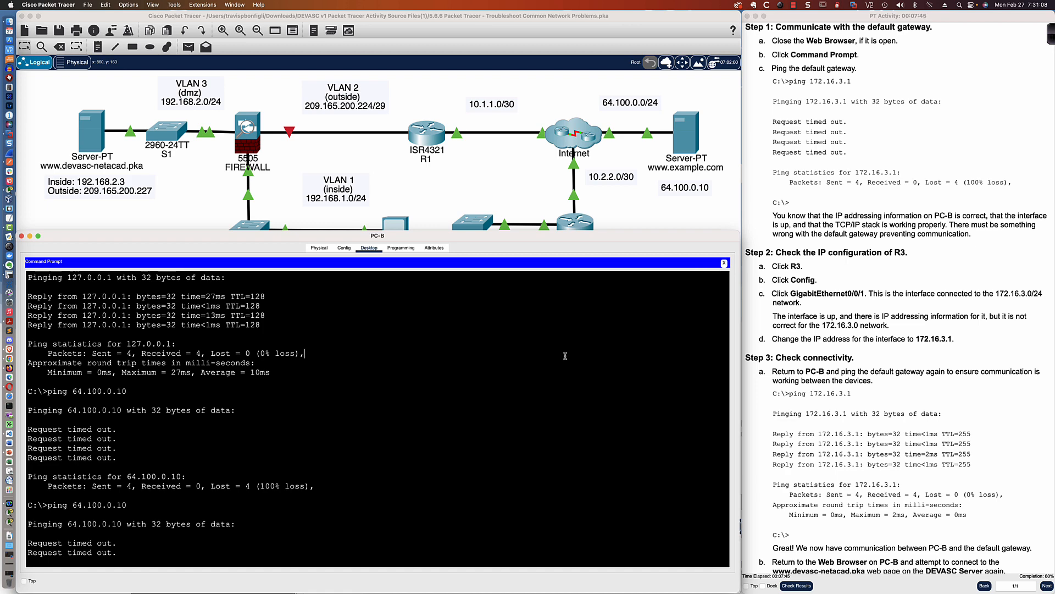
pyautogui.hotkey('ctrl', 'c')
# - Ping the default gateway 172.16.3.1 from PC-B's command prompt and return to the topology
pyautogui.write('pinh')
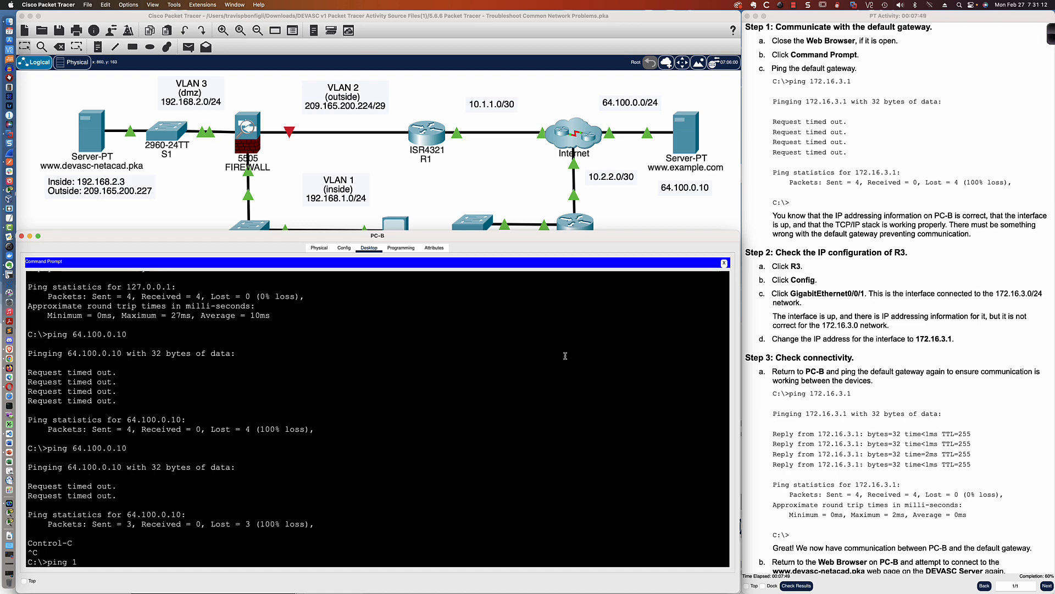
pyautogui.press('BackSpace')
pyautogui.write('g 172.16.3.1')
pyautogui.press('Return')
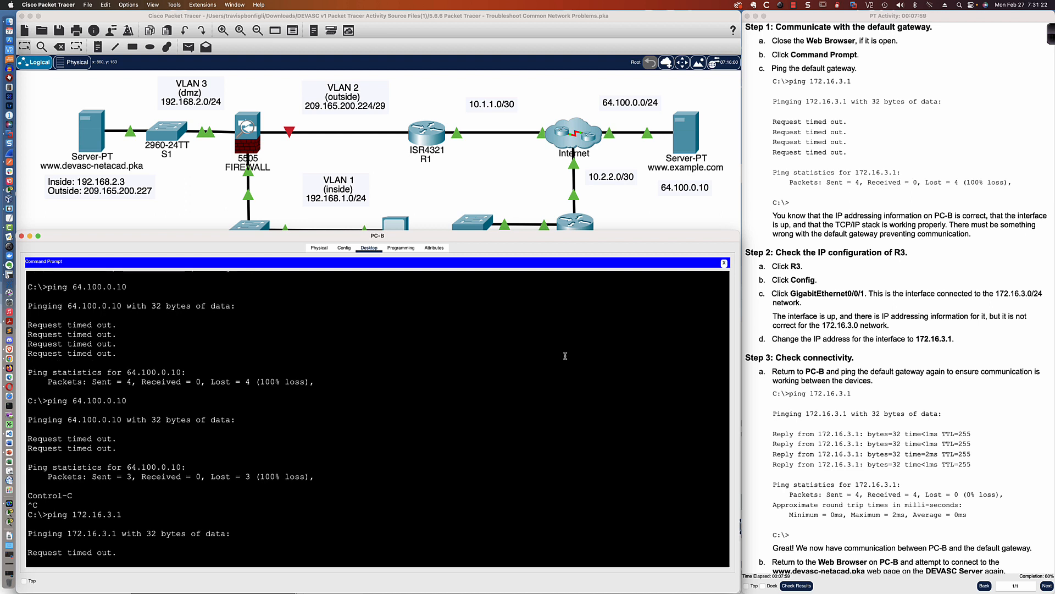
pyautogui.click(608, 221)
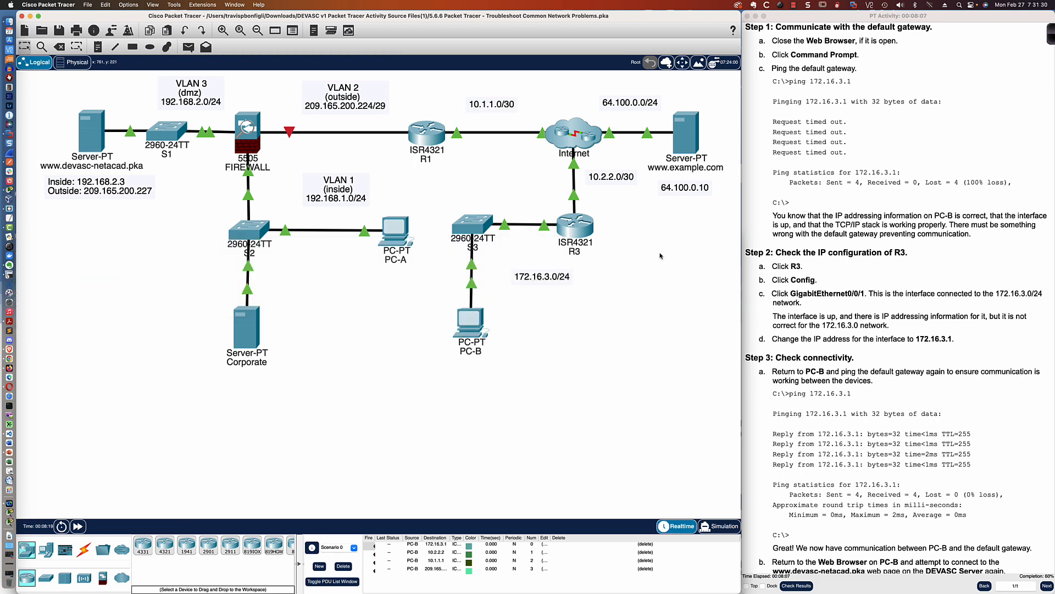
# - Check R3's port summary in the topology and start a command-line session on R3
pyautogui.moveTo(588, 236)
pyautogui.scroll(-2, 588, 236)
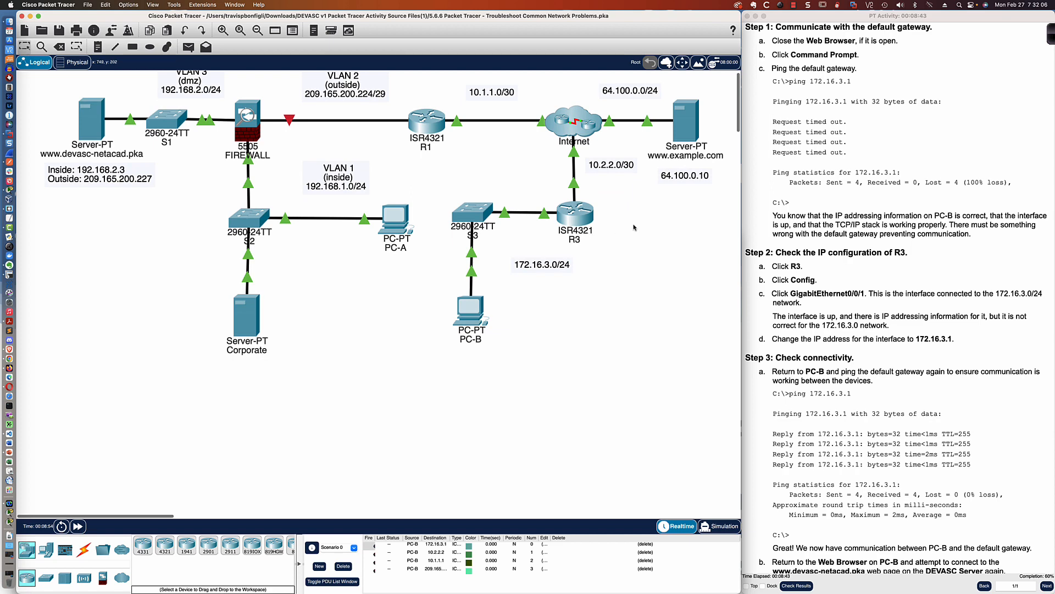
pyautogui.click(570, 218)
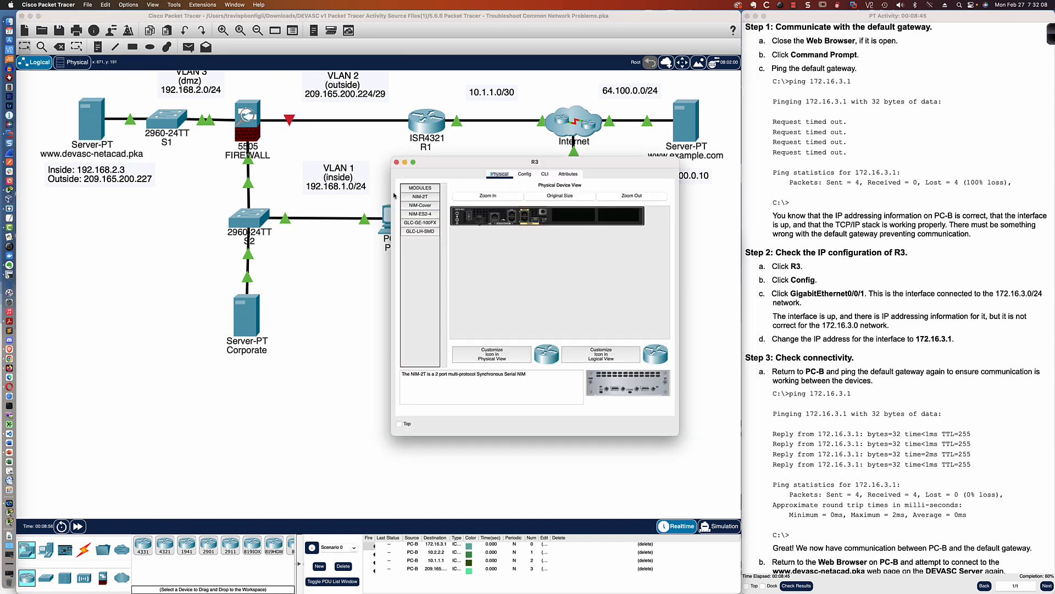
pyautogui.moveTo(250, 196); pyautogui.dragTo(66, 196)
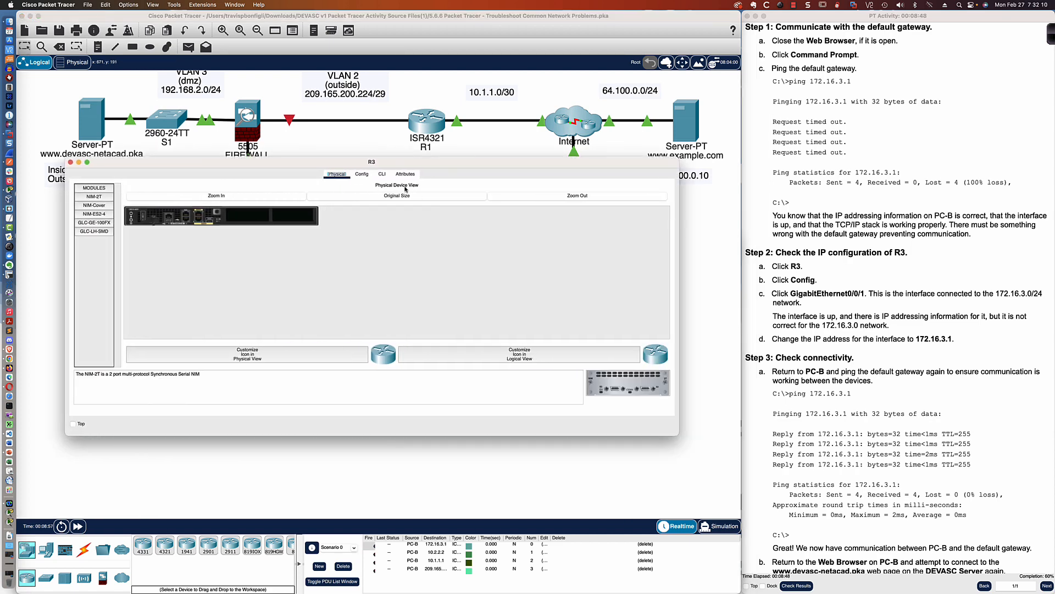
pyautogui.click(382, 174)
pyautogui.moveTo(471, 173); pyautogui.dragTo(493, 259)
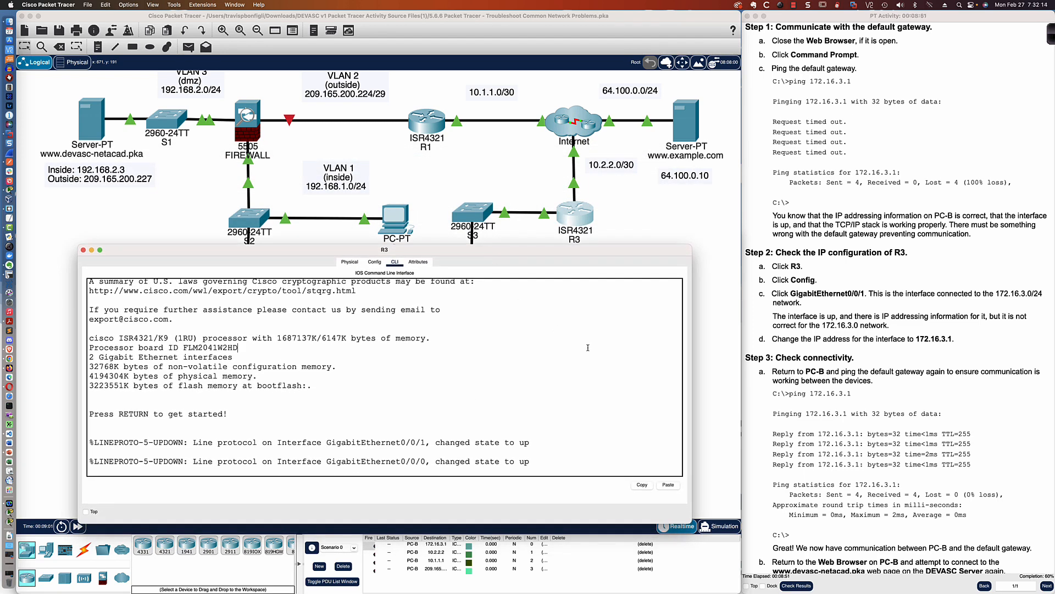
pyautogui.press('Return')
pyautogui.press('Return')
pyautogui.press('Return')
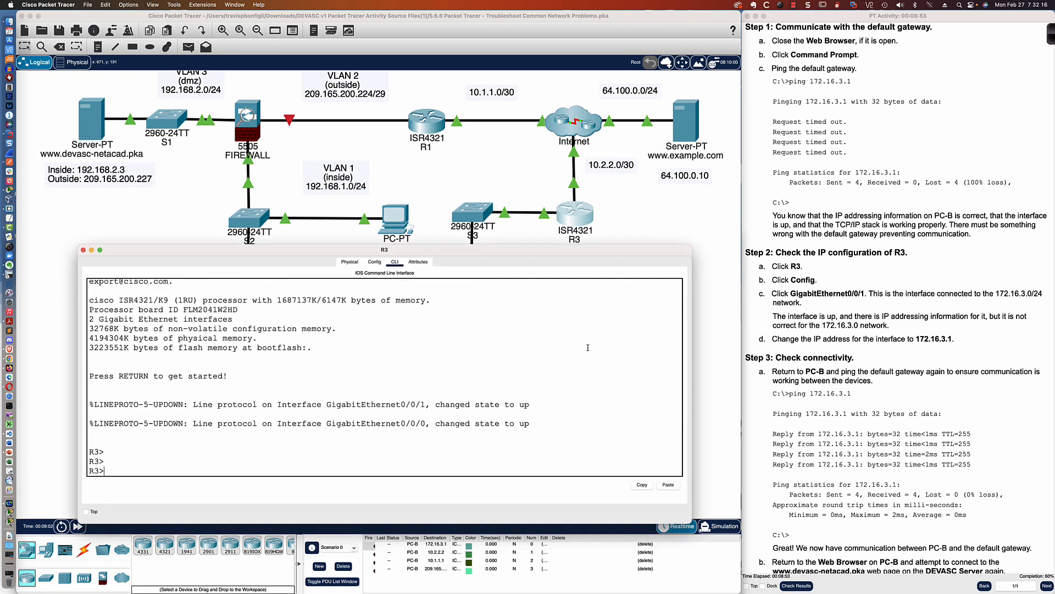
# - Enter privileged mode on R3 and display its running configuration down to the interface addresses
pyautogui.write('en')
pyautogui.press('Return')
pyautogui.write('sh ru')
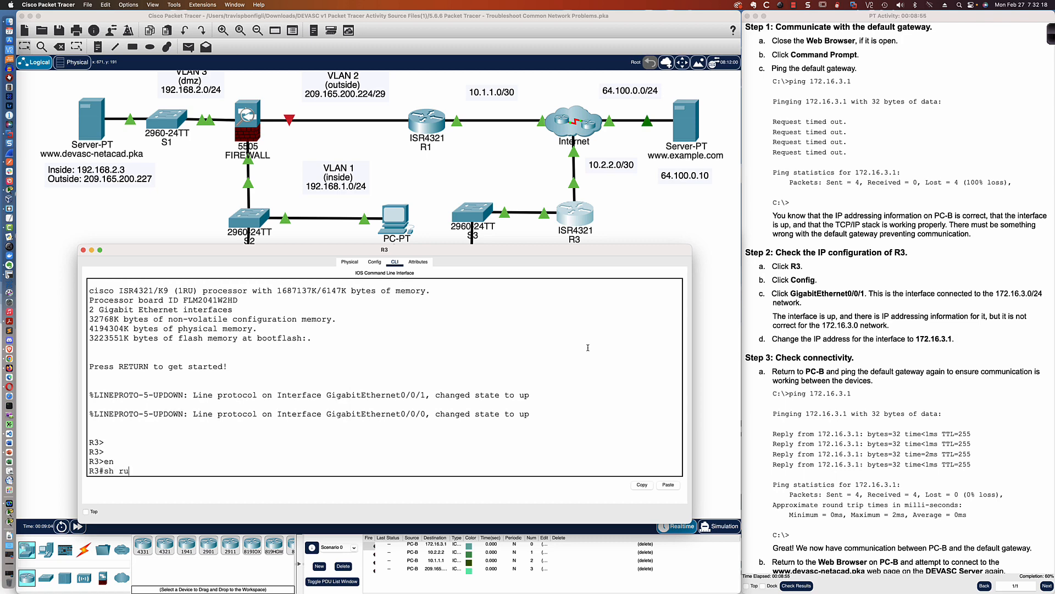
pyautogui.press('Return')
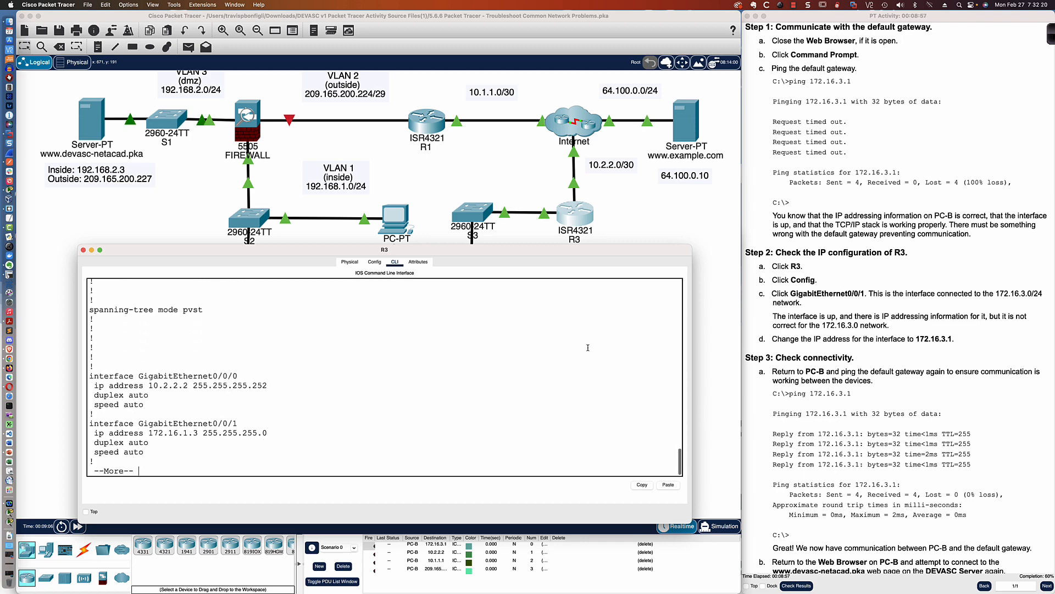
pyautogui.press('Return')
pyautogui.write('q')
# - Set R3's GigabitEthernet0/0/1 interface to IP address 172.16.3.1 with subnet mask 255.255.255.0
pyautogui.write('co')
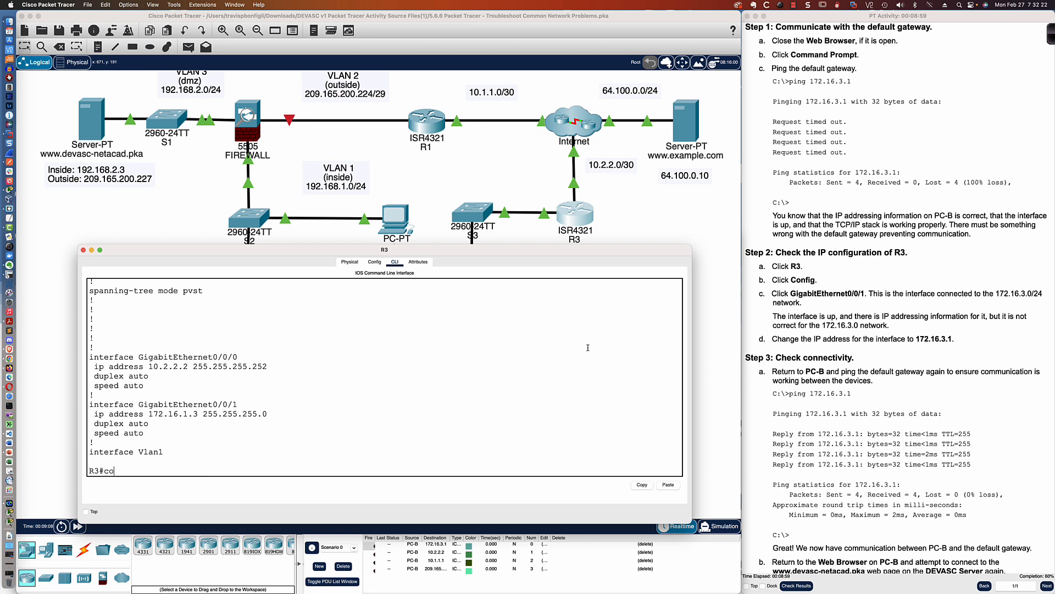
pyautogui.write('nf t')
pyautogui.press('Return')
pyautogui.write('int ')
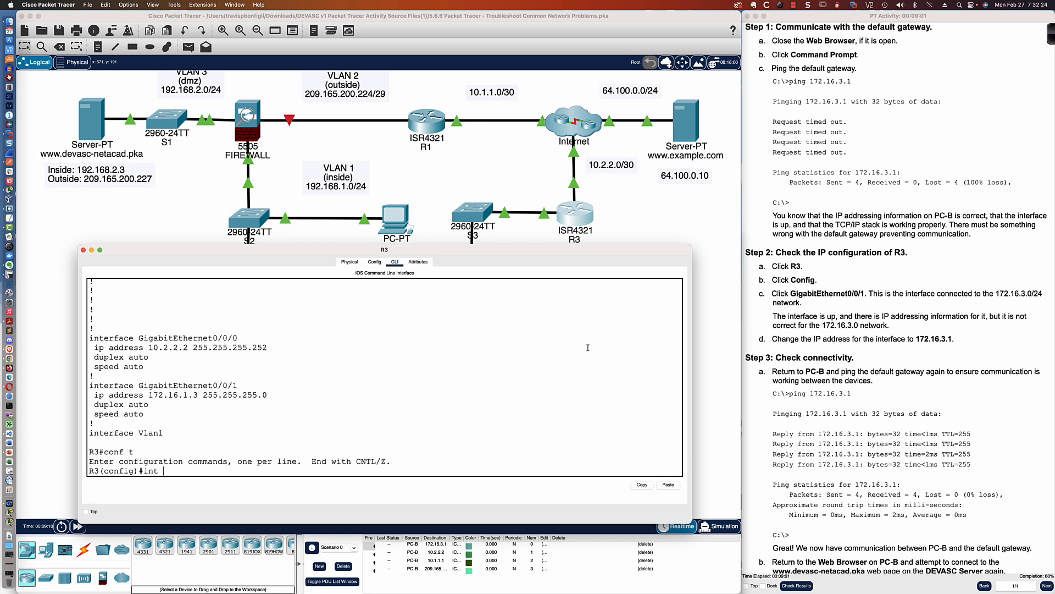
pyautogui.write('gi0/0/1')
pyautogui.press('Return')
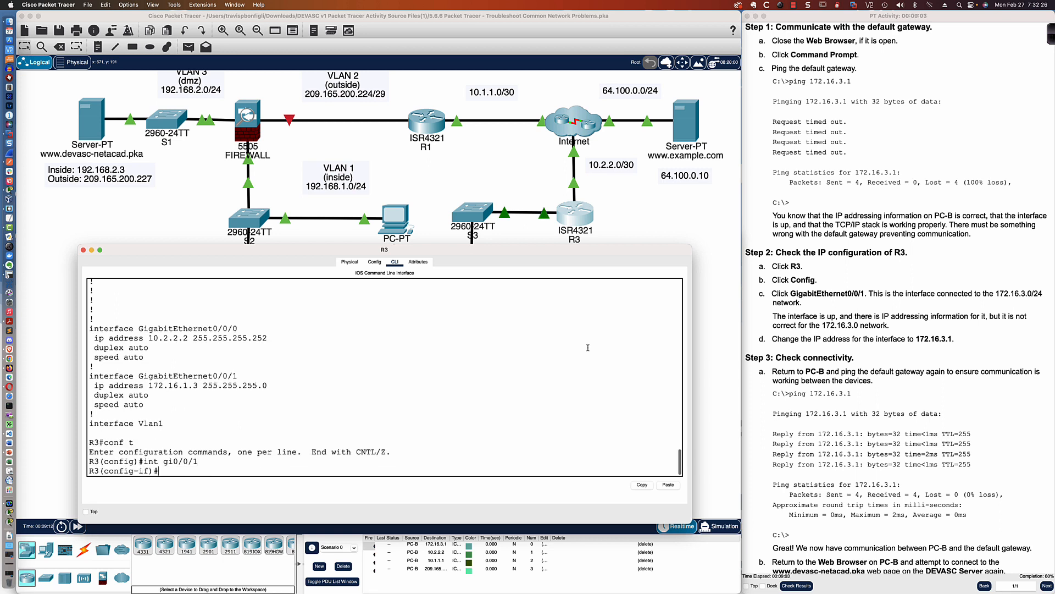
pyautogui.write('ip add 172.16.3.1 255.255.255.0')
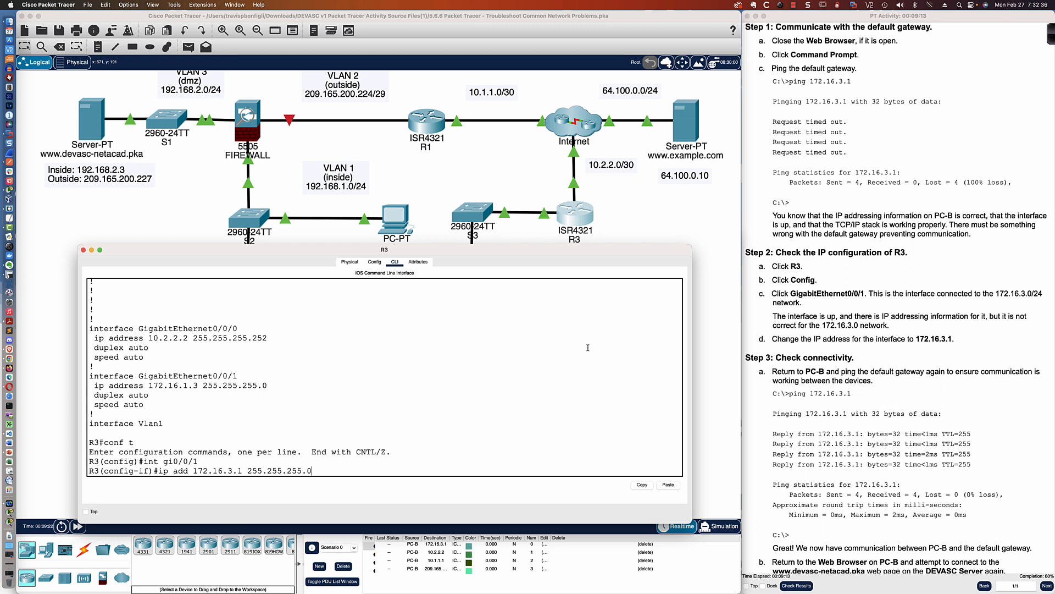
pyautogui.press('Return')
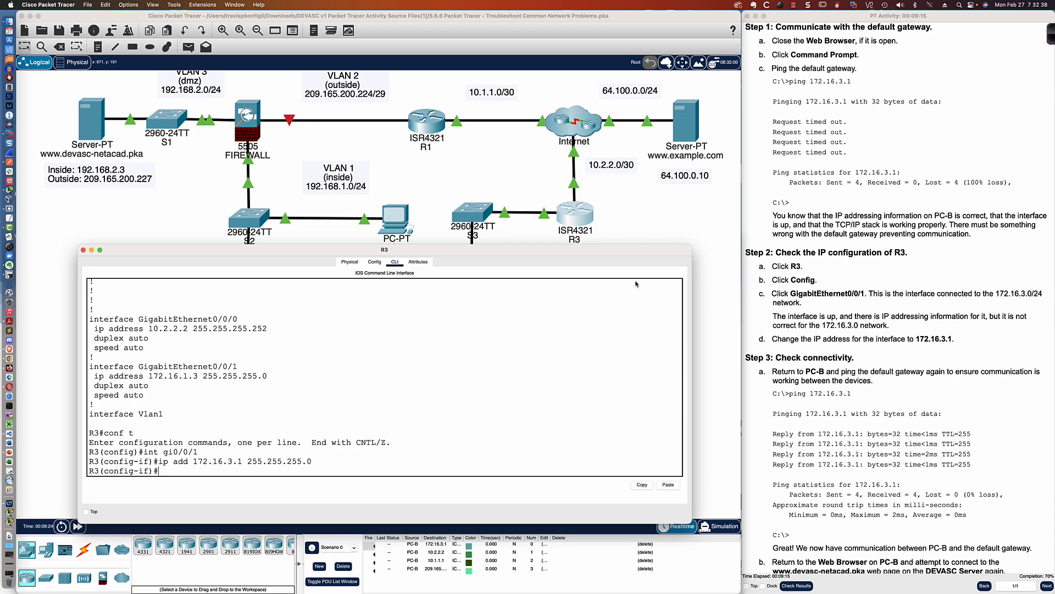
# - Return to PC-B's command prompt and repeat the ping to the default gateway 172.16.3.1
pyautogui.click(628, 234)
pyautogui.click(472, 308)
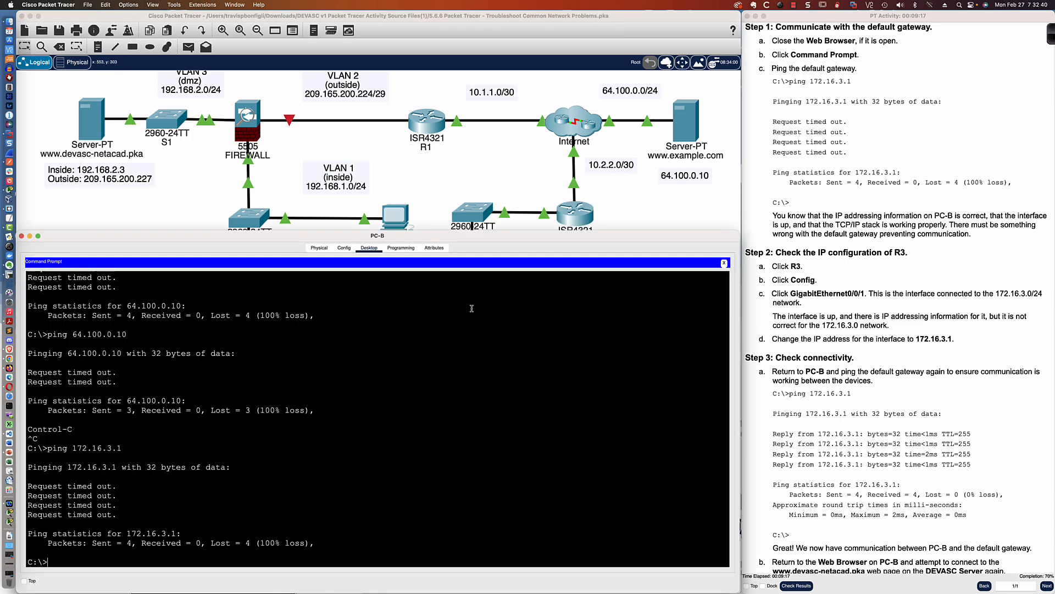
pyautogui.press('Up')
pyautogui.press('Return')
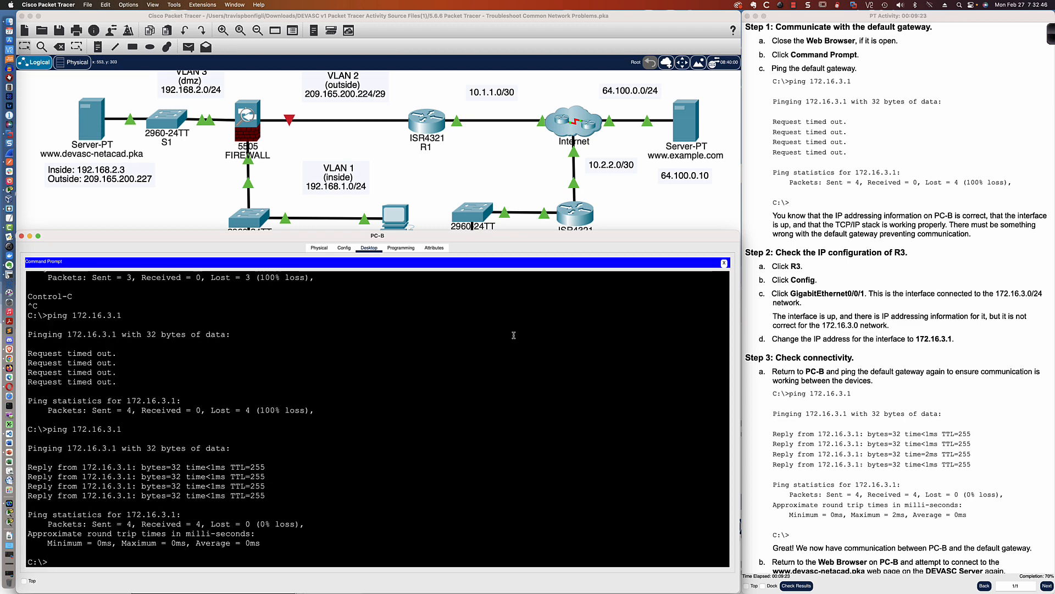
# - Ping the server at 64.100.0.10 from PC-B and locate that server in the topology
pyautogui.write('ping 64.100.0.10')
pyautogui.press('Return')
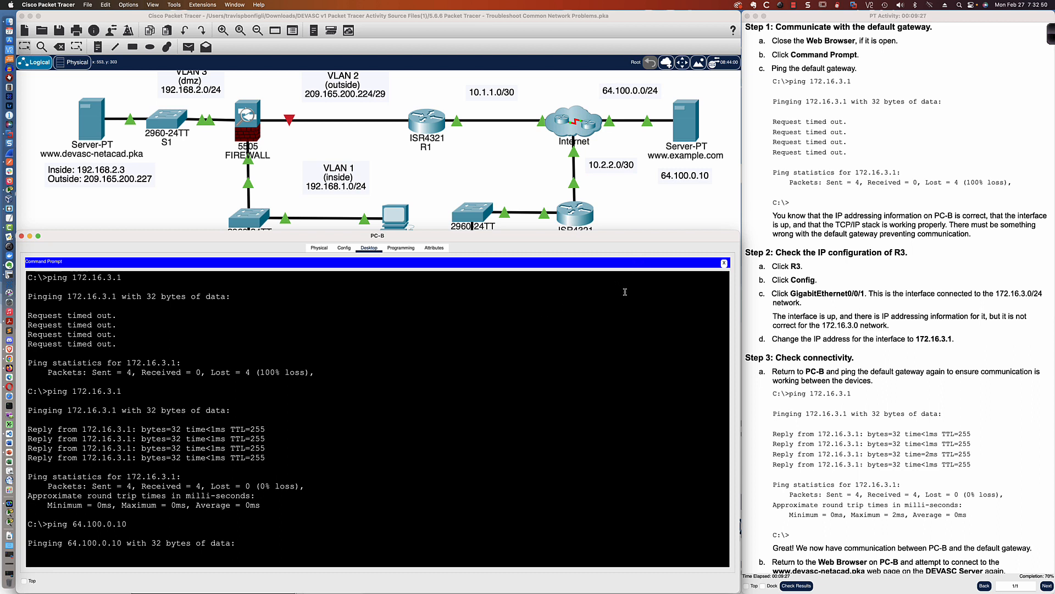
pyautogui.scroll(1, 663, 157)
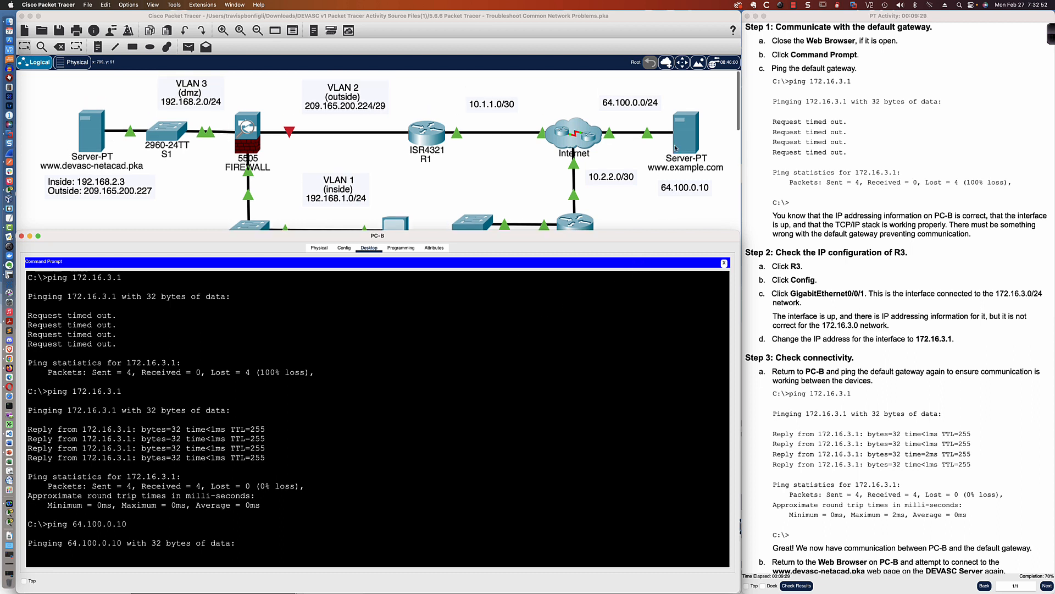
pyautogui.scroll(-3, 673, 154)
pyautogui.scroll(2, 676, 148)
pyautogui.scroll(-2, 676, 149)
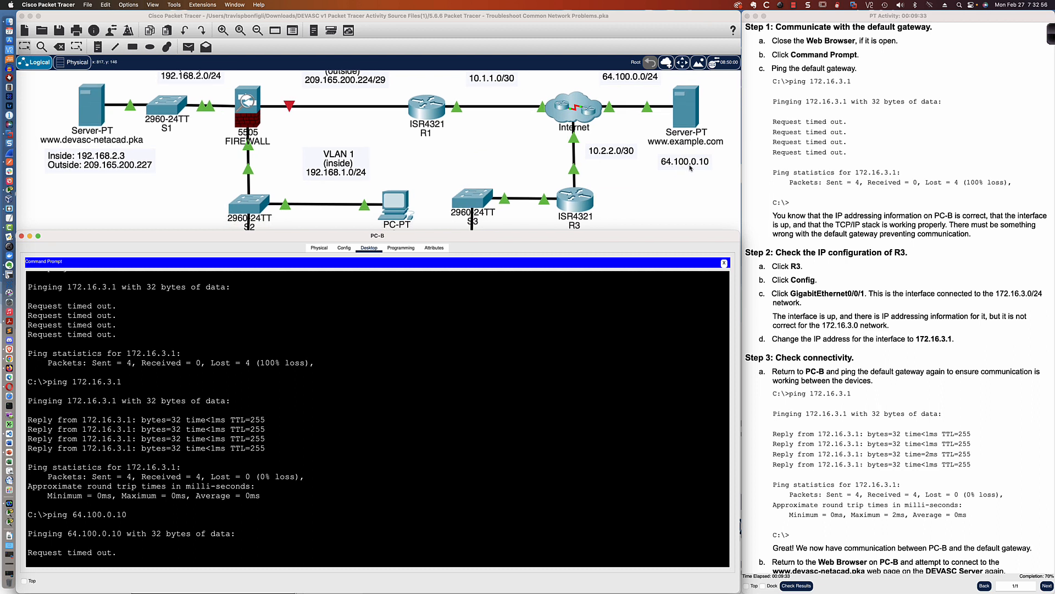
# - Read ahead to the Part 3 instructions for R1 and repeat PC-B's ping to 64.100.0.10
pyautogui.click(852, 144)
pyautogui.scroll(-5, 852, 146)
pyautogui.scroll(-9, 819, 149)
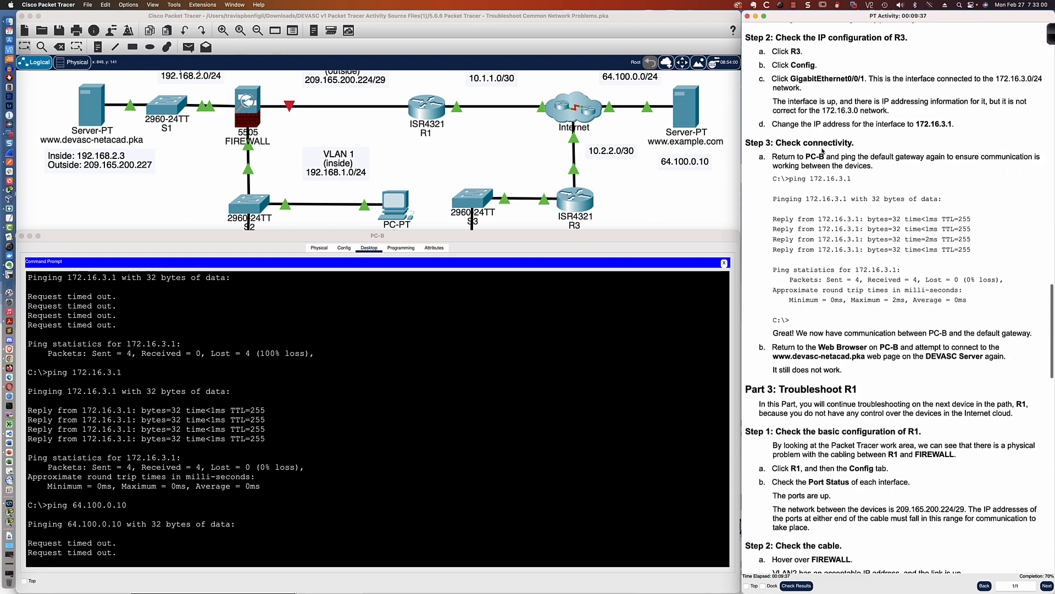
pyautogui.scroll(-9, 814, 146)
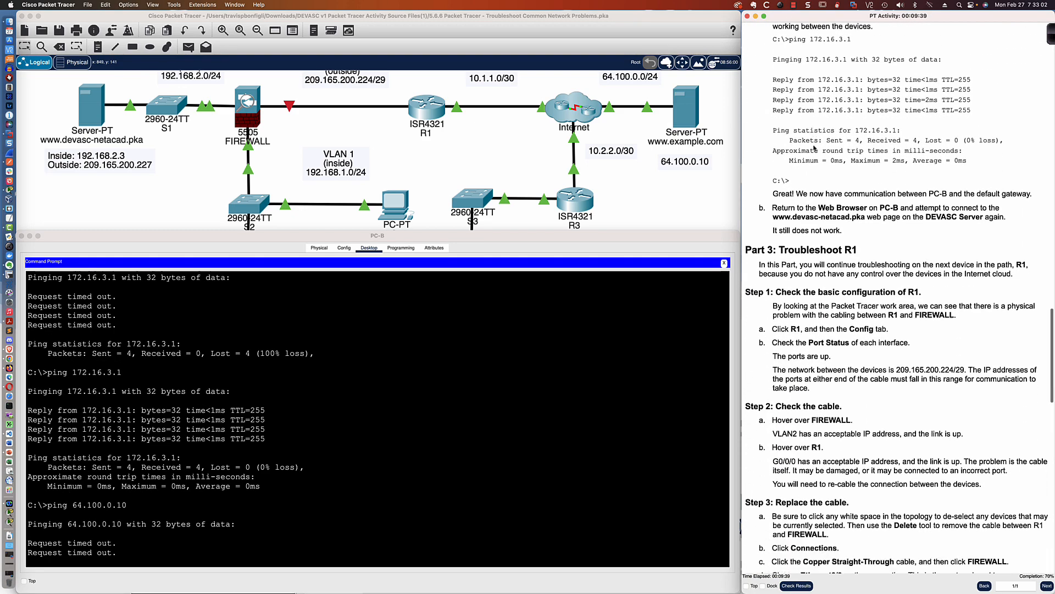
pyautogui.scroll(-1, 812, 145)
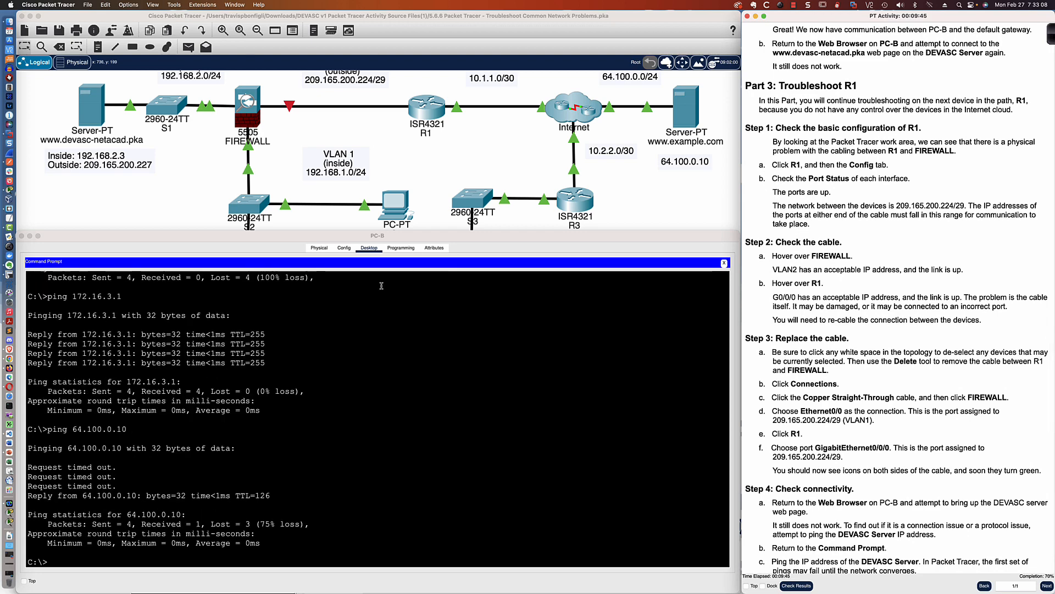
pyautogui.press('Up')
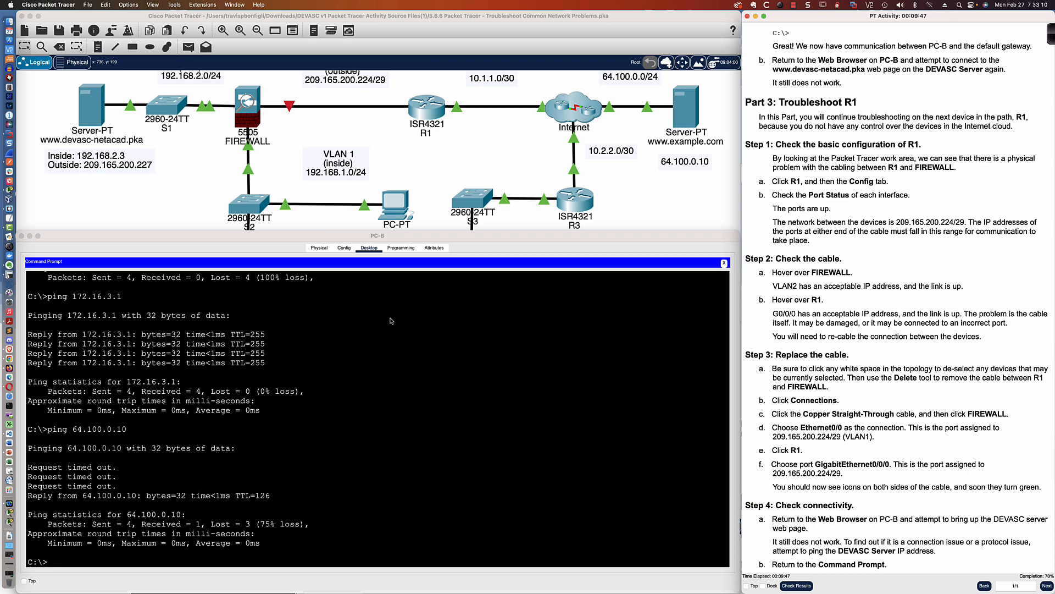
pyautogui.click(392, 320)
pyautogui.press('Up')
pyautogui.press('Return')
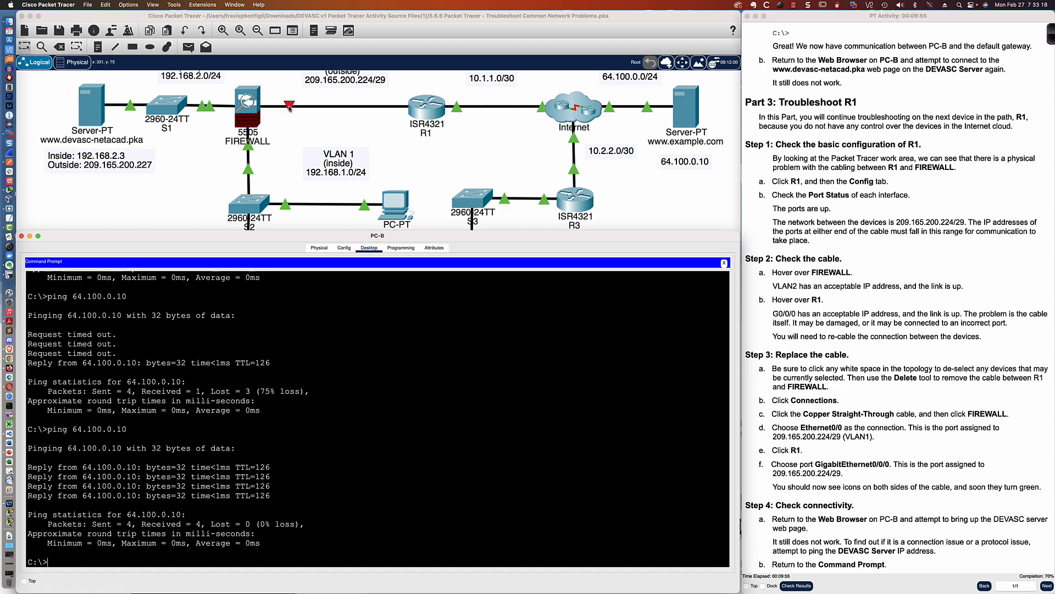
pyautogui.click(725, 263)
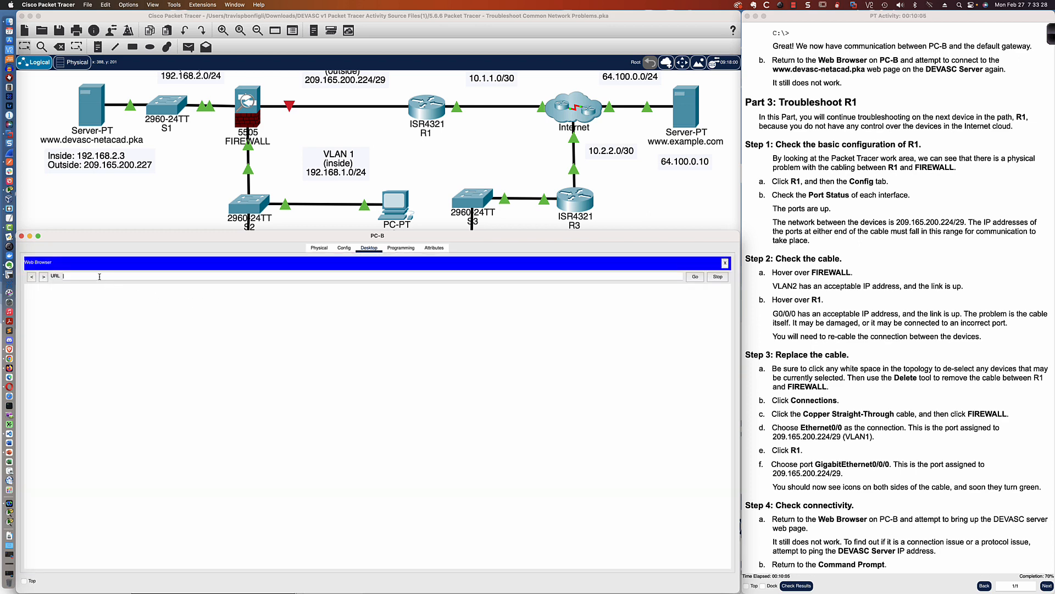
pyautogui.write('www.devasc-netacad.pka')
pyautogui.press('Return')
pyautogui.scroll(-3, 831, 148)
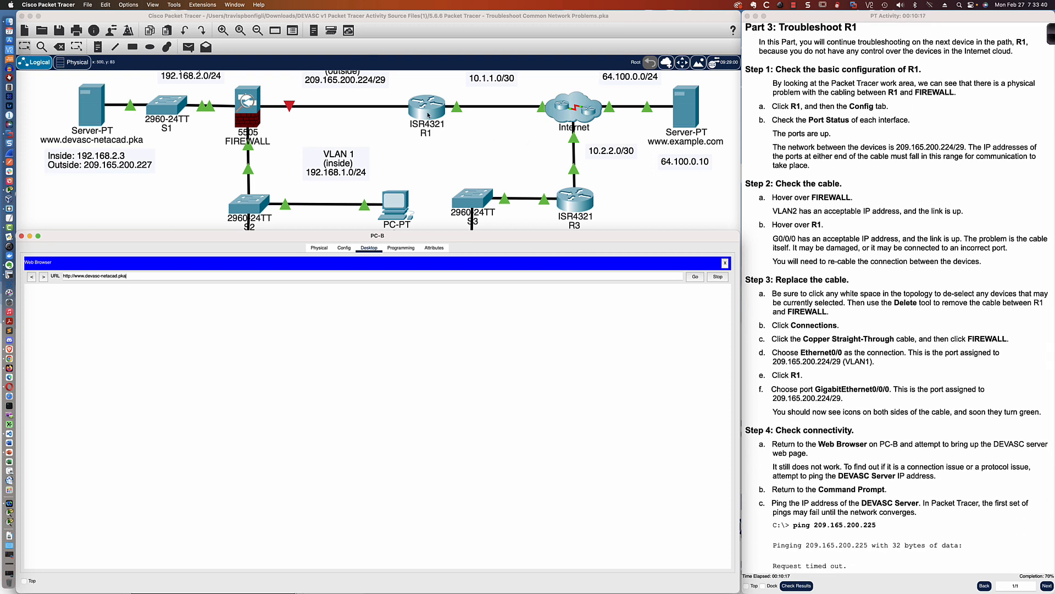
# - Return to the topology and check R1's port status and IP addresses against the Part 3 instructions
pyautogui.click(487, 138)
pyautogui.moveTo(423, 125)
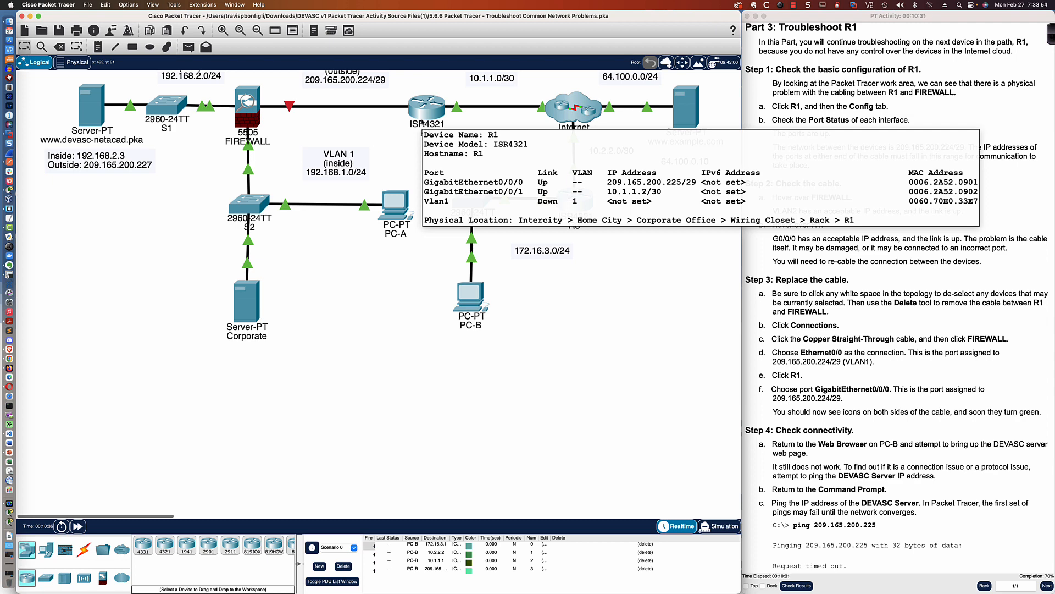
pyautogui.scroll(-3, 750, 101)
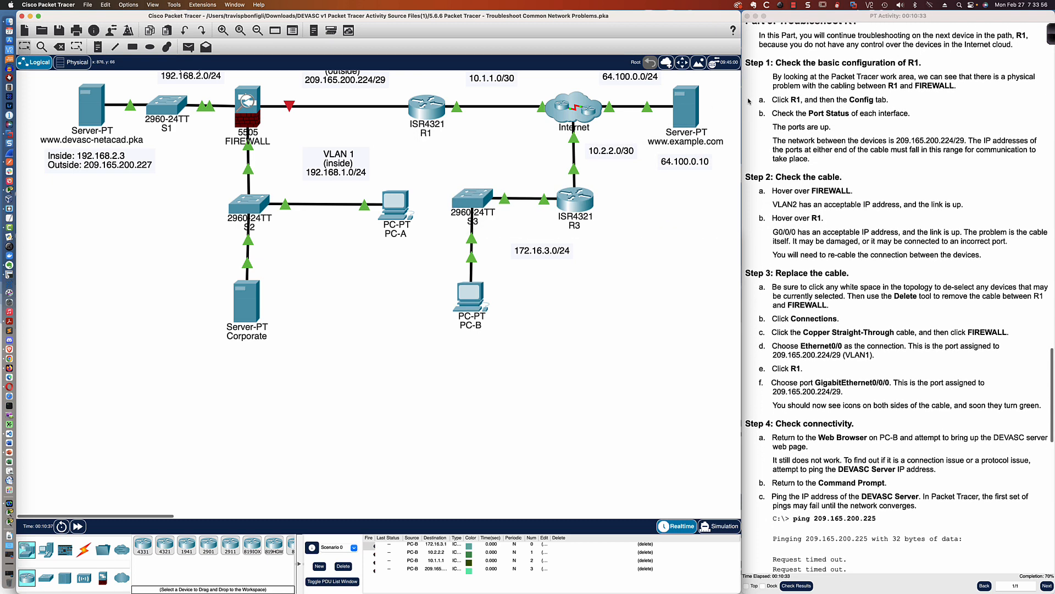
# - Check the port status and IP configuration of R1's GigabitEthernet0/0/0 and GigabitEthernet0/0/1 interfaces
pyautogui.scroll(-1, 749, 102)
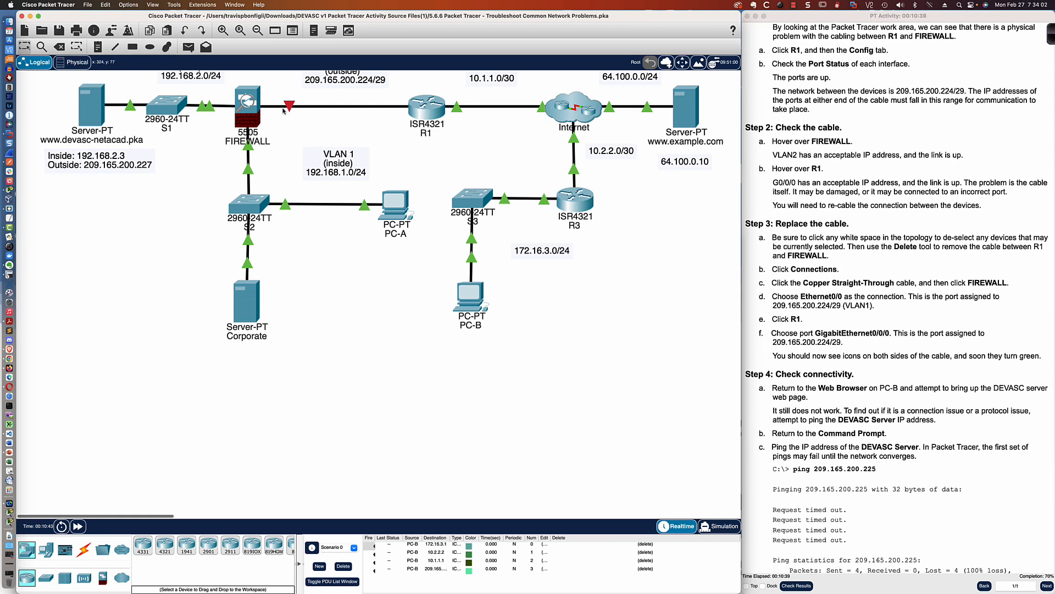
pyautogui.click(419, 111)
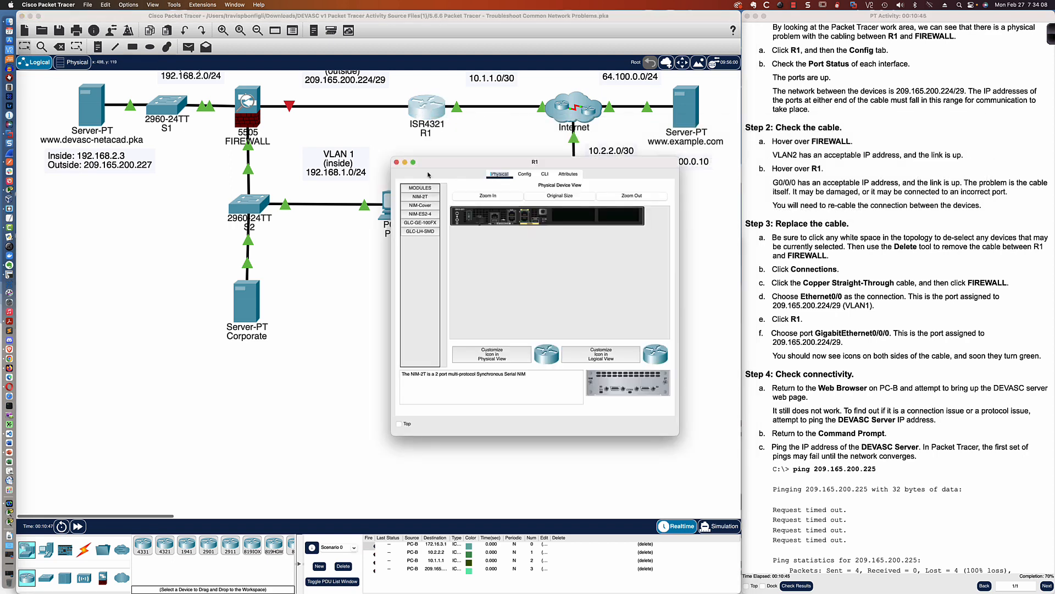
pyautogui.click(524, 174)
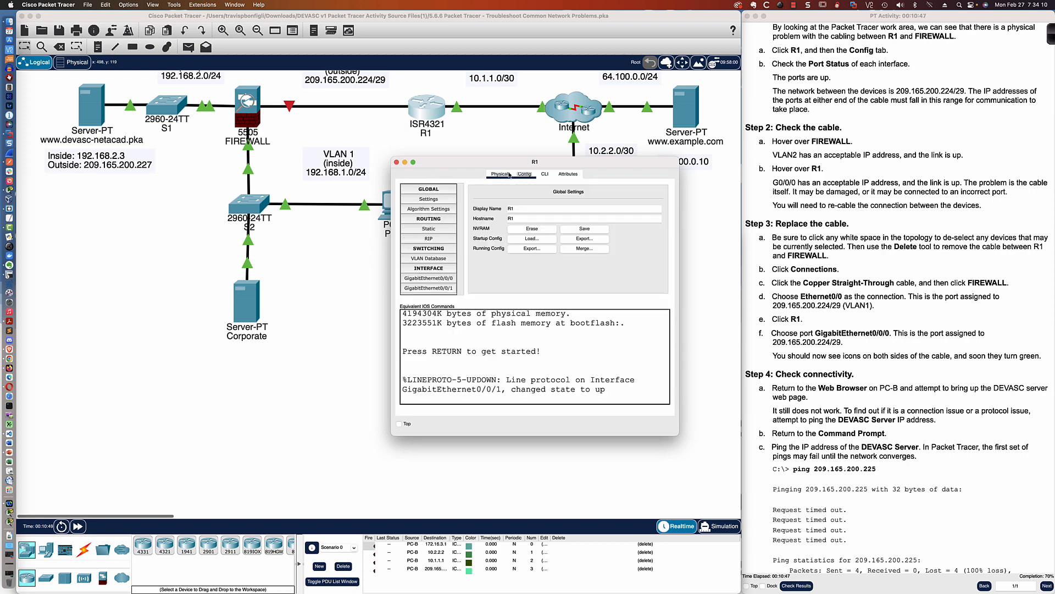
pyautogui.moveTo(392, 176); pyautogui.dragTo(120, 177)
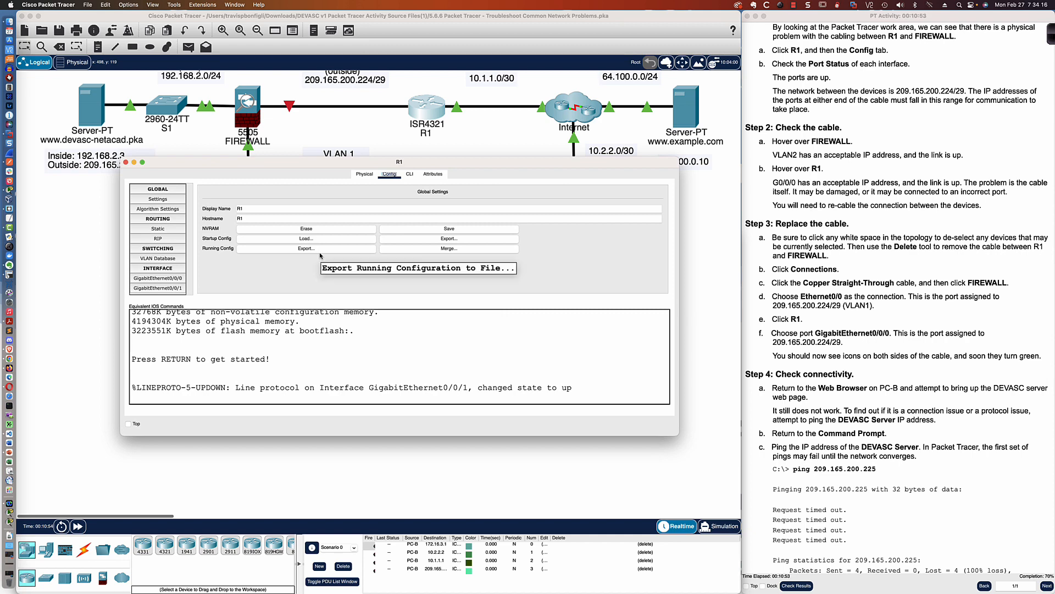
pyautogui.click(166, 279)
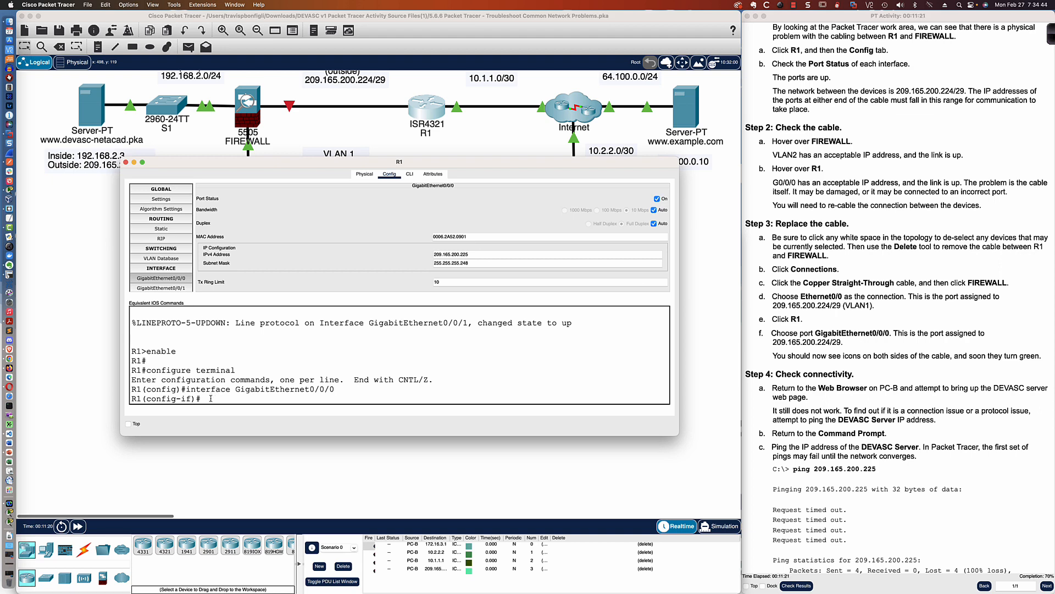
pyautogui.click(170, 288)
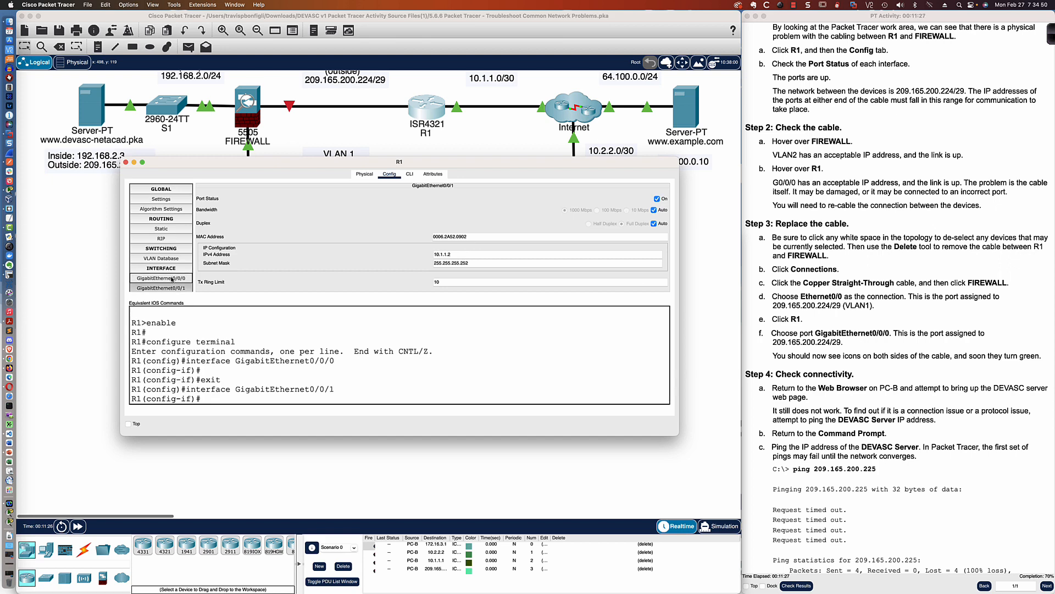
pyautogui.click(170, 278)
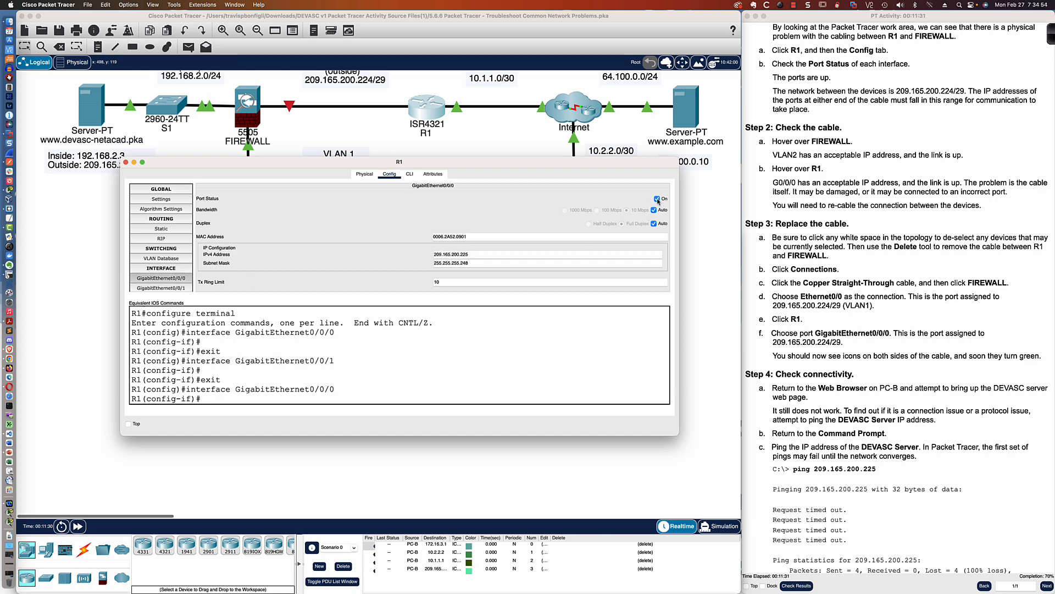
pyautogui.click(173, 288)
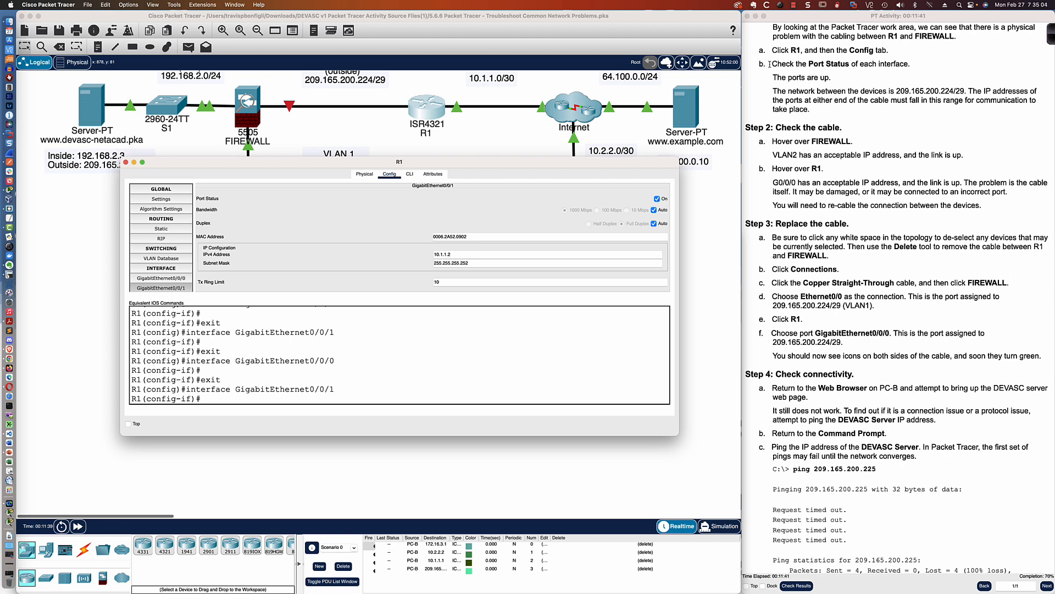
# - Compare the IP address and subnet mask of R1's GigabitEthernet0/0/0 with the range in the instructions, and close R1's window
pyautogui.scroll(-3, 769, 64)
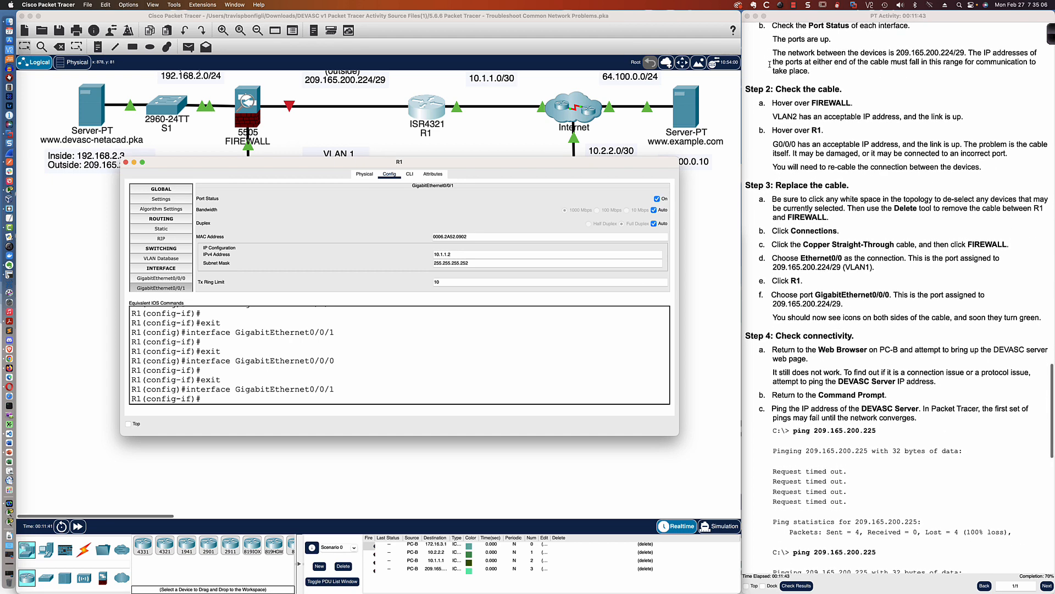
pyautogui.scroll(-1, 769, 64)
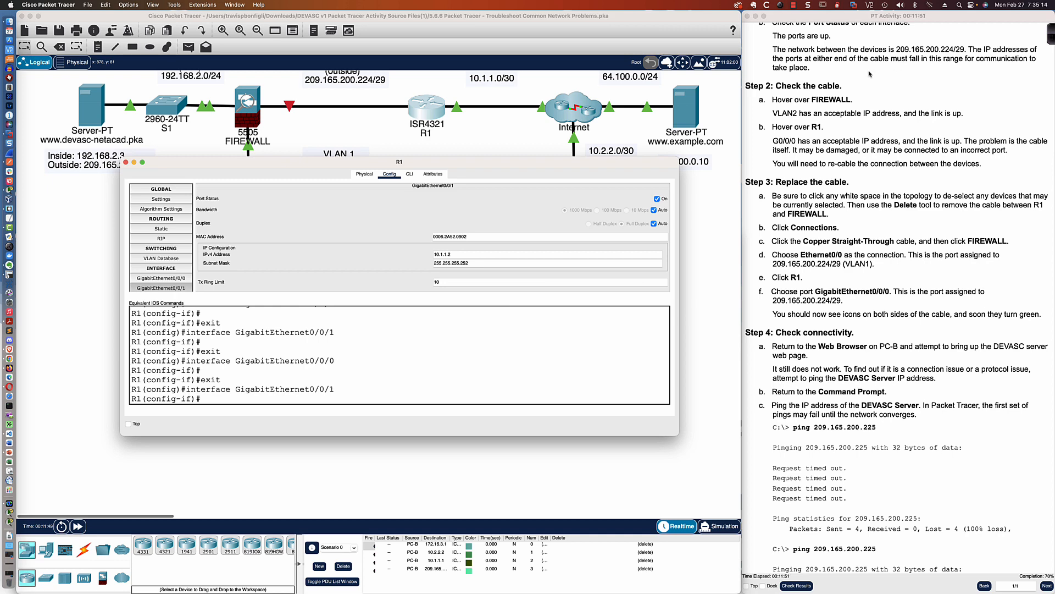
pyautogui.click(177, 278)
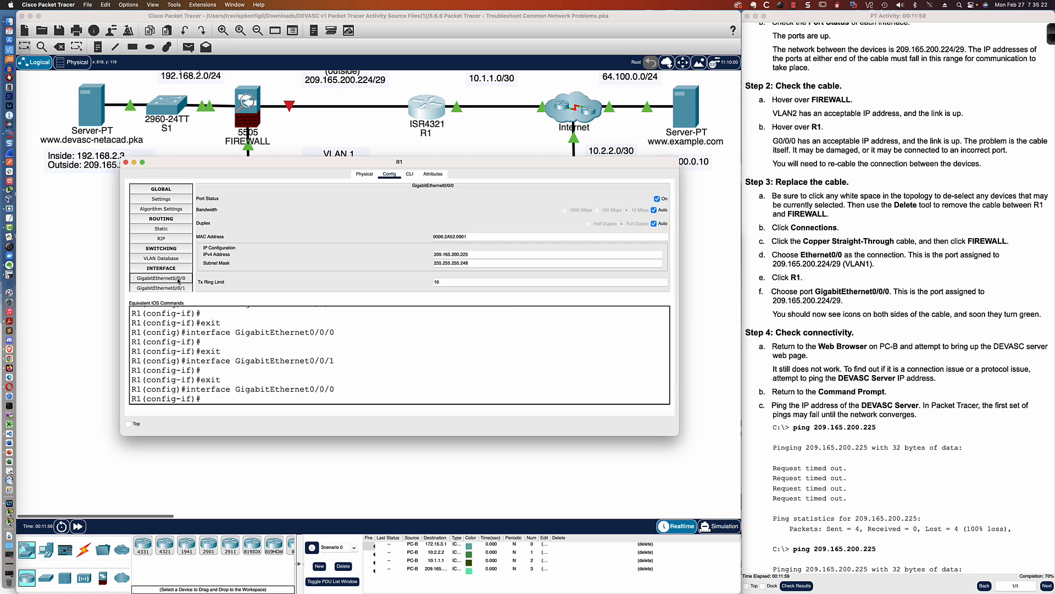
pyautogui.doubleClick(464, 262)
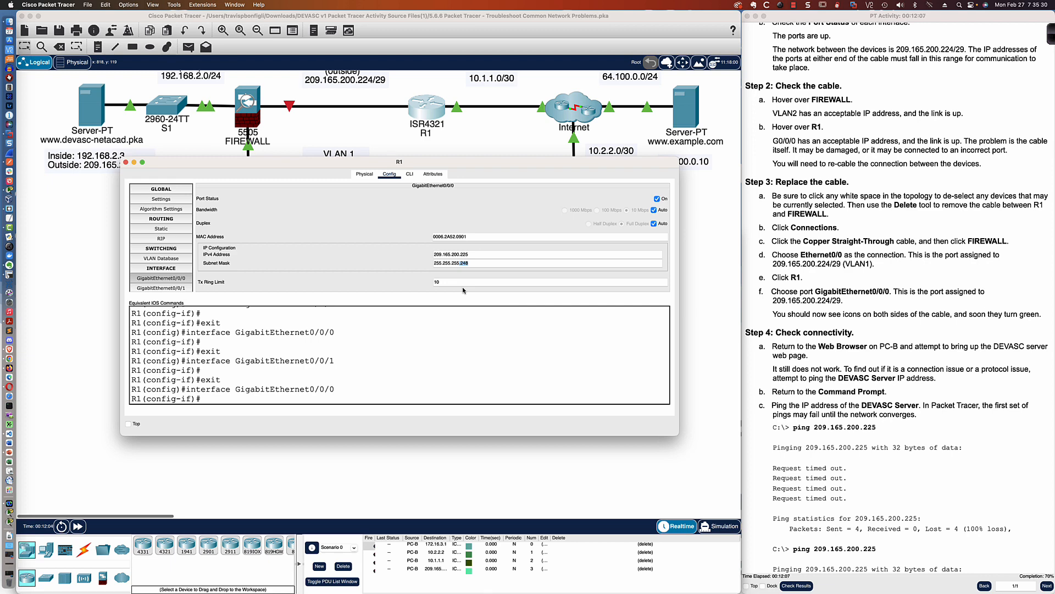
pyautogui.click(125, 163)
# - Inspect the link between FIREWALL and R1 in the topology and read the Step 2 and Step 3 cable instructions
pyautogui.moveTo(254, 114)
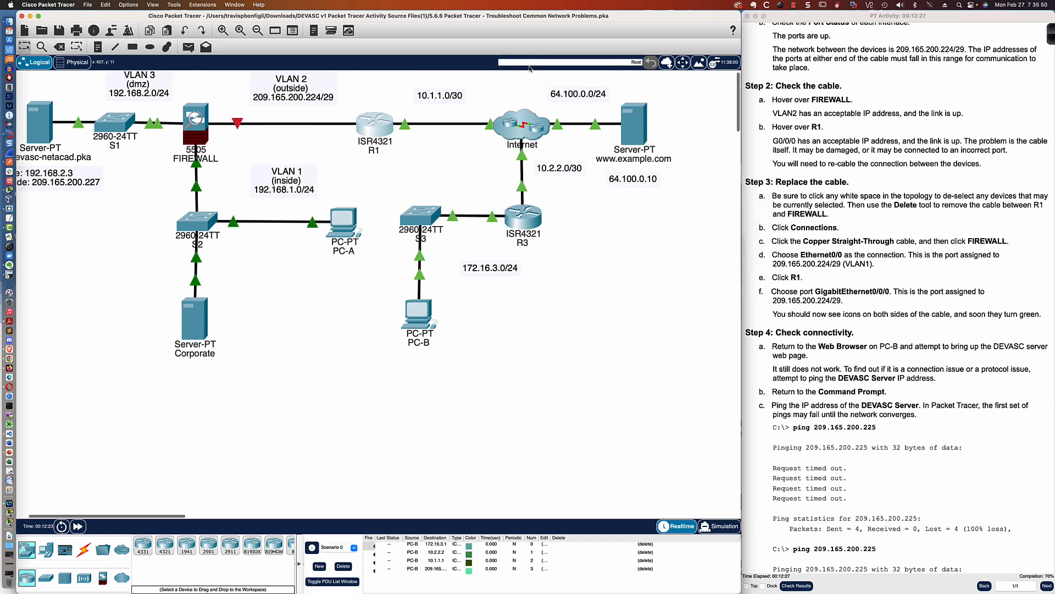
pyautogui.scroll(-3, 785, 142)
pyautogui.scroll(-4, 784, 142)
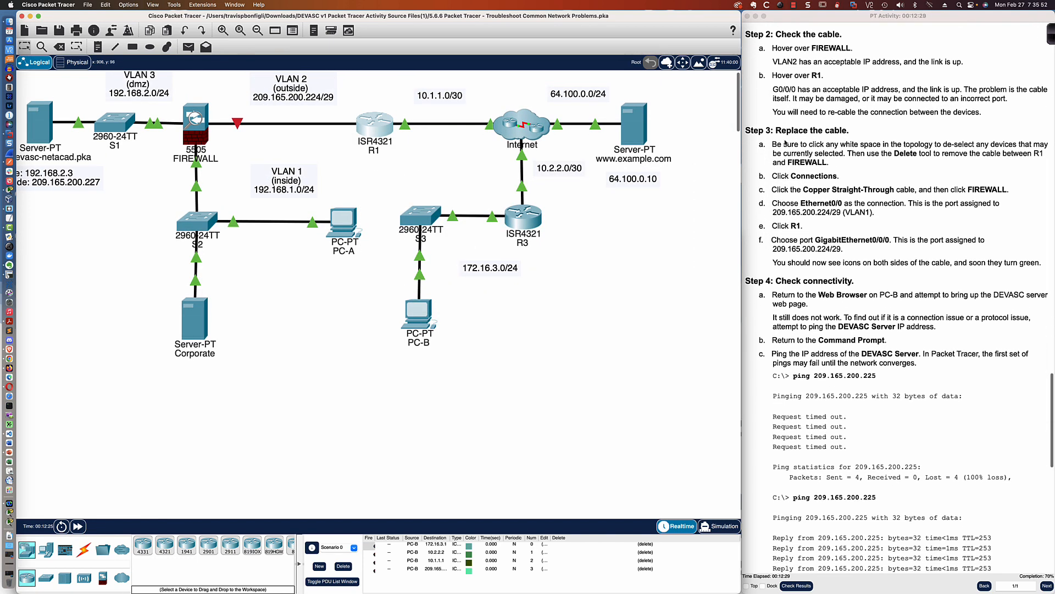
pyautogui.scroll(1, 785, 141)
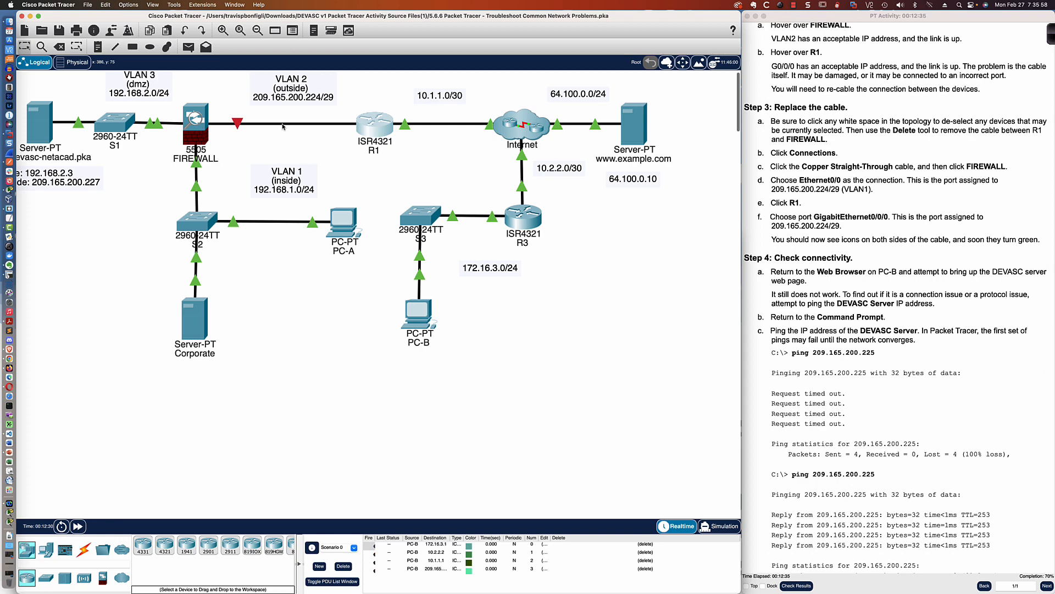
pyautogui.scroll(-3, 754, 138)
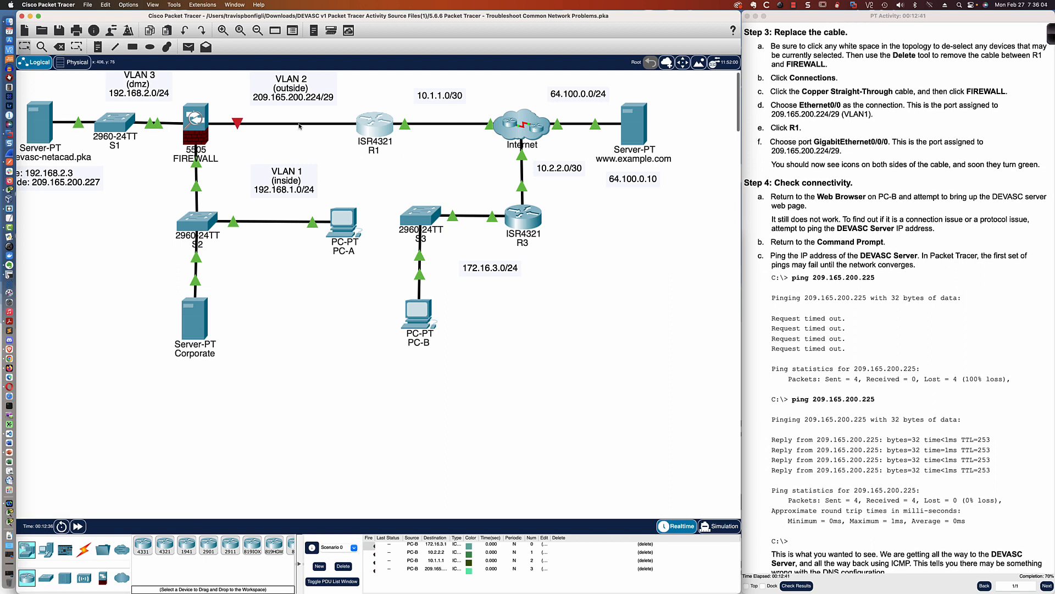
pyautogui.scroll(1, 291, 130)
pyautogui.hscroll(-1, 291, 129)
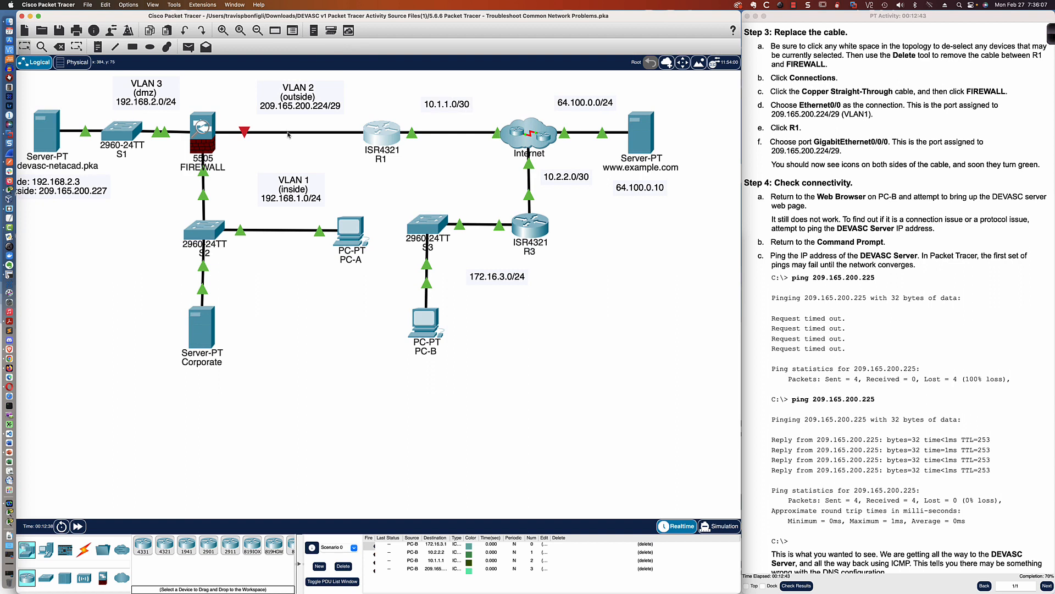
# - Delete the cable between FIREWALL and R1
pyautogui.click(86, 550)
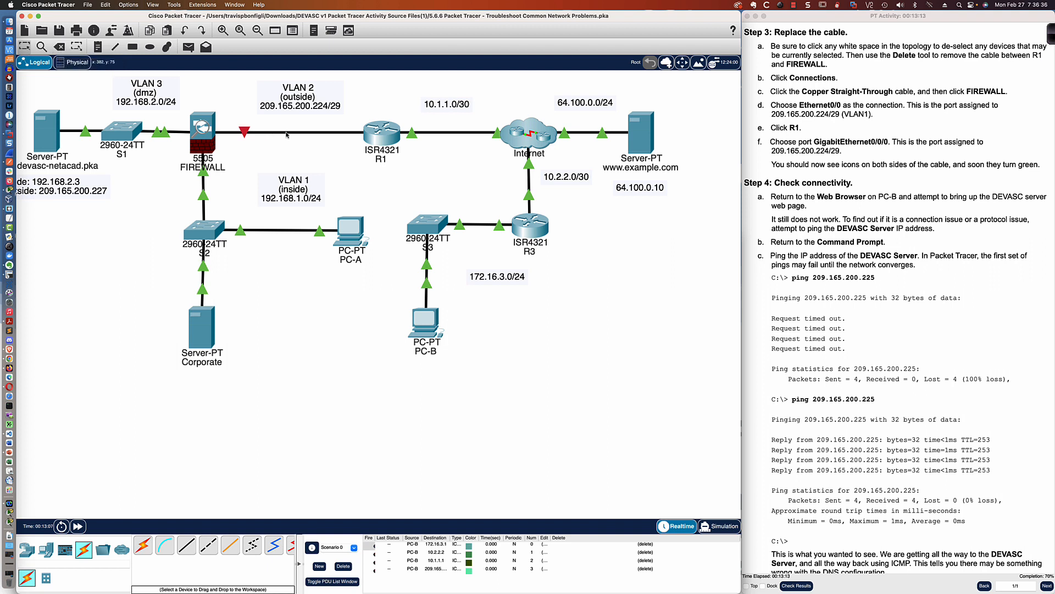
pyautogui.click(60, 48)
pyautogui.click(292, 132)
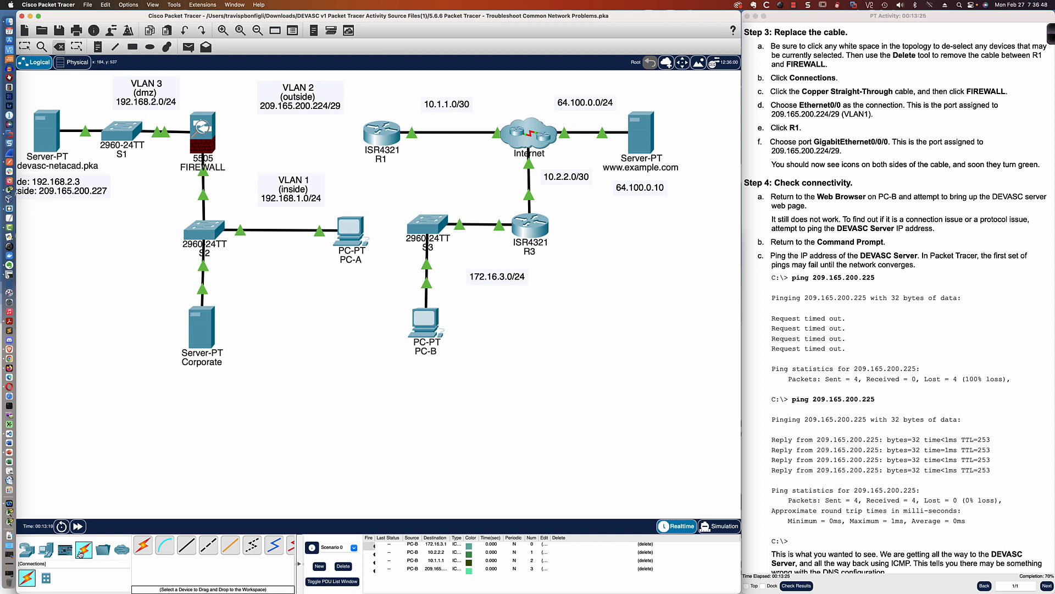
# - Connect FIREWALL's Ethernet0/0 to R1's GigabitEthernet0/0/0 with a Copper Straight-Through cable and fast-forward the simulation time
pyautogui.click(187, 546)
pyautogui.click(205, 136)
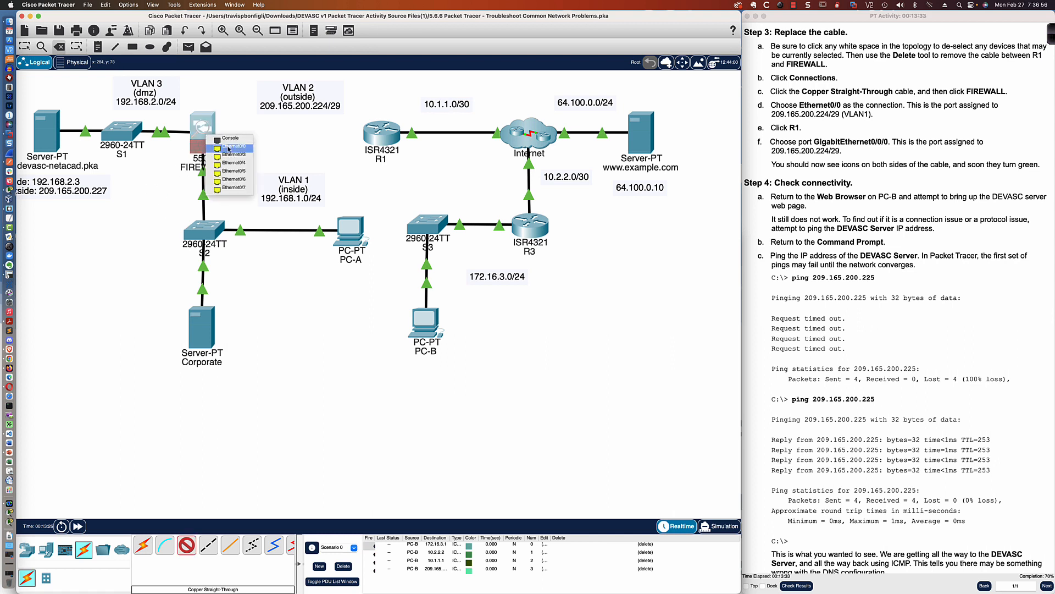
pyautogui.click(229, 147)
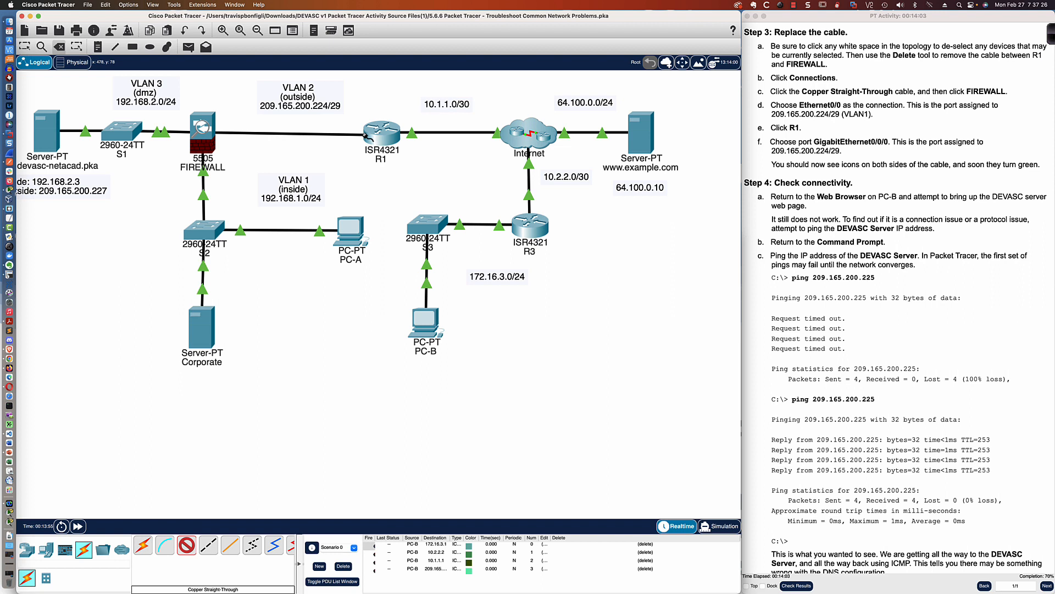
pyautogui.click(365, 134)
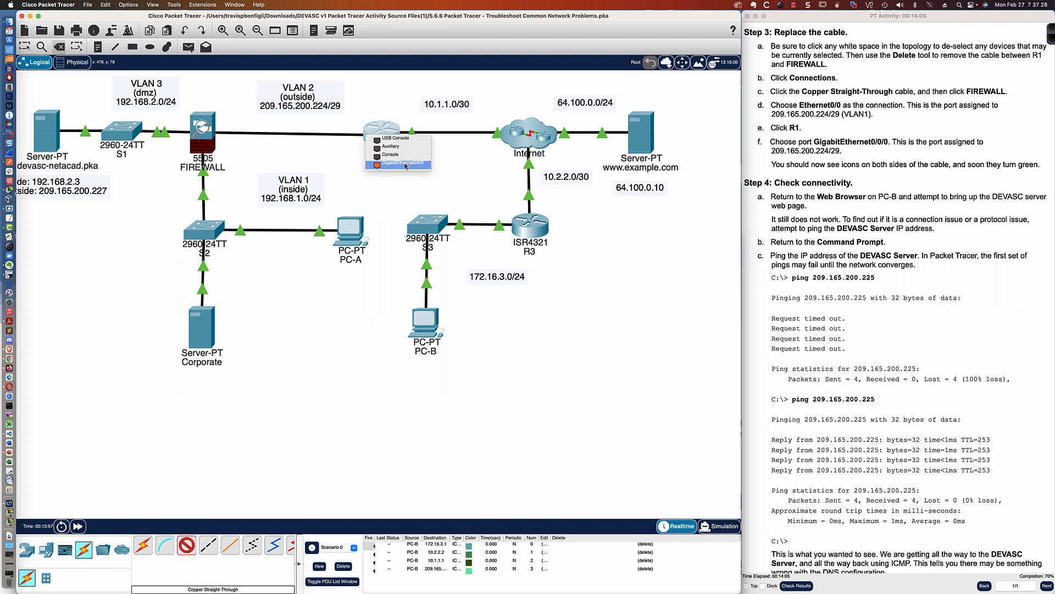
pyautogui.click(406, 163)
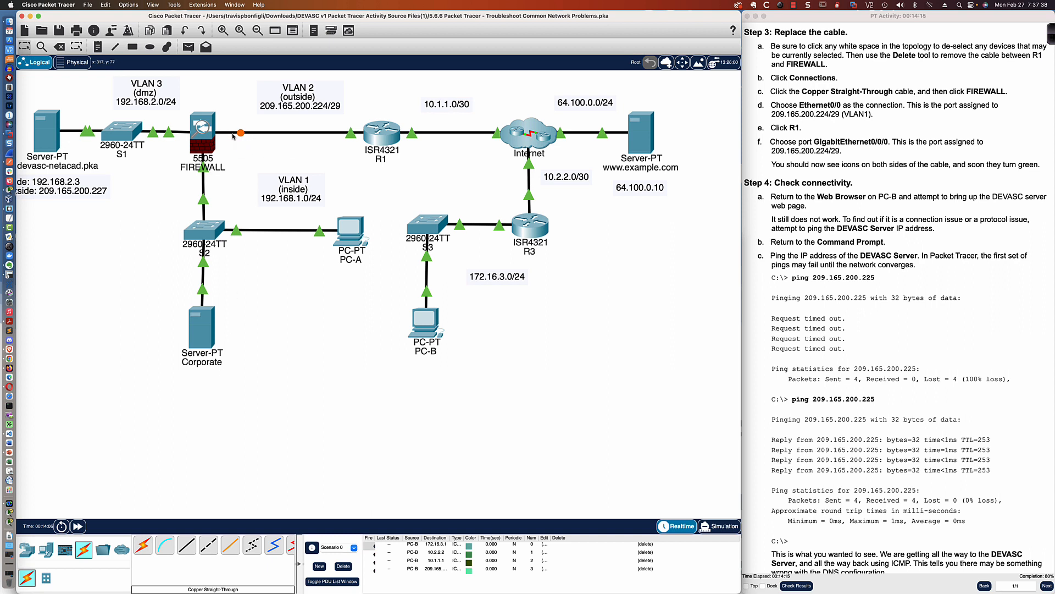
pyautogui.click(77, 526)
pyautogui.scroll(-5, 780, 147)
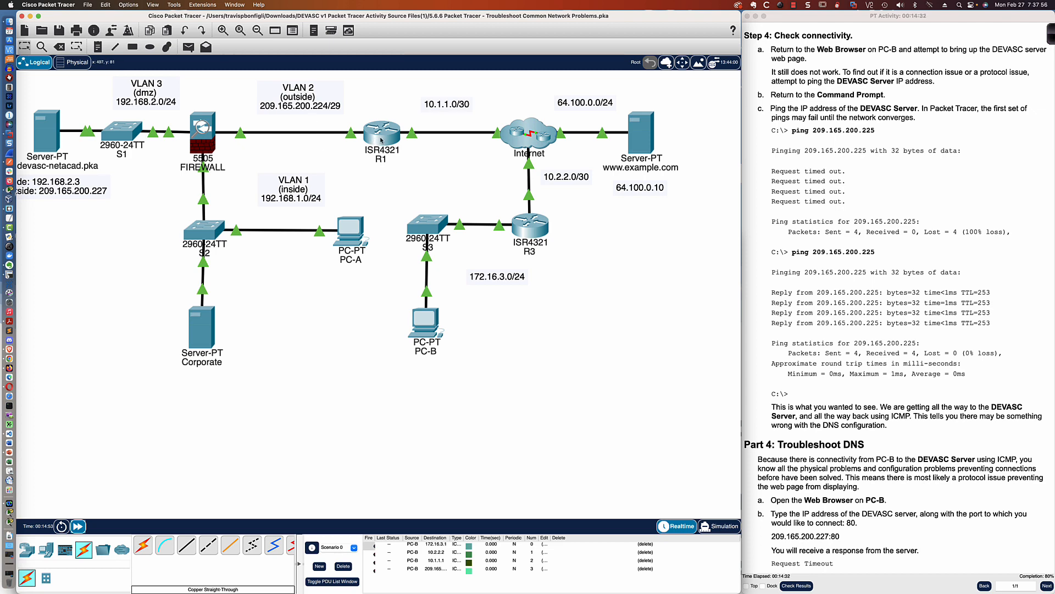
pyautogui.moveTo(381, 139)
pyautogui.click(426, 323)
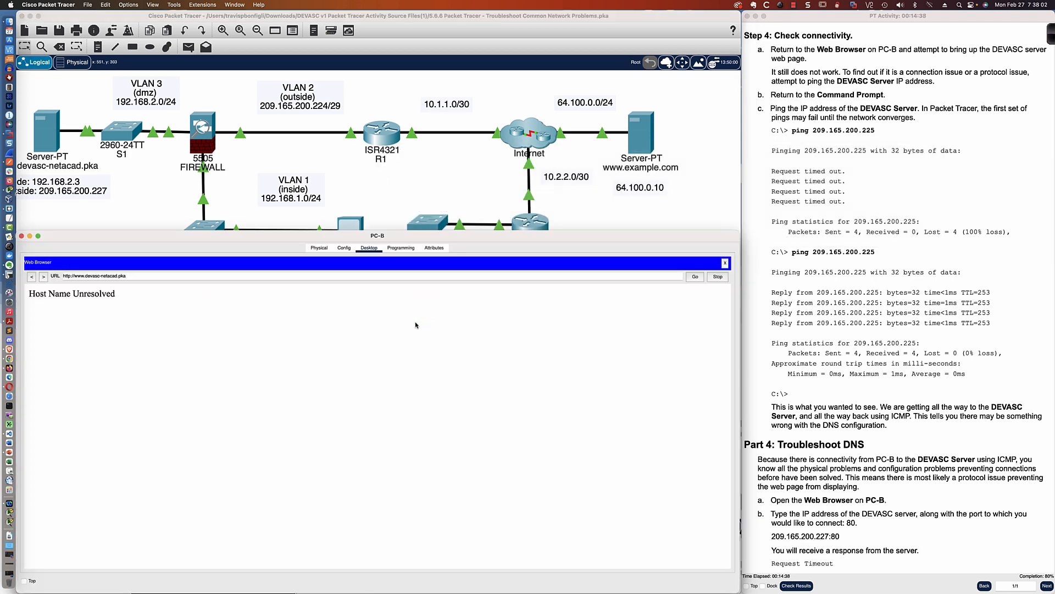
pyautogui.click(695, 277)
pyautogui.click(695, 278)
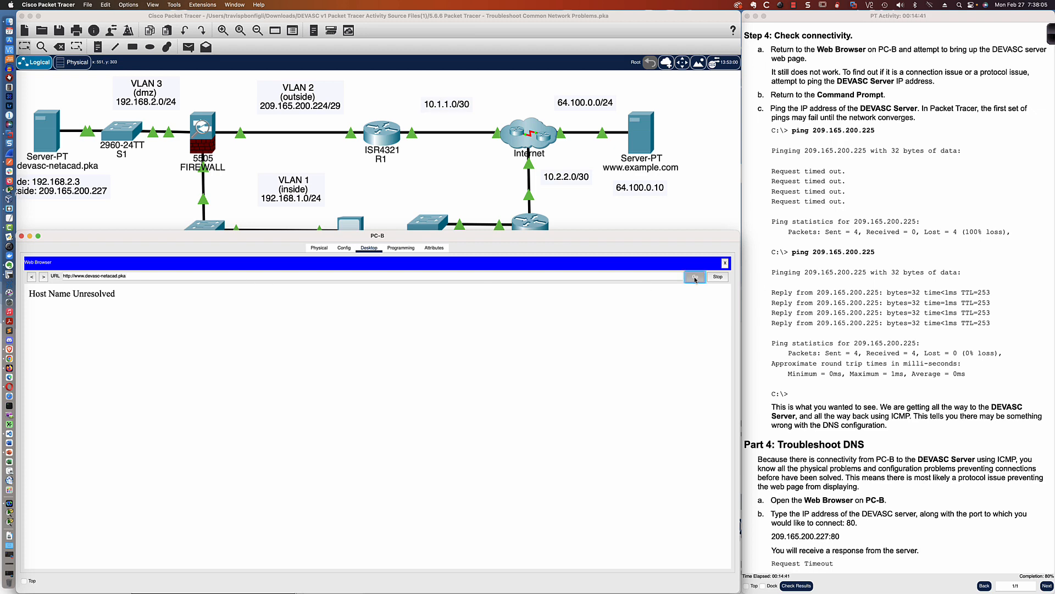
pyautogui.click(725, 264)
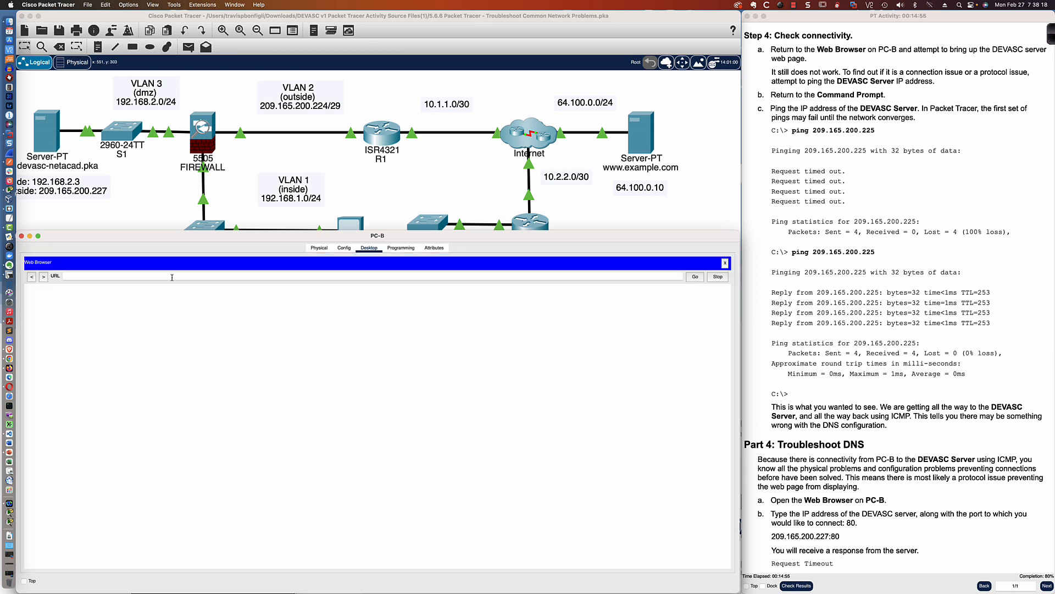
pyautogui.write('www.devasc-netacad.pka')
pyautogui.press('Return')
pyautogui.click(725, 264)
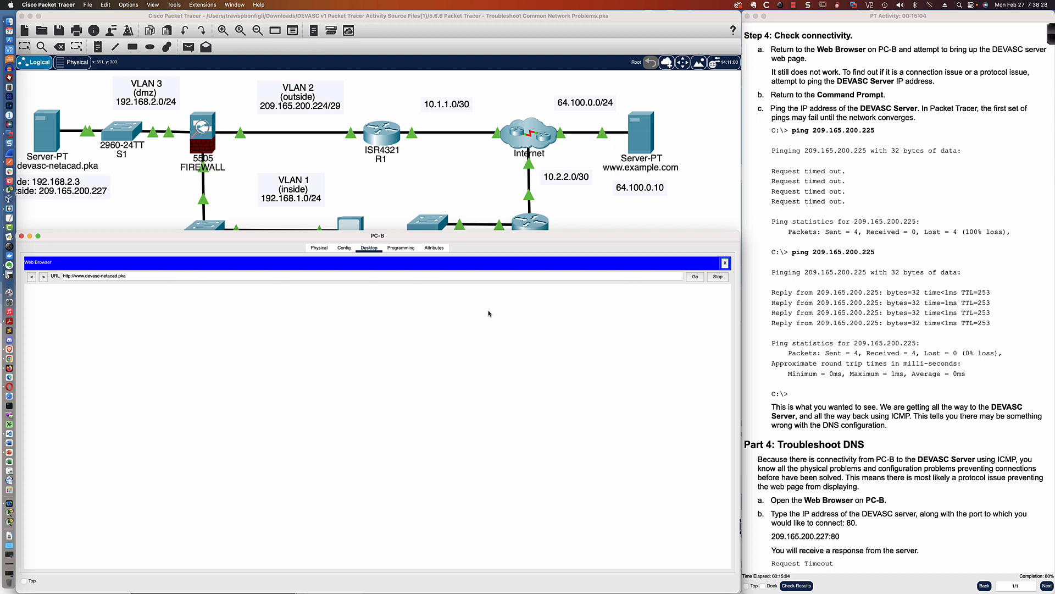
pyautogui.click(518, 280)
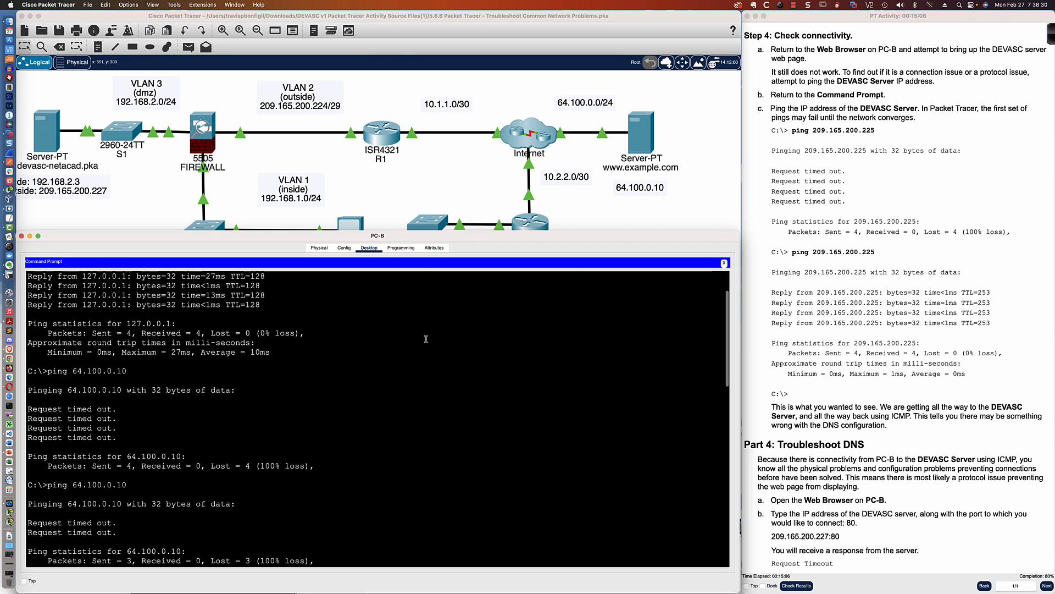
pyautogui.press('Return')
pyautogui.press('Return')
pyautogui.press('Return')
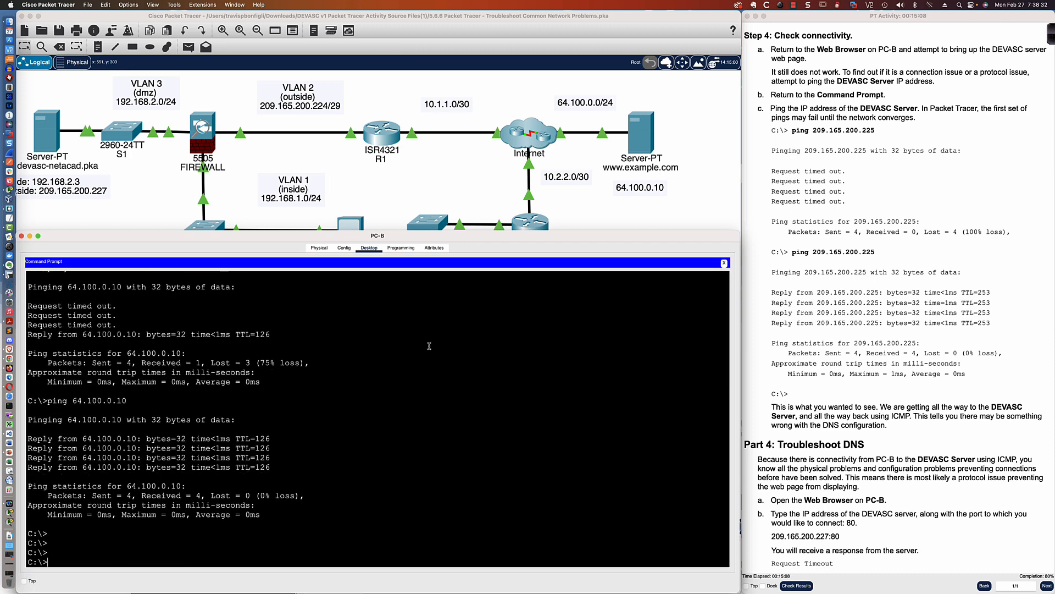
pyautogui.write('ping www.devasc-netacad.pka')
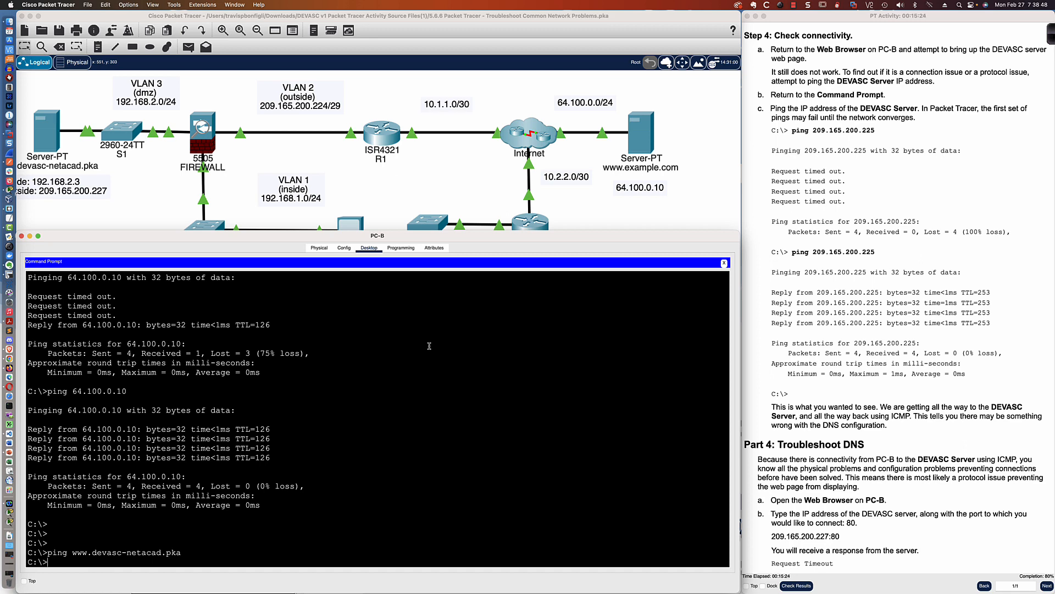
pyautogui.write('nslookup')
pyautogui.press('Return')
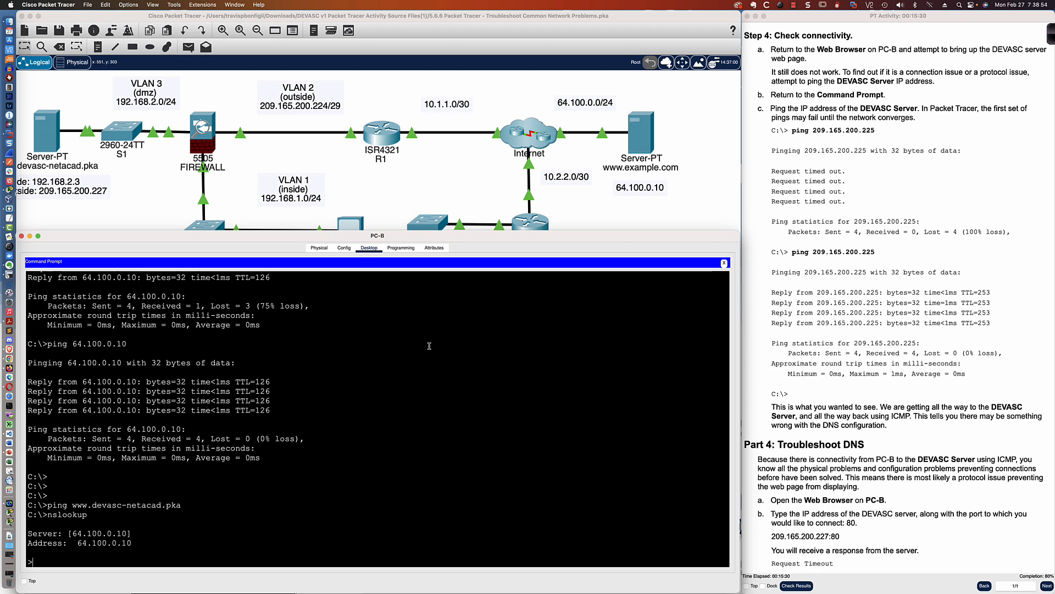
pyautogui.write('www.devasc-net')
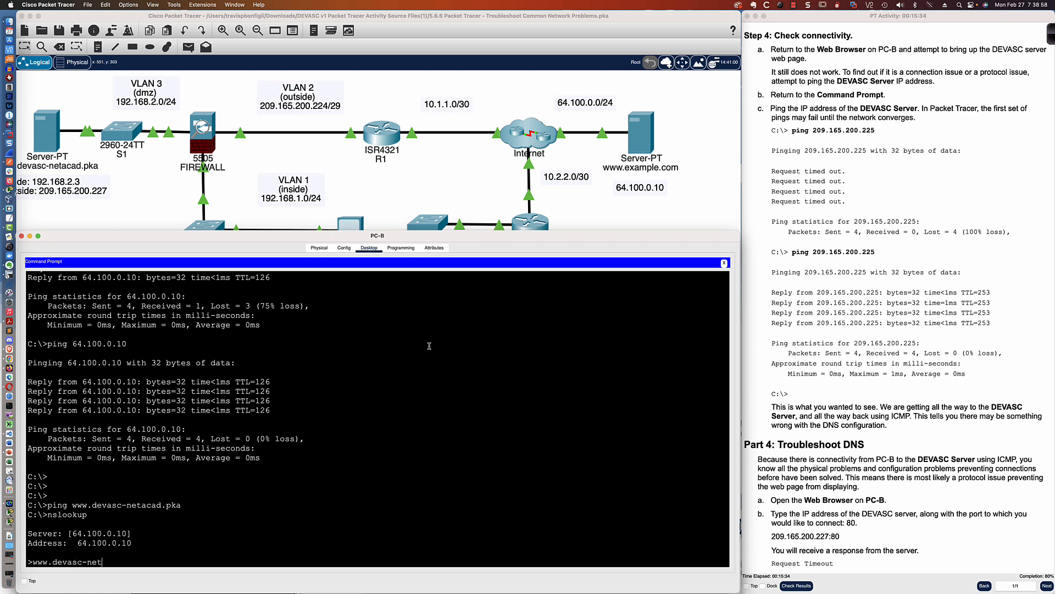
pyautogui.write('acad.pka')
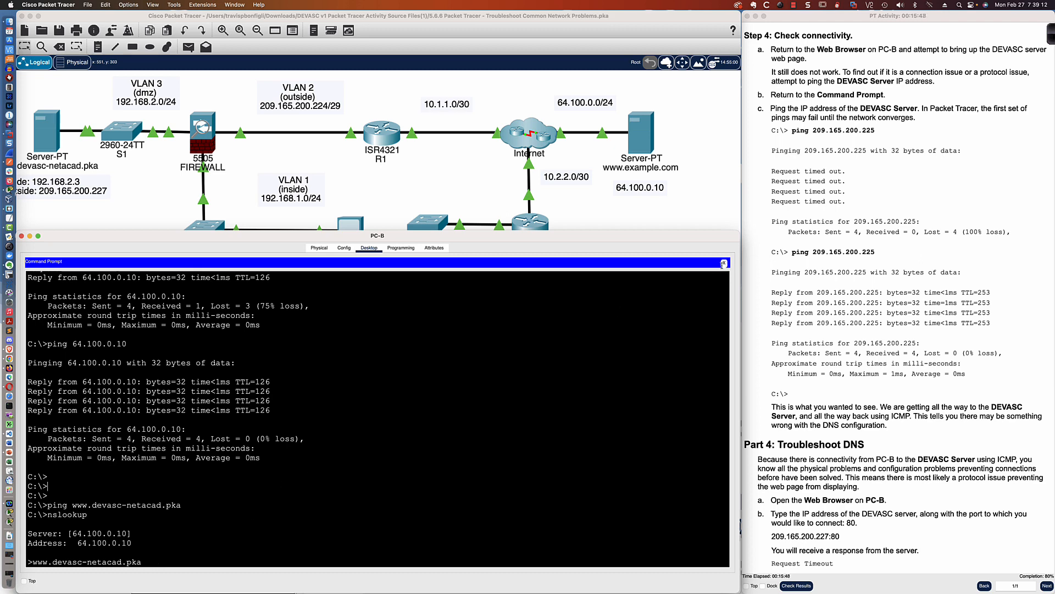
pyautogui.scroll(-1, 153, 547)
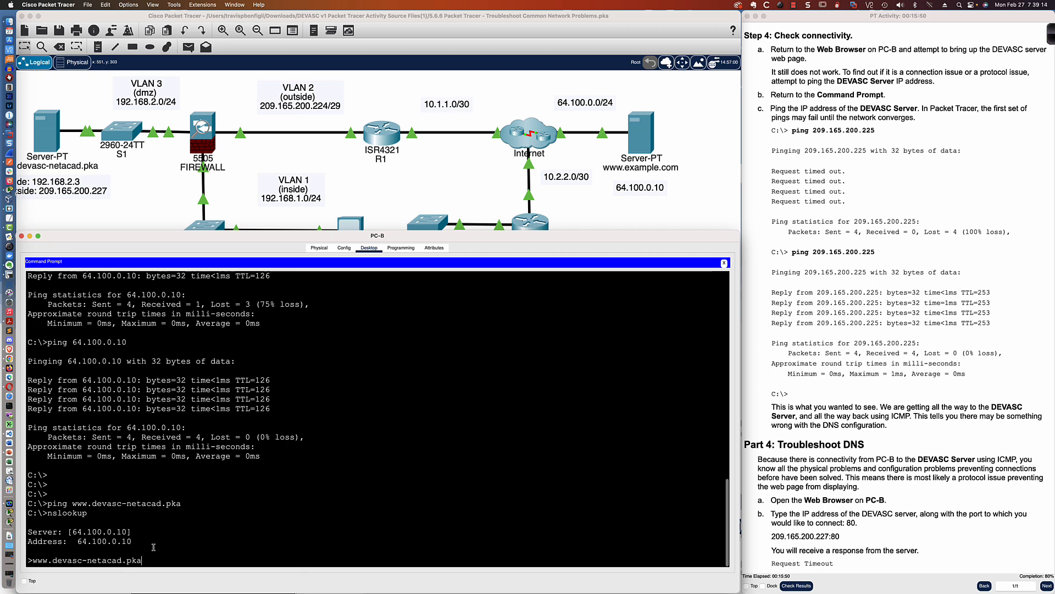
pyautogui.press('Return')
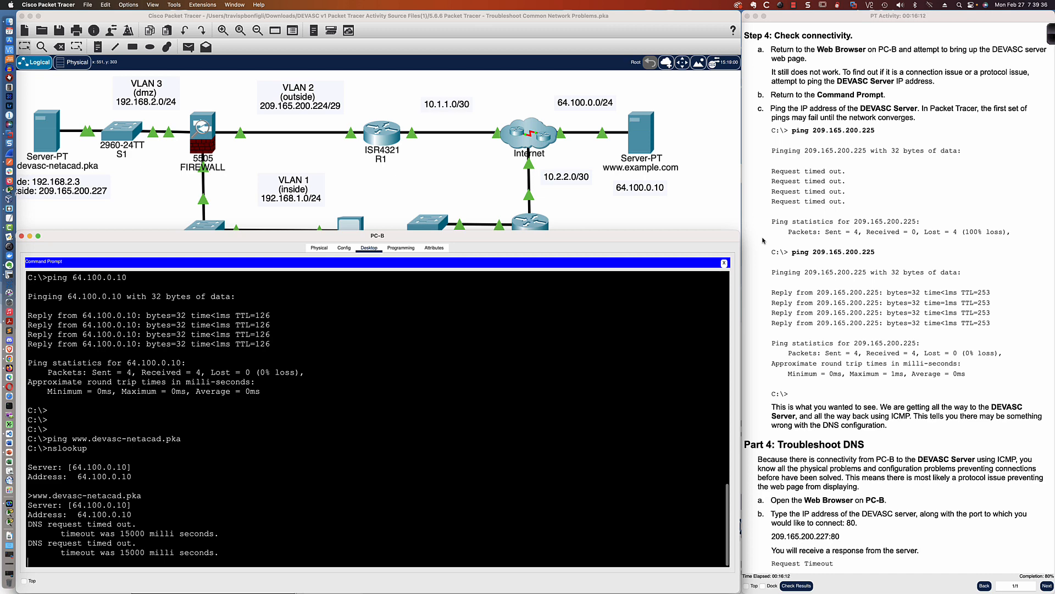
pyautogui.scroll(-5, 763, 240)
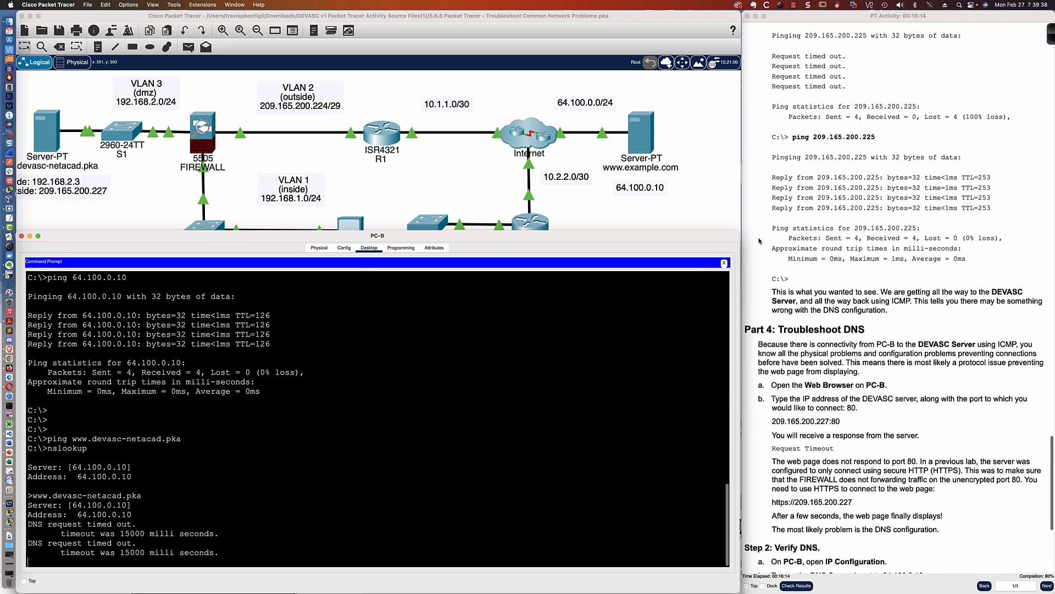
pyautogui.scroll(-8, 759, 240)
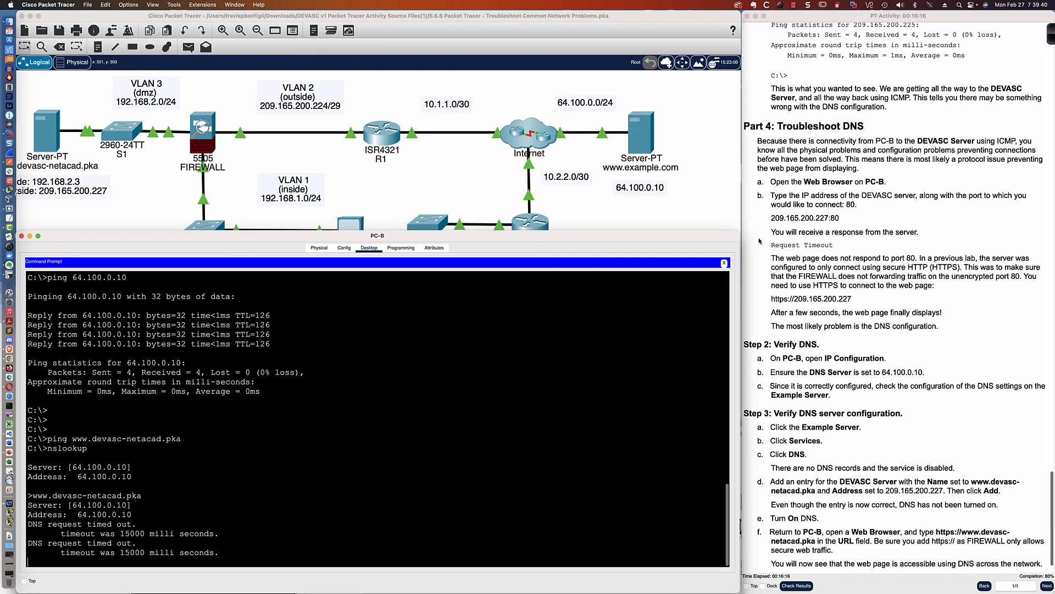
pyautogui.scroll(-1, 759, 241)
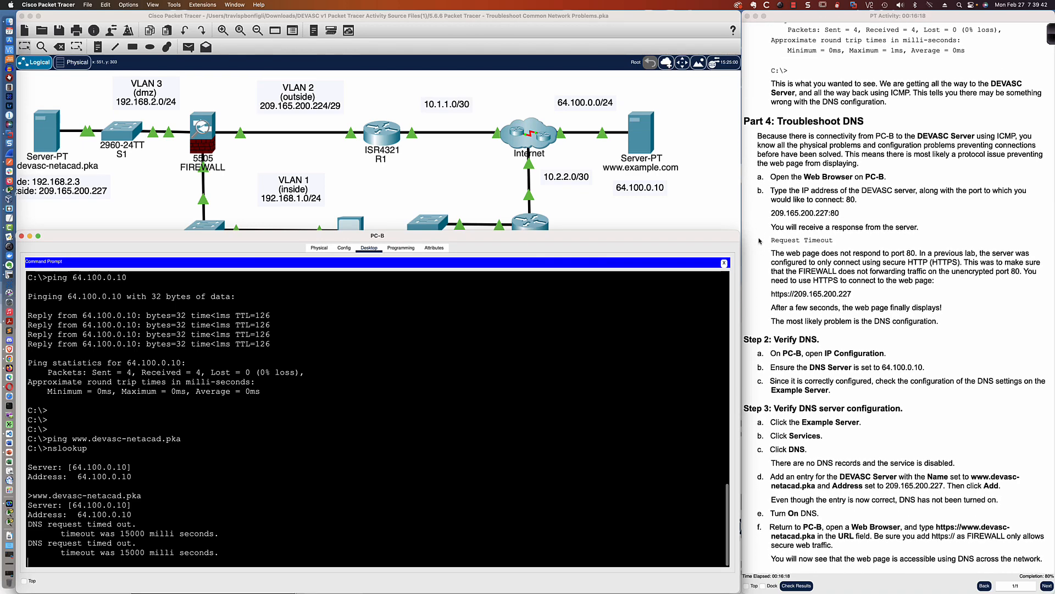
pyautogui.scroll(1, 759, 240)
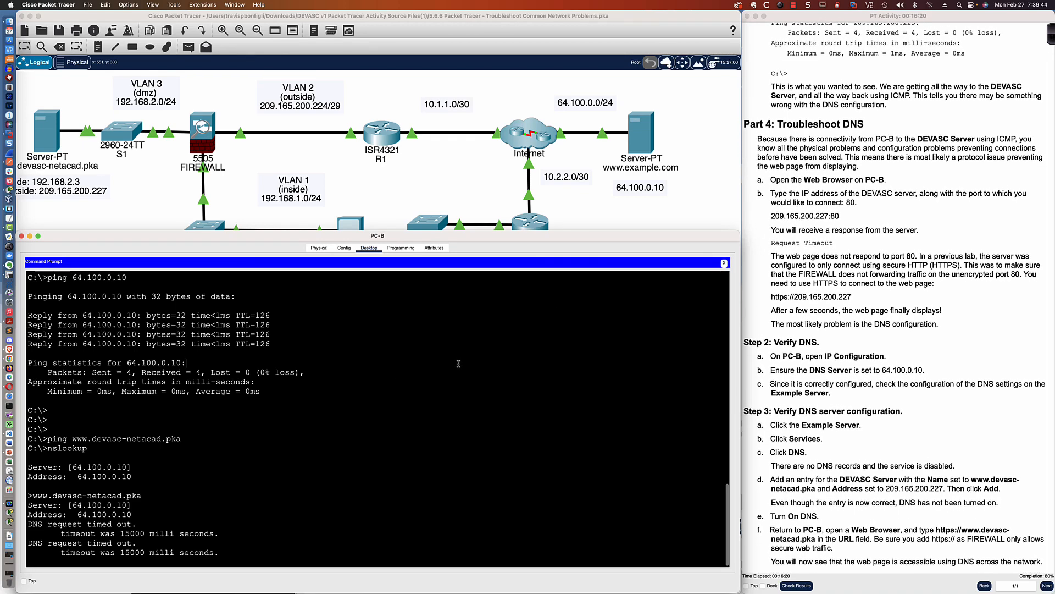
# - Exit nslookup and return to PC-B's regular command prompt
pyautogui.press('Return')
pyautogui.press('Return')
pyautogui.press('Return')
pyautogui.press('Return')
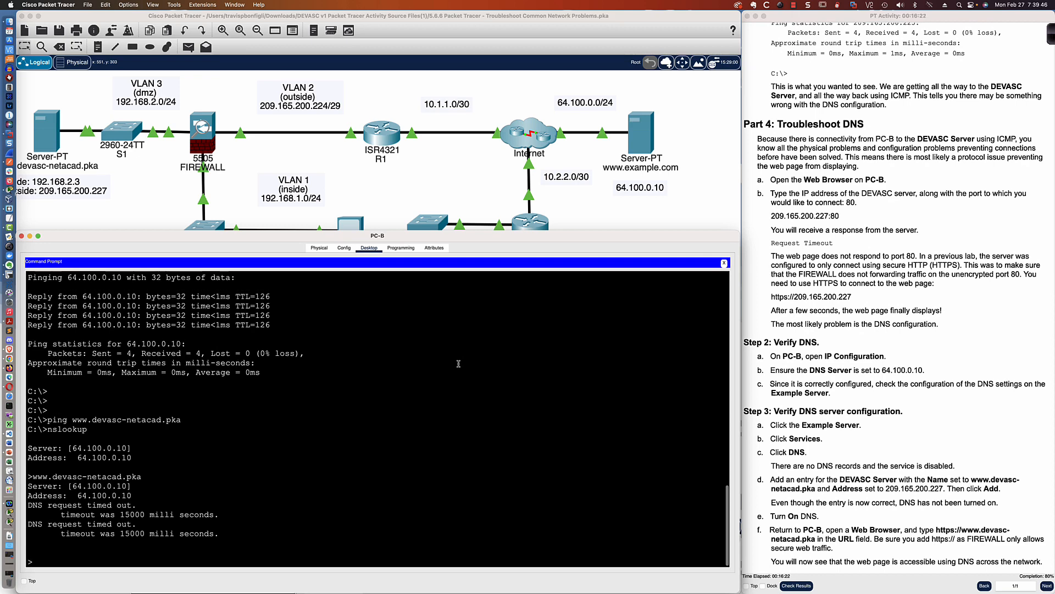
pyautogui.write('exit')
pyautogui.press('Return')
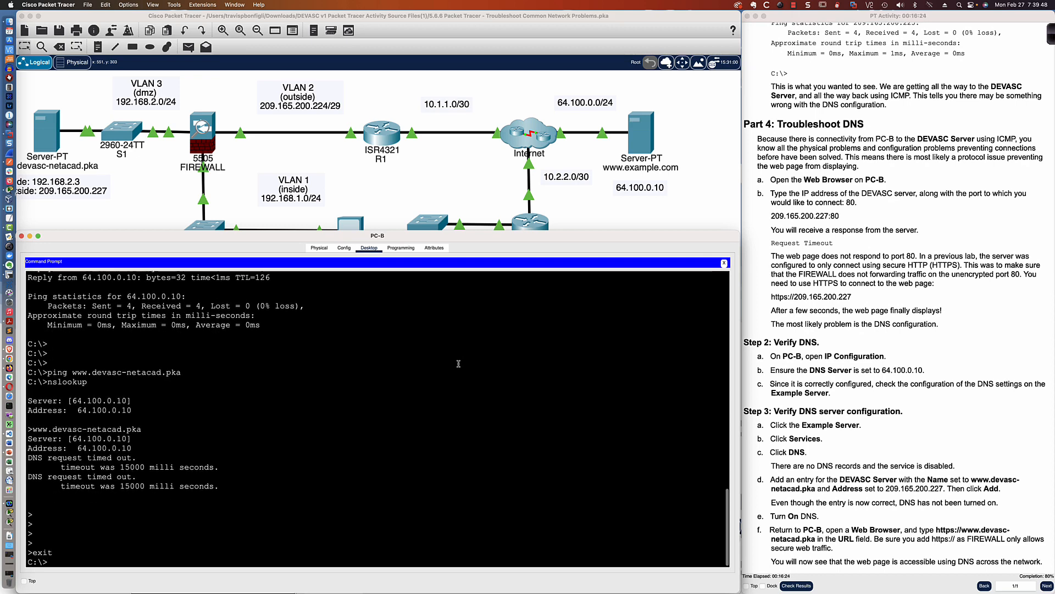
pyautogui.press('Return')
pyautogui.press('Return')
pyautogui.press('Return')
# - Ping the DEVASC Server's outside address 209.165.200.227 from PC-B's command prompt and repeat the ping twice
pyautogui.write('ping')
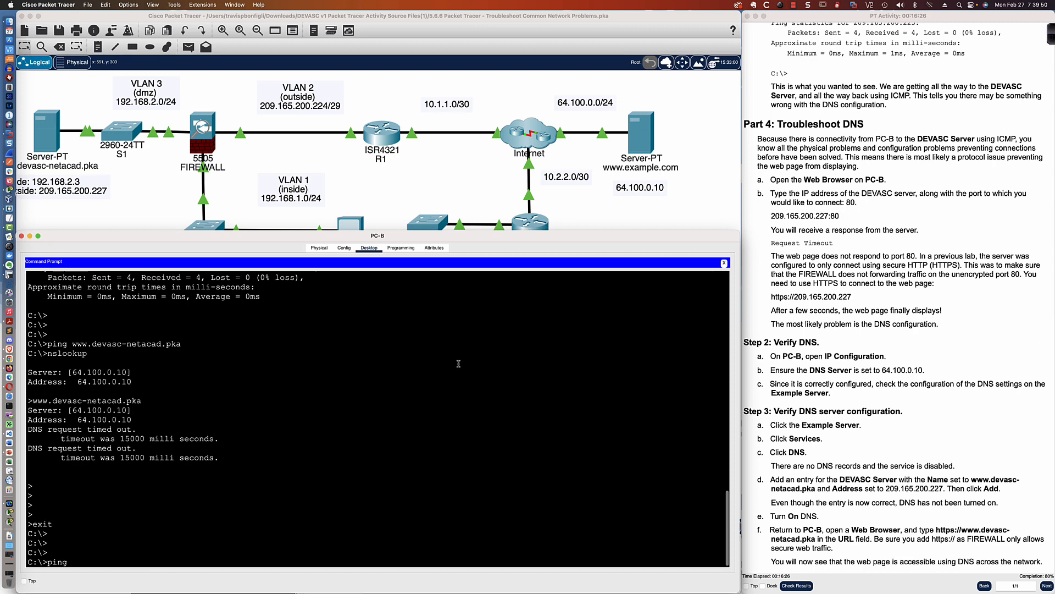
pyautogui.write(' 209.165.200.227')
pyautogui.press('Return')
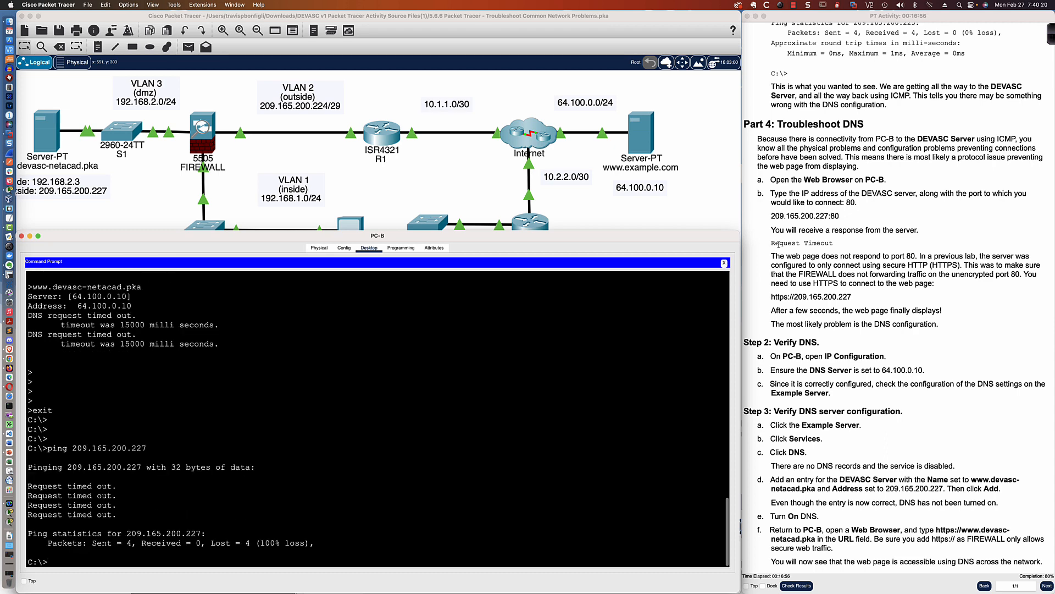
pyautogui.press('Up')
pyautogui.press('Return')
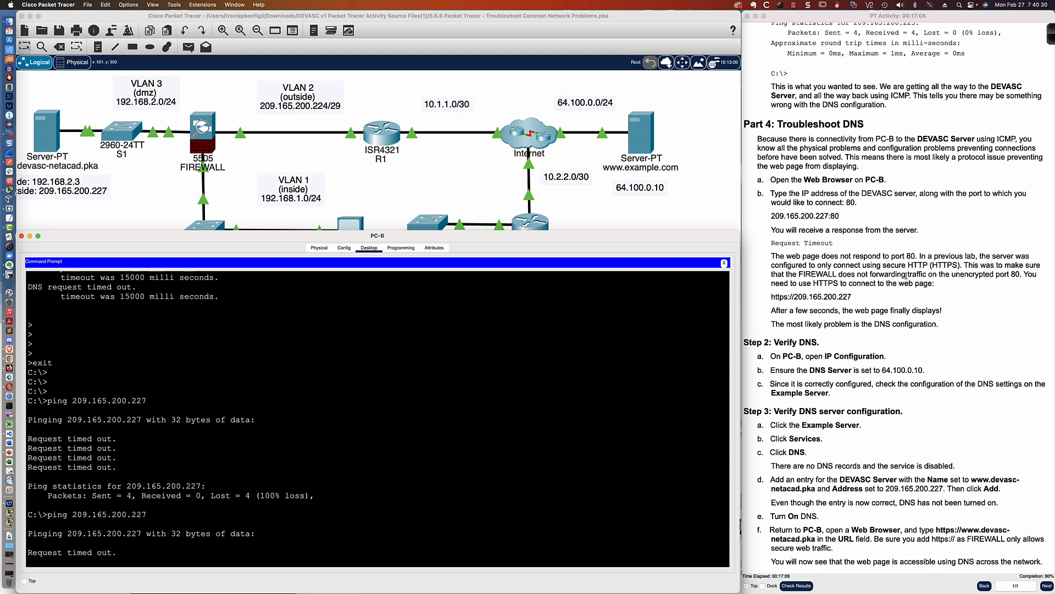
pyautogui.scroll(5, 794, 141)
pyautogui.scroll(-5, 794, 141)
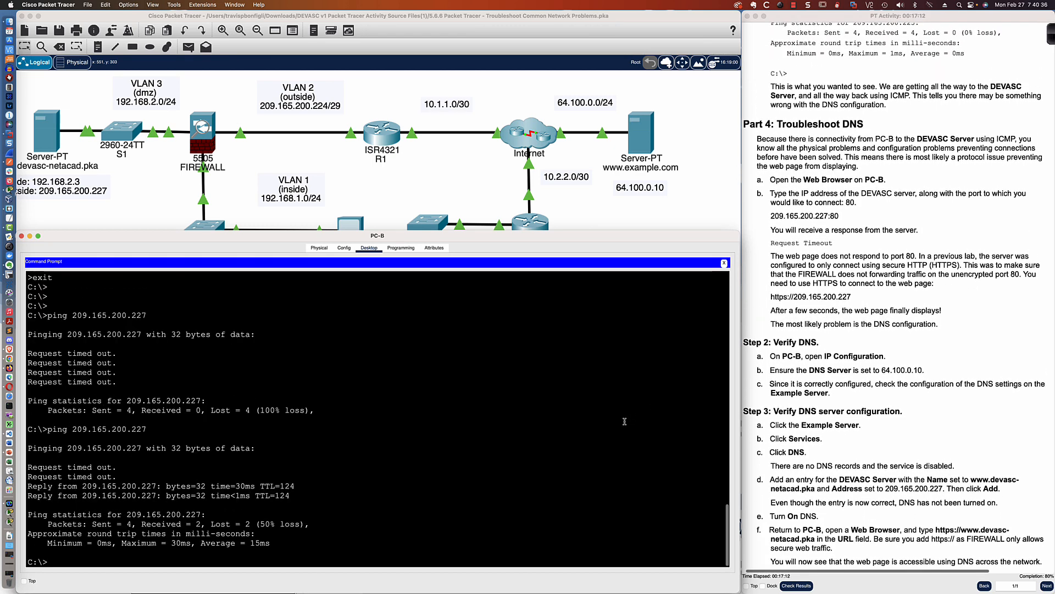
pyautogui.press('Up')
pyautogui.press('Return')
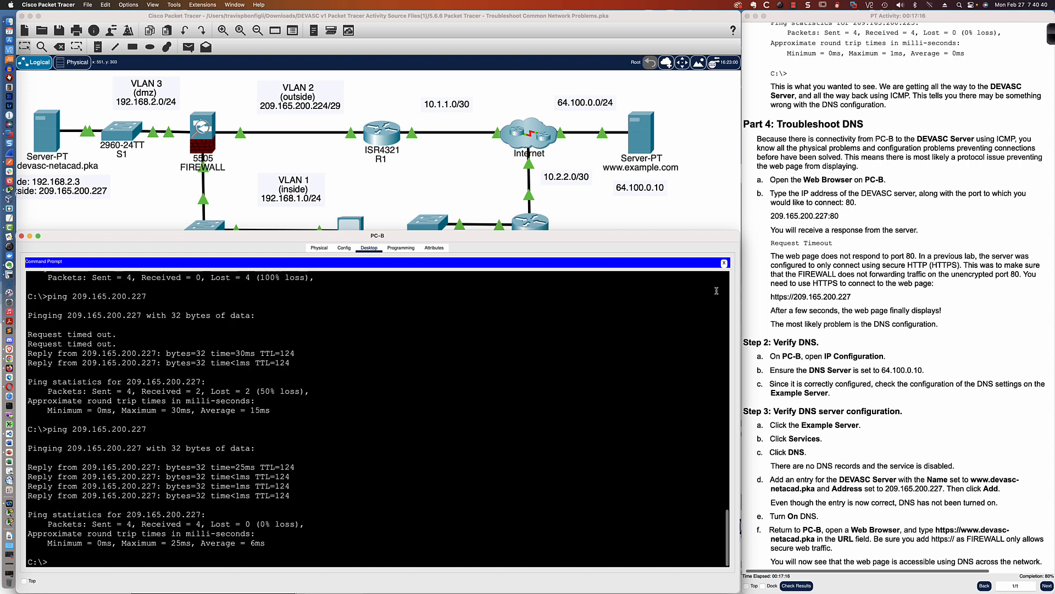
pyautogui.click(724, 263)
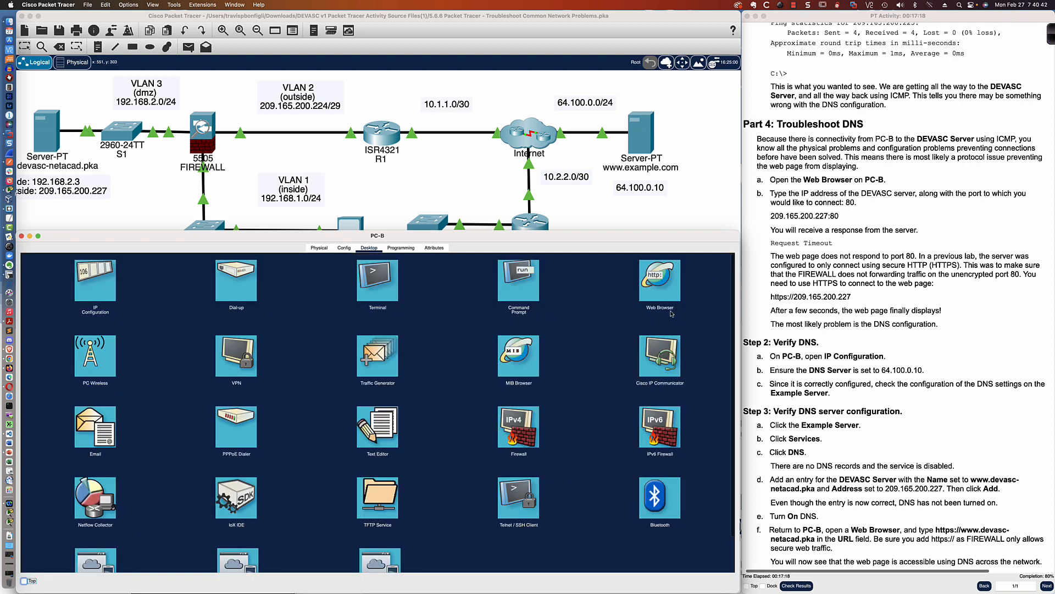
pyautogui.click(658, 284)
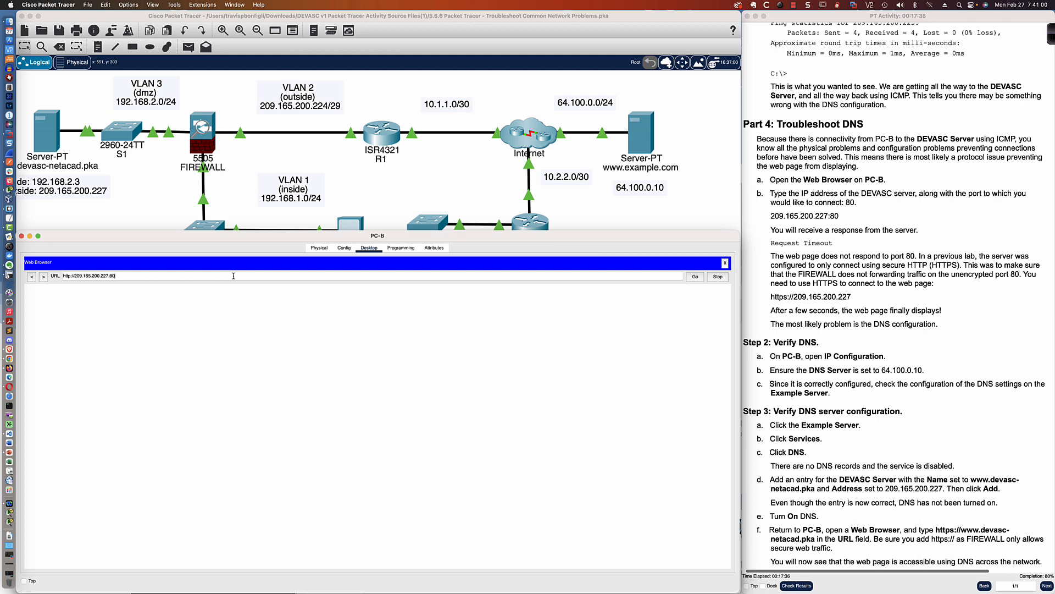
pyautogui.press('BackSpace')
pyautogui.press('BackSpace')
pyautogui.press('BackSpace')
pyautogui.write(':80')
pyautogui.click(694, 277)
pyautogui.scroll(-1, 765, 243)
pyautogui.scroll(1, 765, 243)
pyautogui.click(121, 276)
pyautogui.write('s')
pyautogui.press('Return')
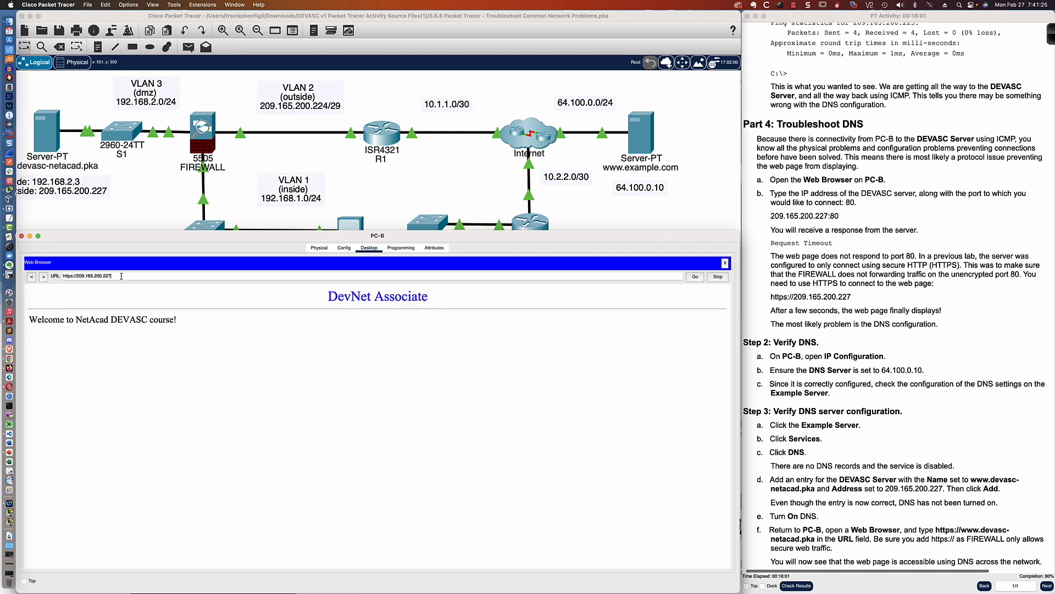
pyautogui.click(695, 277)
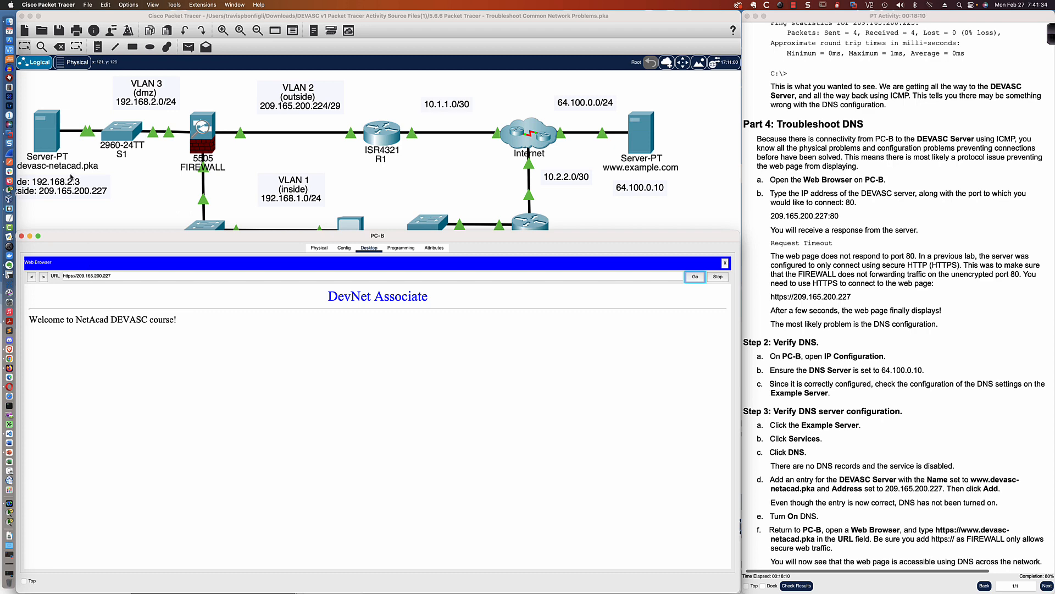
pyautogui.click(50, 137)
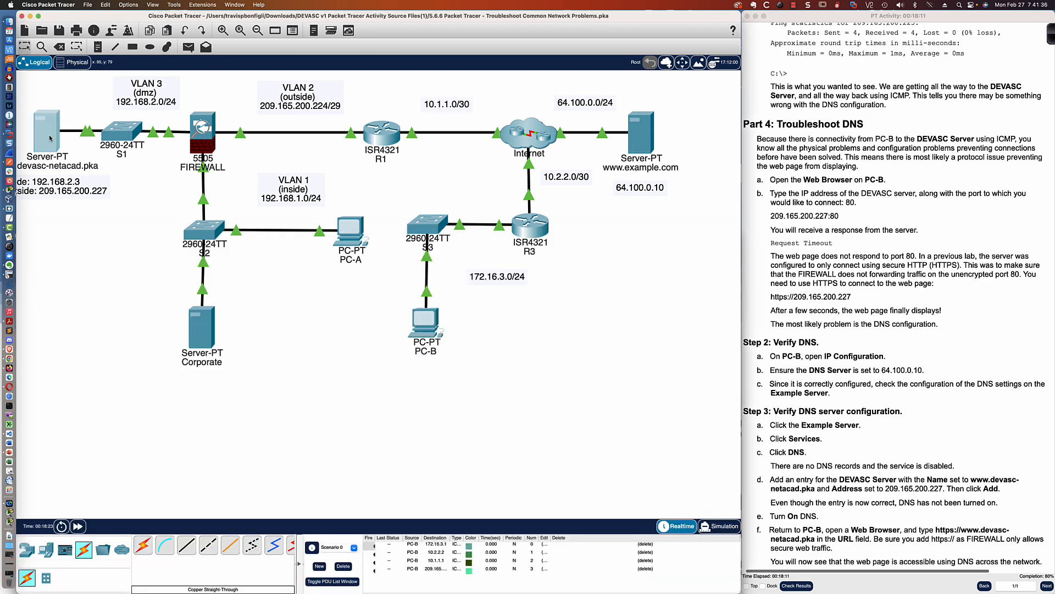
pyautogui.click(50, 138)
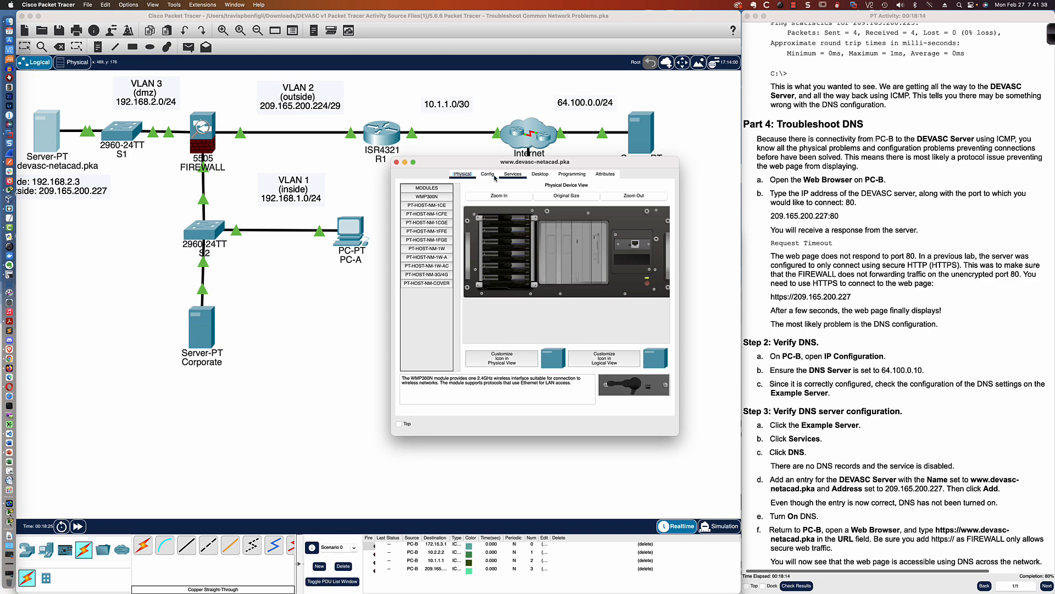
pyautogui.click(512, 174)
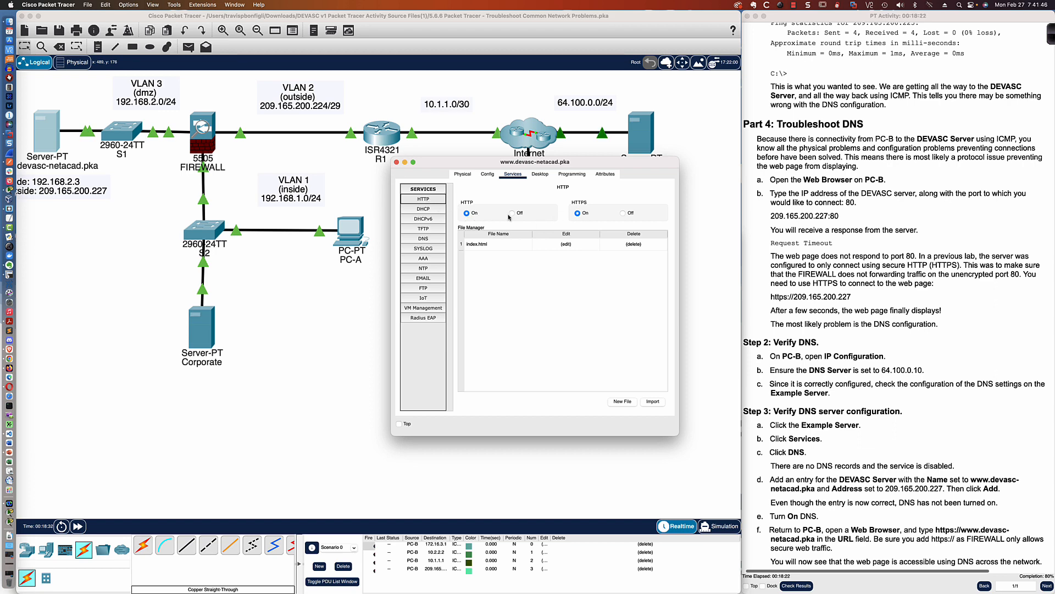
pyautogui.click(397, 163)
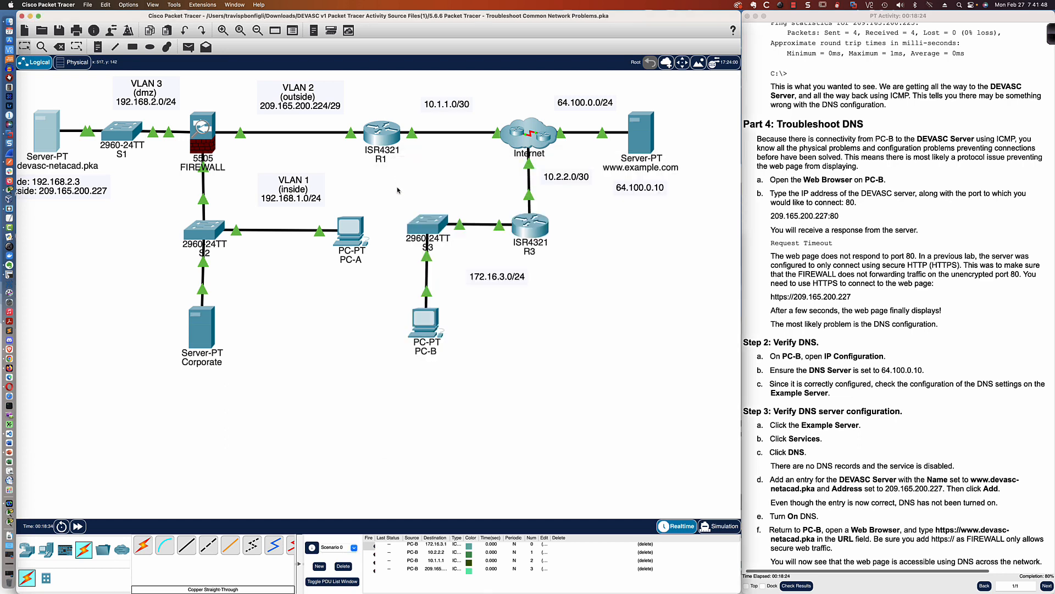
# - Open FIREWALL's command line in an enlarged window and enter privileged EXEC mode with a blank password
pyautogui.click(430, 320)
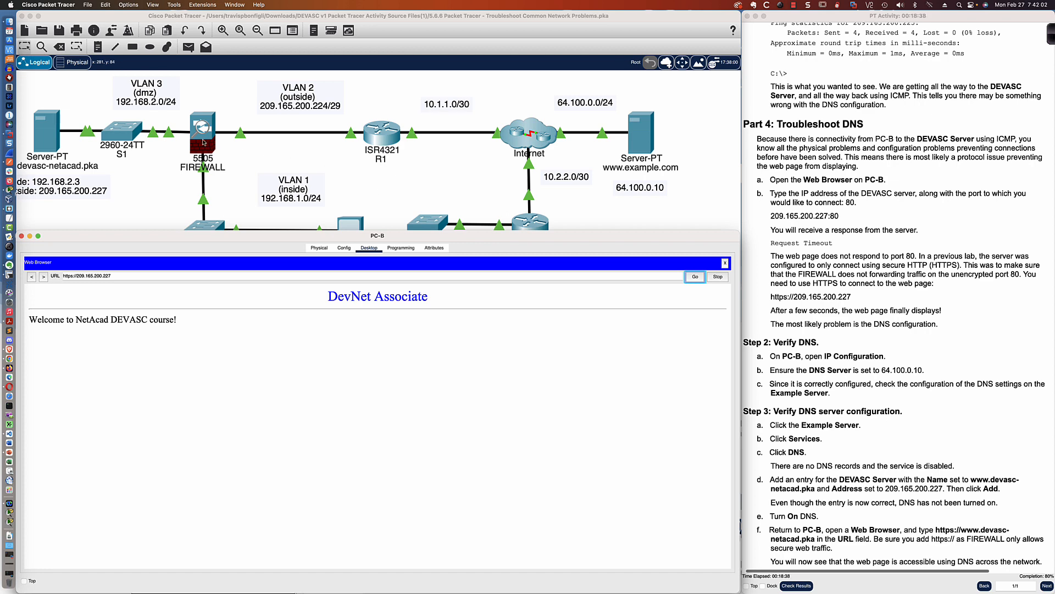
pyautogui.click(202, 142)
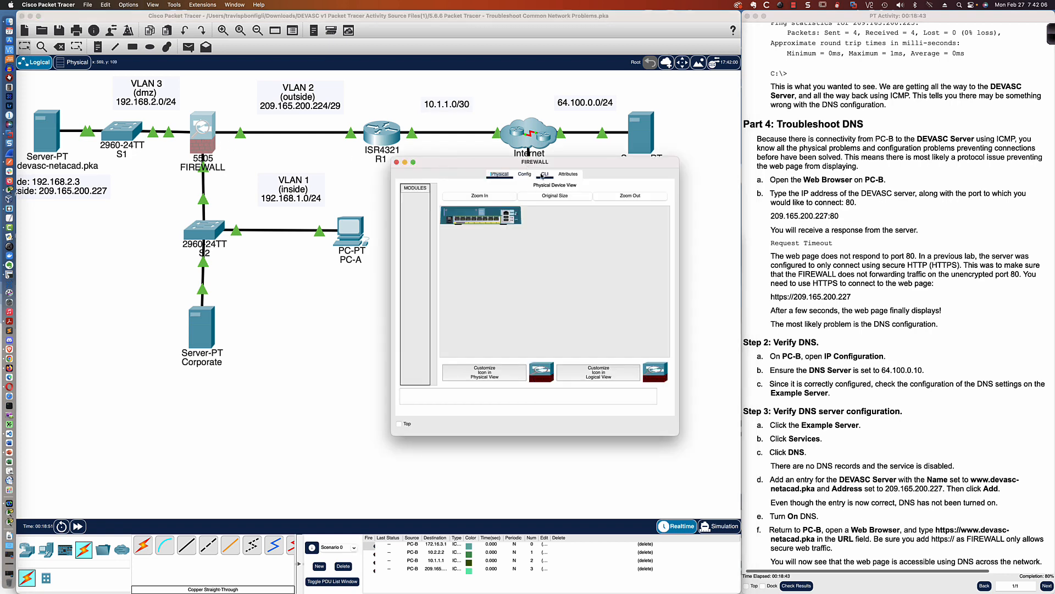
pyautogui.click(543, 174)
pyautogui.moveTo(462, 167); pyautogui.dragTo(107, 227)
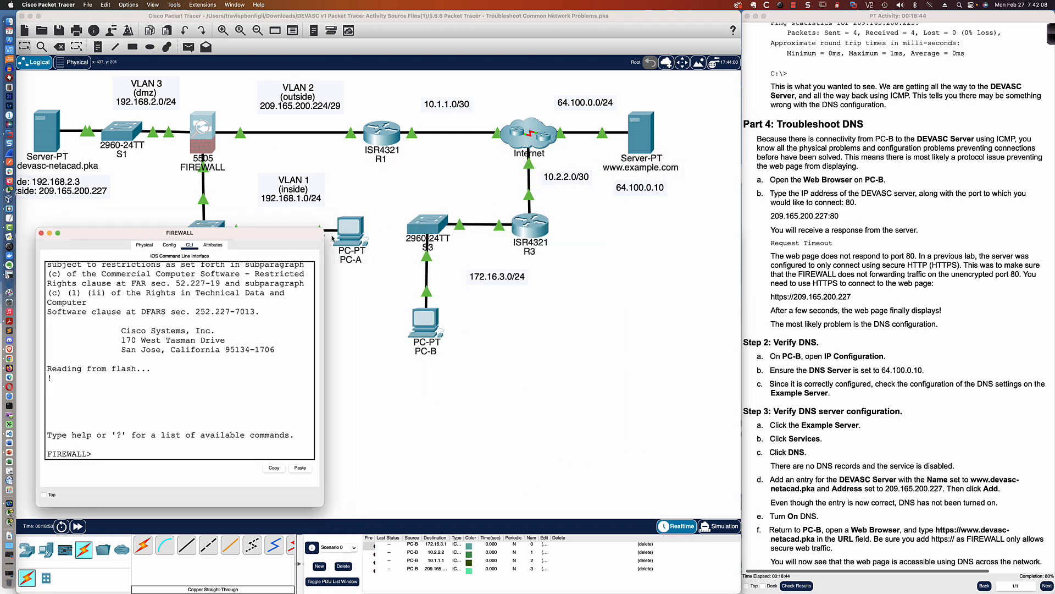
pyautogui.moveTo(325, 217); pyautogui.dragTo(737, 199)
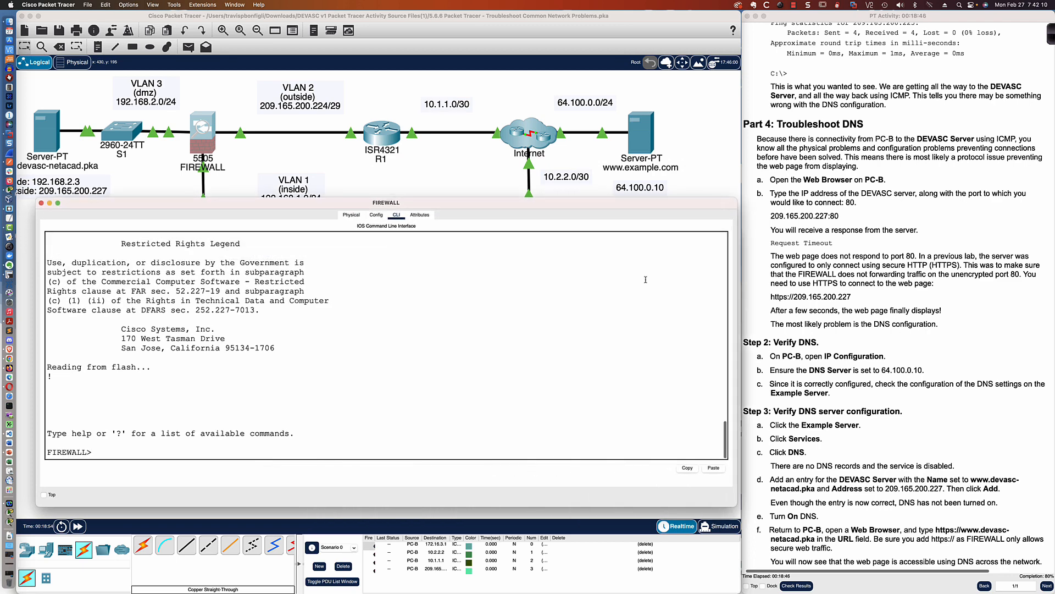
pyautogui.write('en')
pyautogui.press('Return')
pyautogui.press('Return')
pyautogui.press('Return')
pyautogui.press('Return')
pyautogui.press('Return')
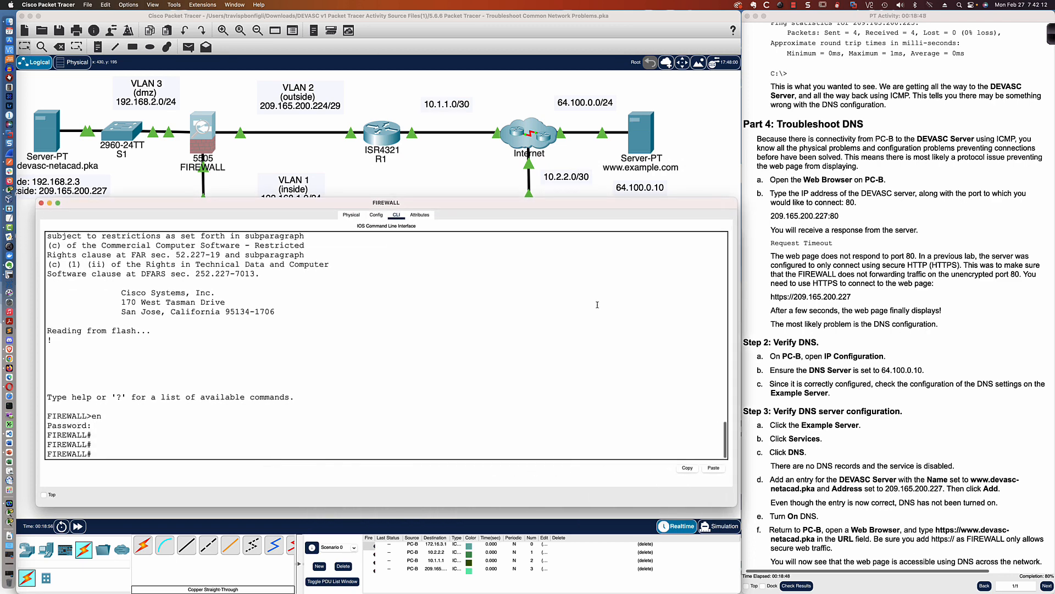
# - Display FIREWALL's running configuration and highlight the two OUTSIDE-DMZ access-list entries for host 192.168.2.3
pyautogui.write('sh run')
pyautogui.press('Return')
pyautogui.press('space')
pyautogui.press('space')
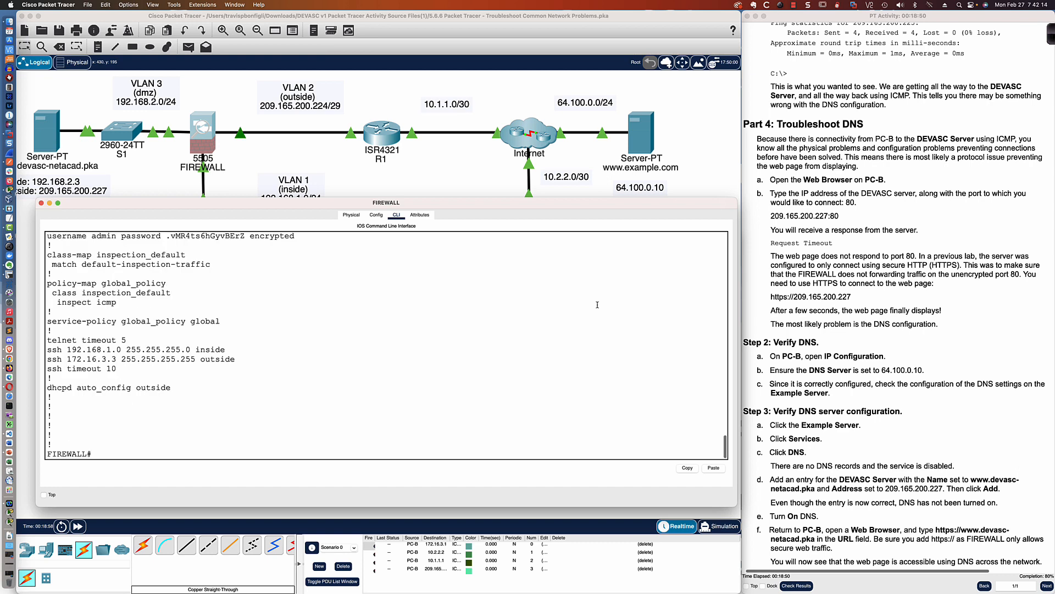
pyautogui.scroll(5, 319, 302)
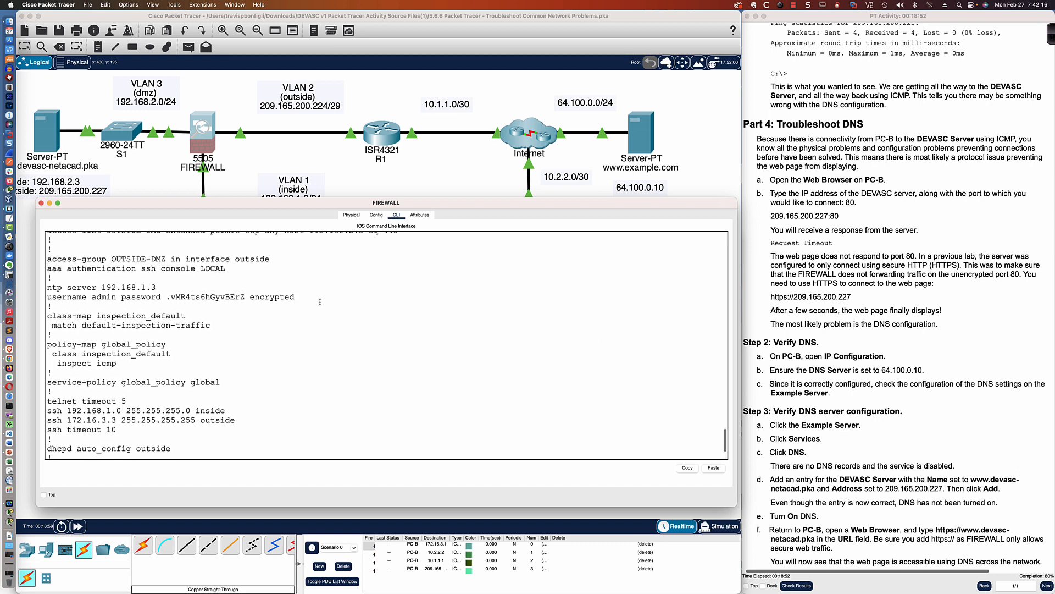
pyautogui.scroll(2, 285, 299)
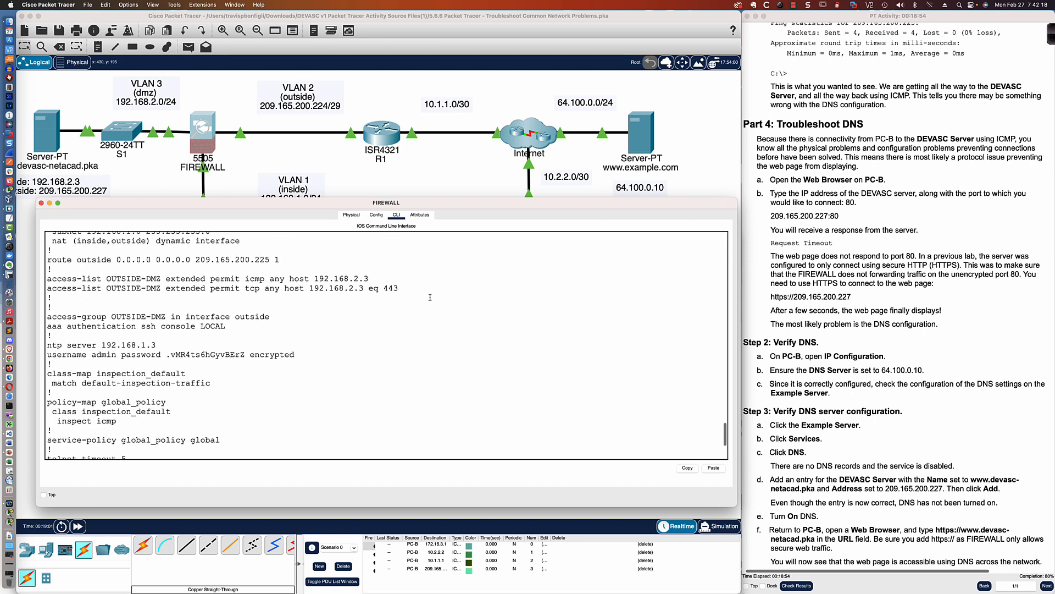
pyautogui.moveTo(407, 290); pyautogui.dragTo(47, 279)
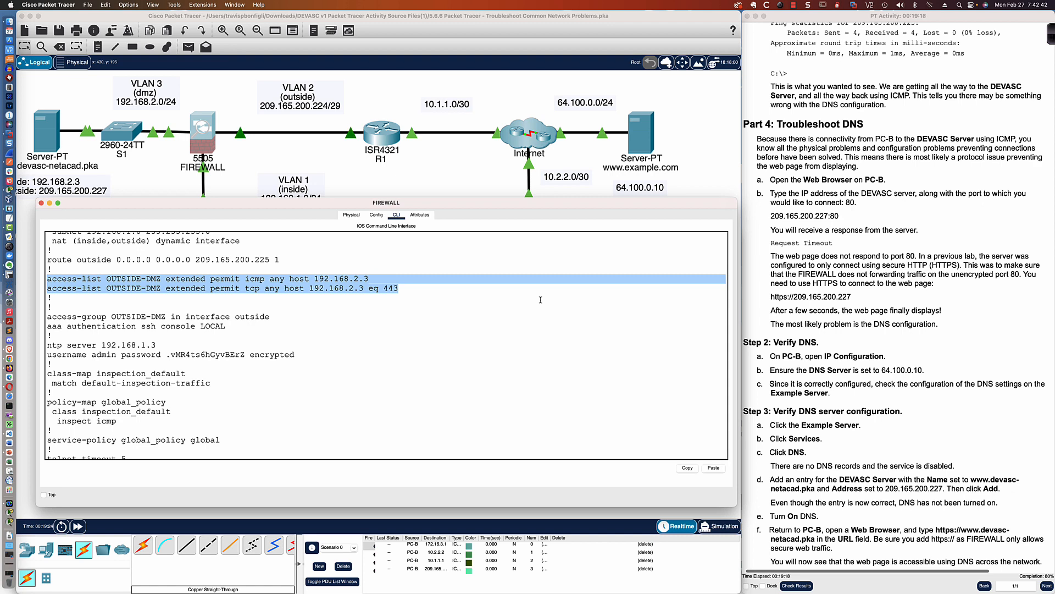
pyautogui.click(423, 165)
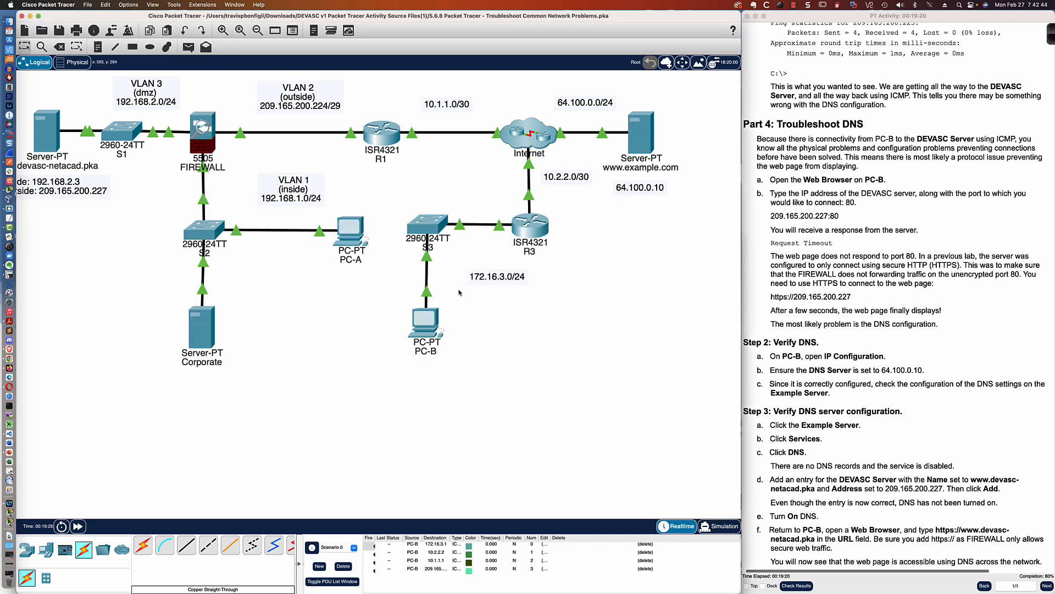
pyautogui.click(440, 305)
pyautogui.tripleClick(245, 275)
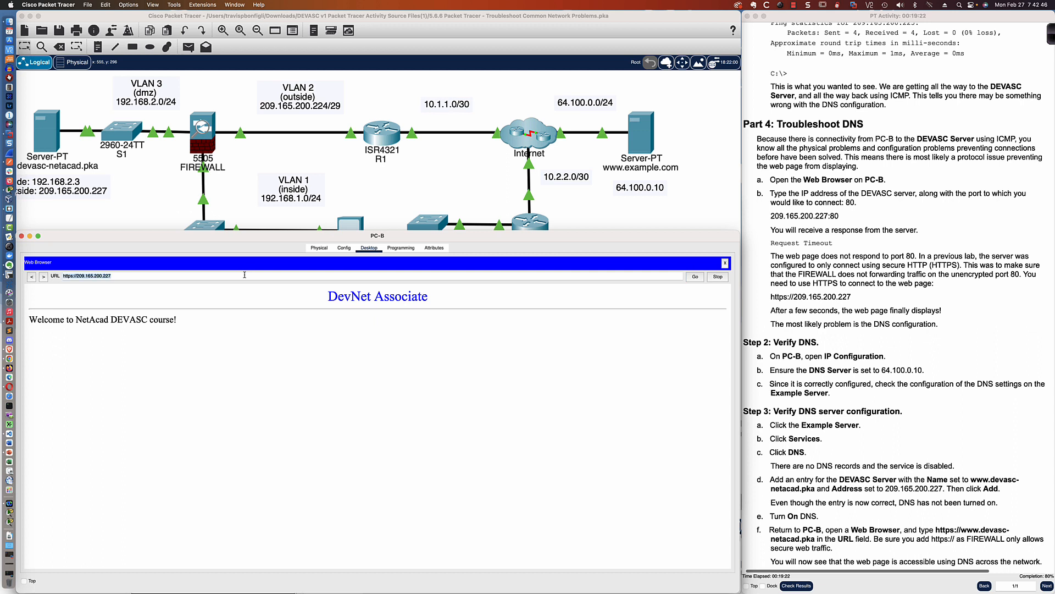
pyautogui.click(221, 278)
pyautogui.press('BackSpace')
pyautogui.press('BackSpace')
pyautogui.press('BackSpace')
pyautogui.press('BackSpace')
pyautogui.press('BackSpace')
pyautogui.press('BackSpace')
pyautogui.press('BackSpace')
pyautogui.press('BackSpace')
pyautogui.press('BackSpace')
pyautogui.press('BackSpace')
pyautogui.press('BackSpace')
pyautogui.write('www.devasc-netacad.')
pyautogui.click(699, 279)
pyautogui.click(725, 263)
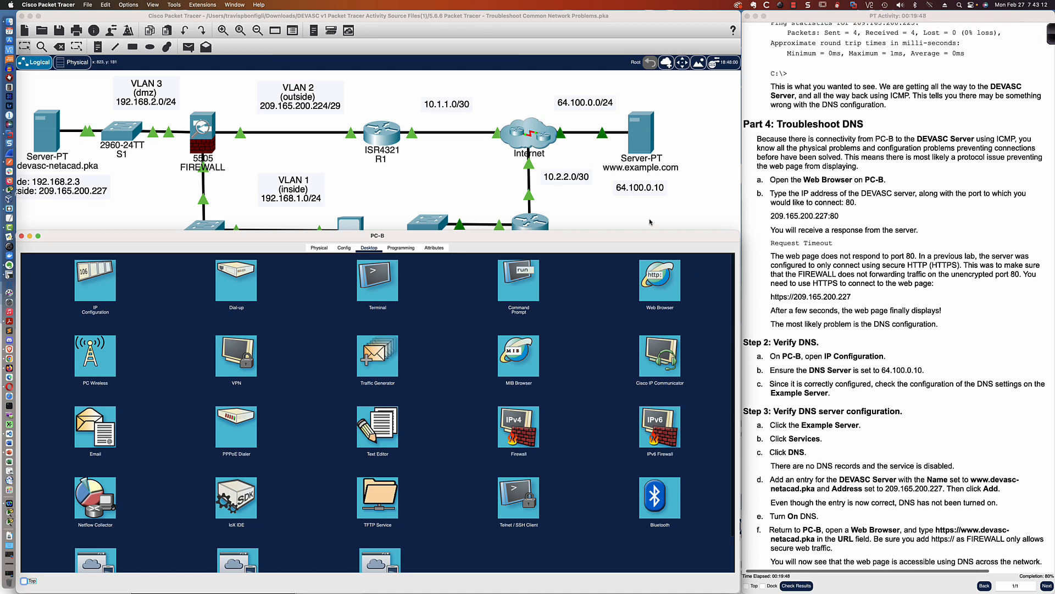
pyautogui.click(635, 139)
pyautogui.click(635, 139)
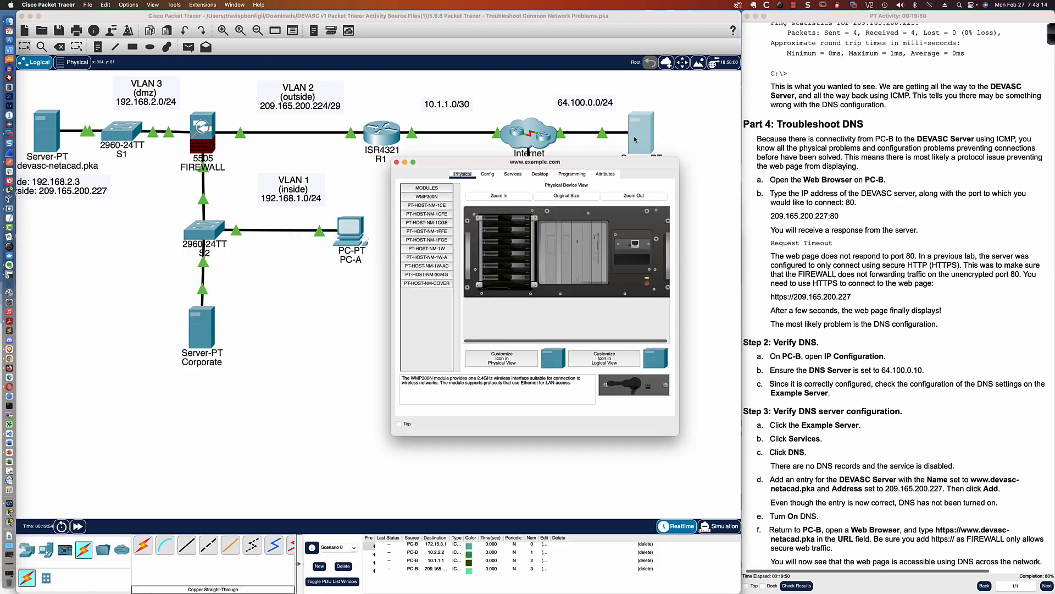
pyautogui.moveTo(607, 167); pyautogui.dragTo(242, 187)
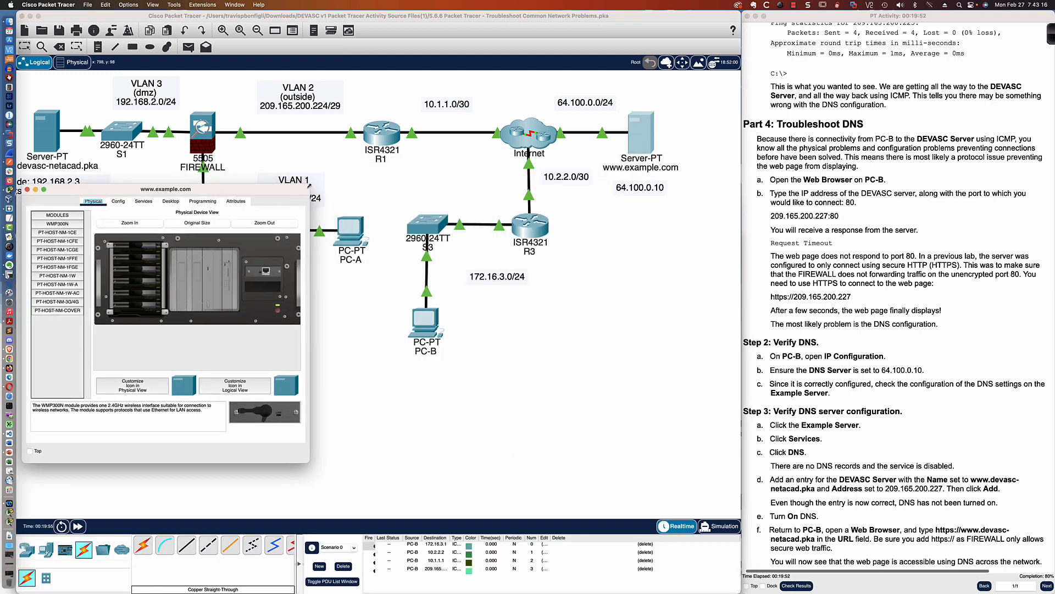
pyautogui.moveTo(333, 179); pyautogui.dragTo(732, 138)
pyautogui.click(355, 154)
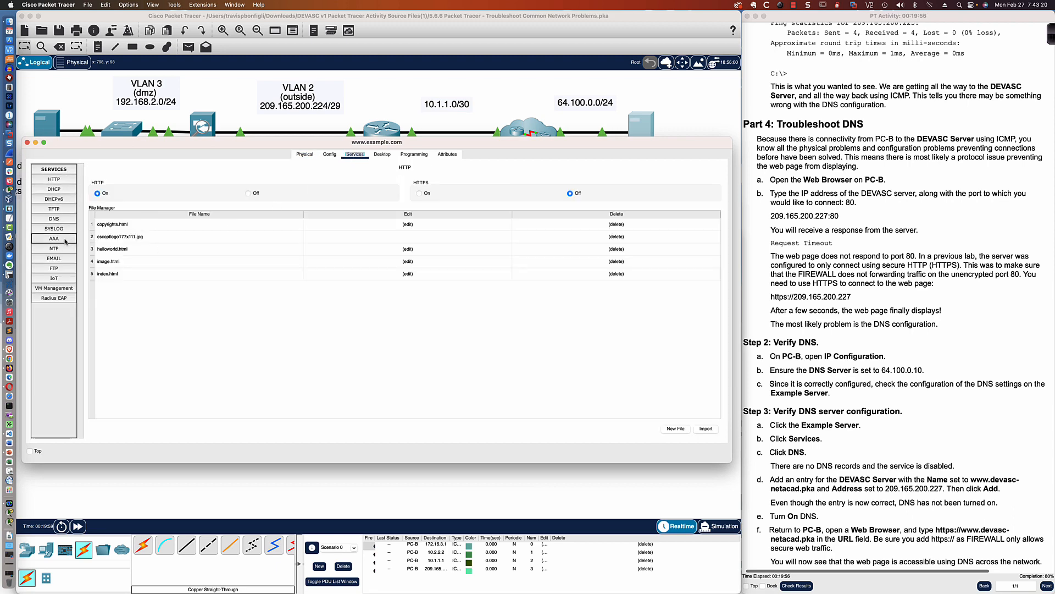
pyautogui.click(56, 221)
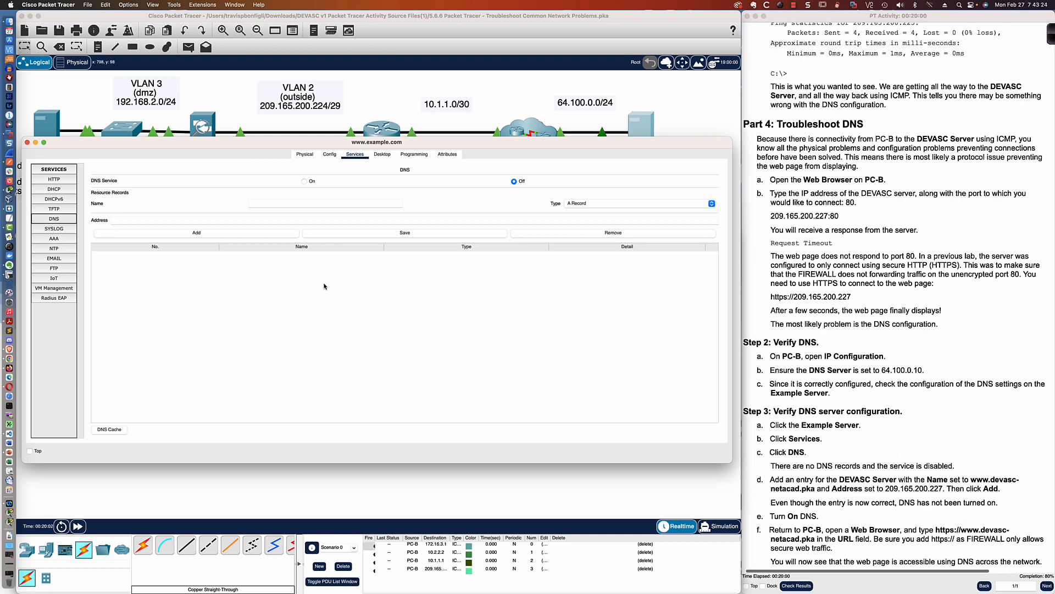
pyautogui.click(283, 203)
pyautogui.write('www.devasc')
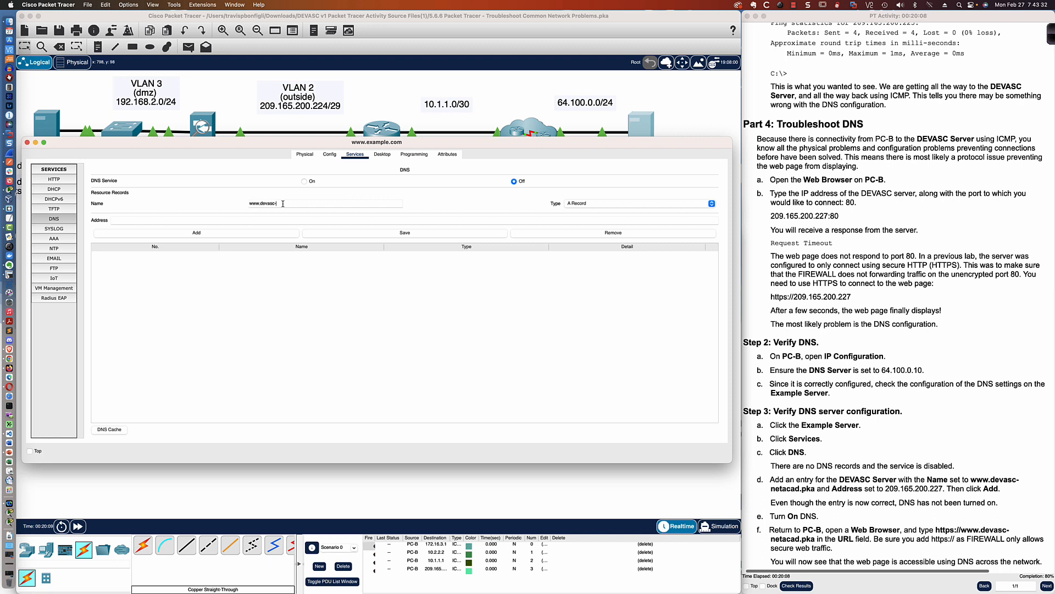
pyautogui.write('-netacad.pka')
pyautogui.click(273, 221)
pyautogui.click(248, 233)
pyautogui.click(261, 260)
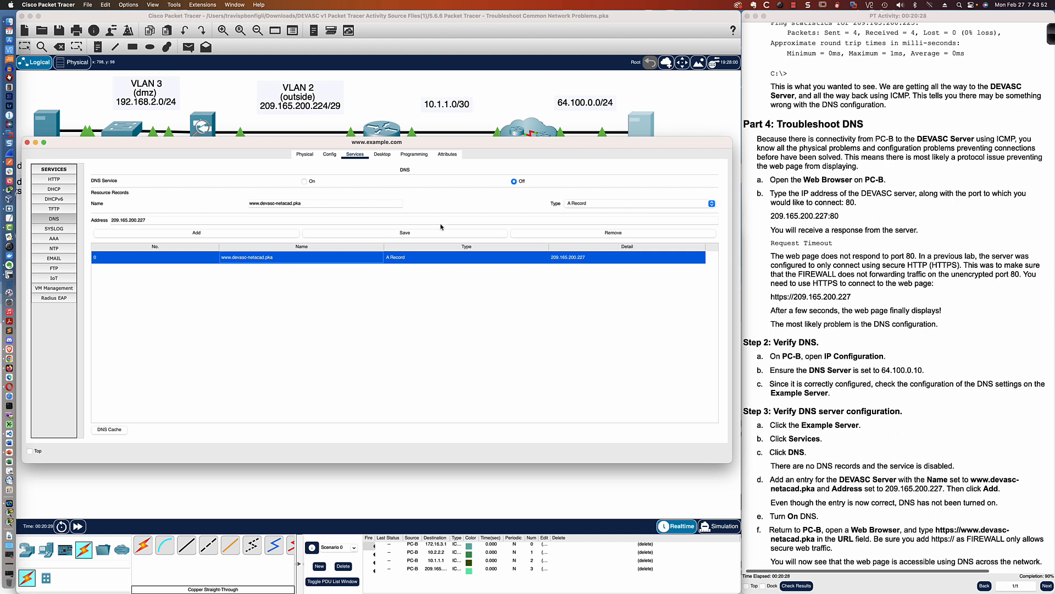
pyautogui.click(304, 182)
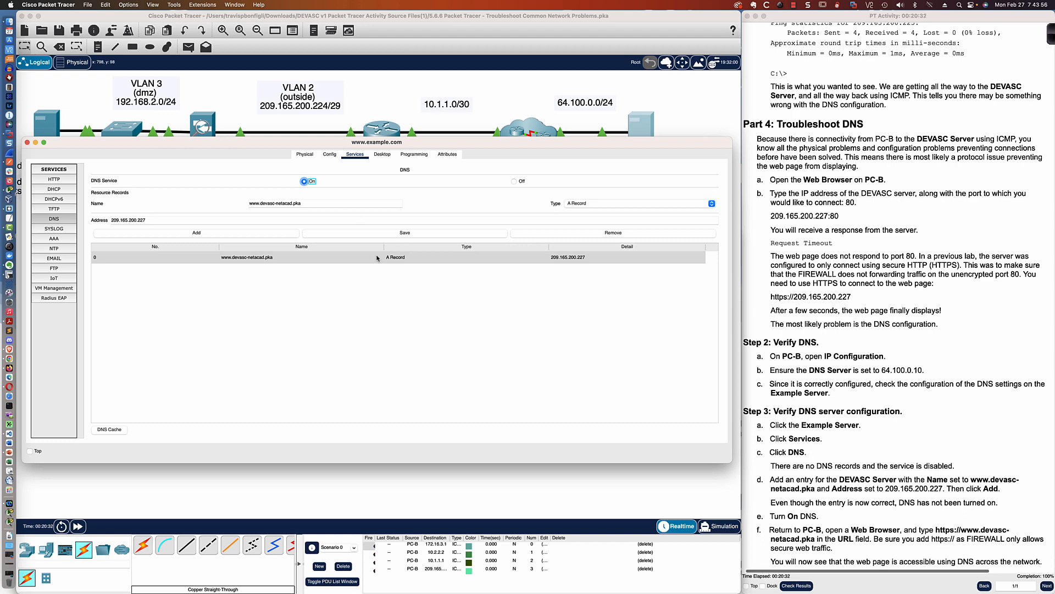
pyautogui.click(661, 111)
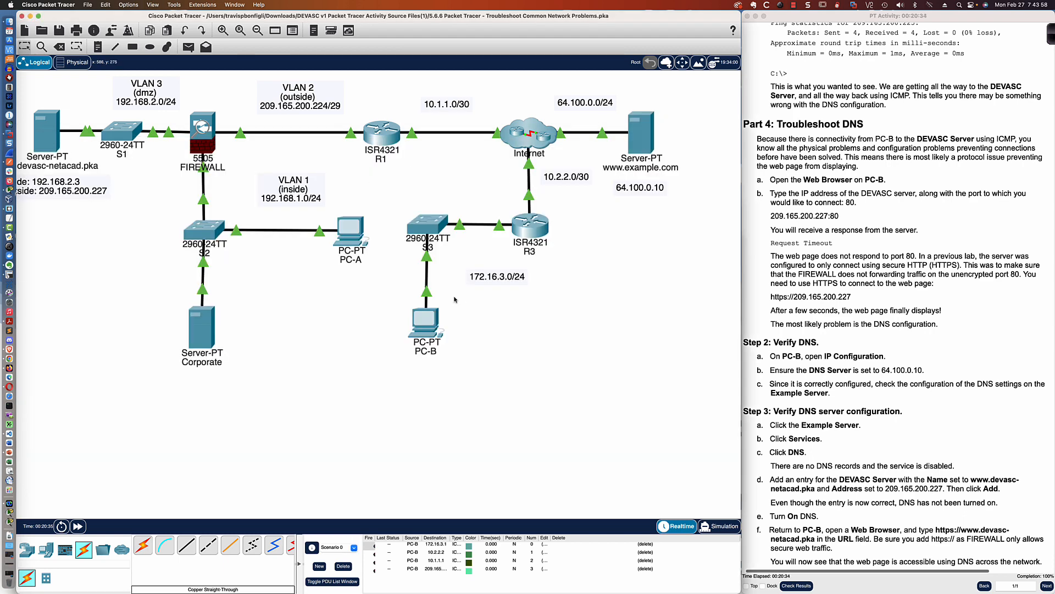
pyautogui.click(439, 317)
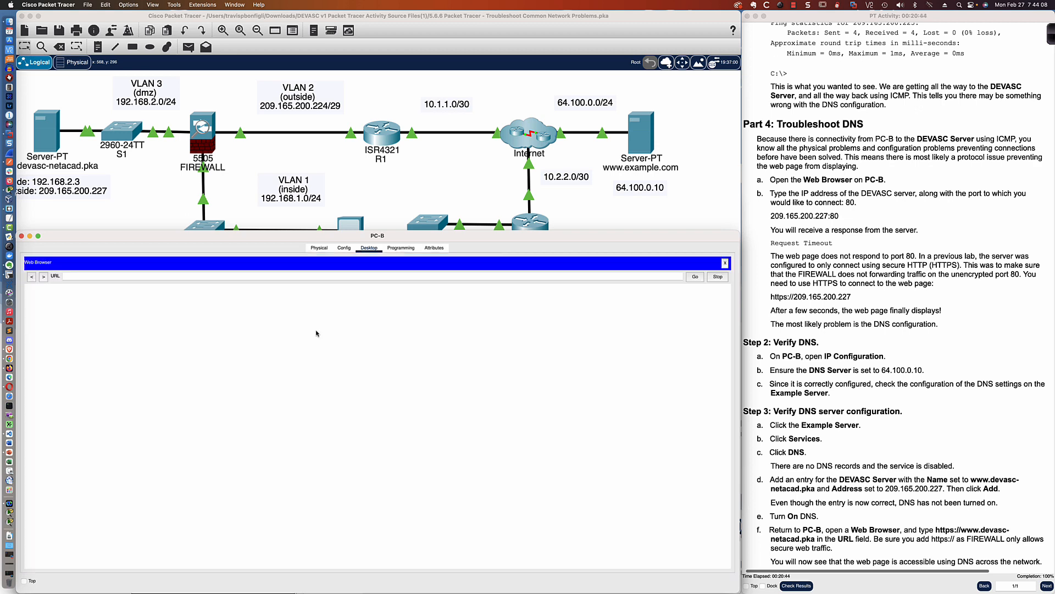
pyautogui.write('https://www.devasc-netacad.pka')
pyautogui.press('Return')
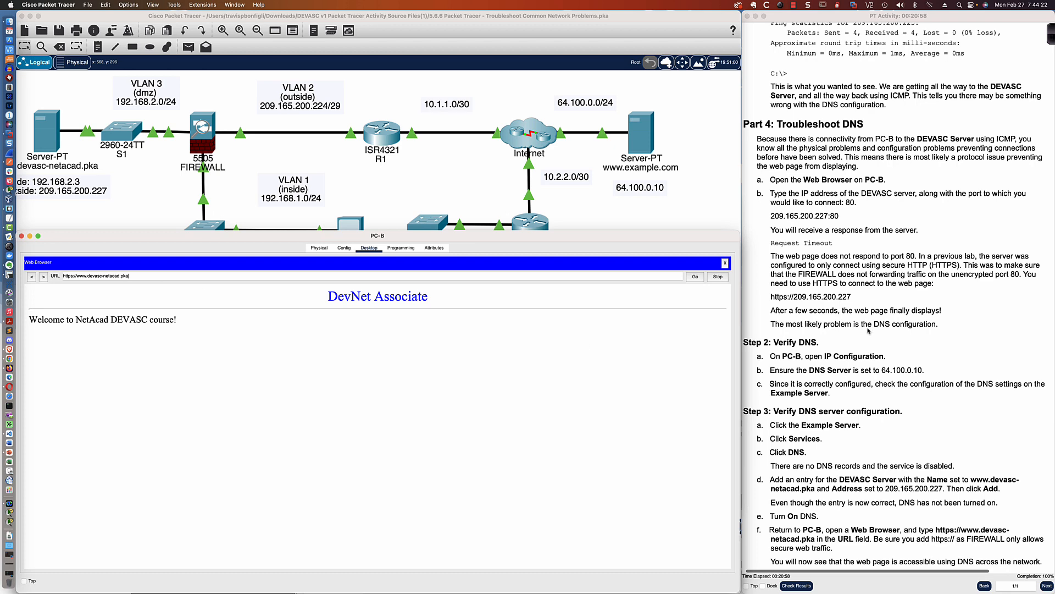
# - Review the activity instructions from Part 4 back to the PC-B checks in Part 1, and switch to the PowerPoint presentation
pyautogui.scroll(3, 842, 374)
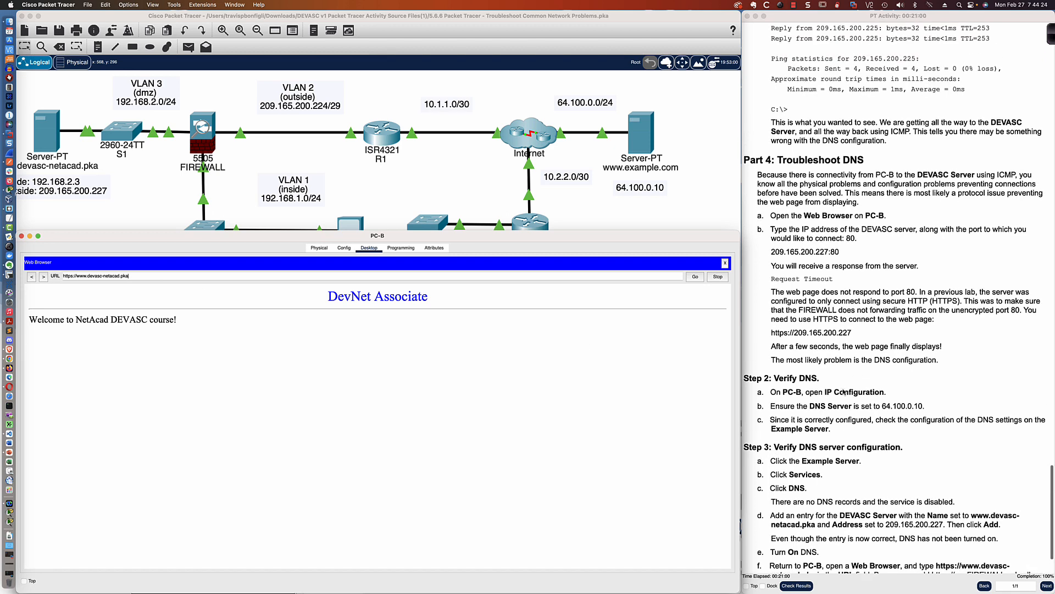
pyautogui.scroll(5, 843, 391)
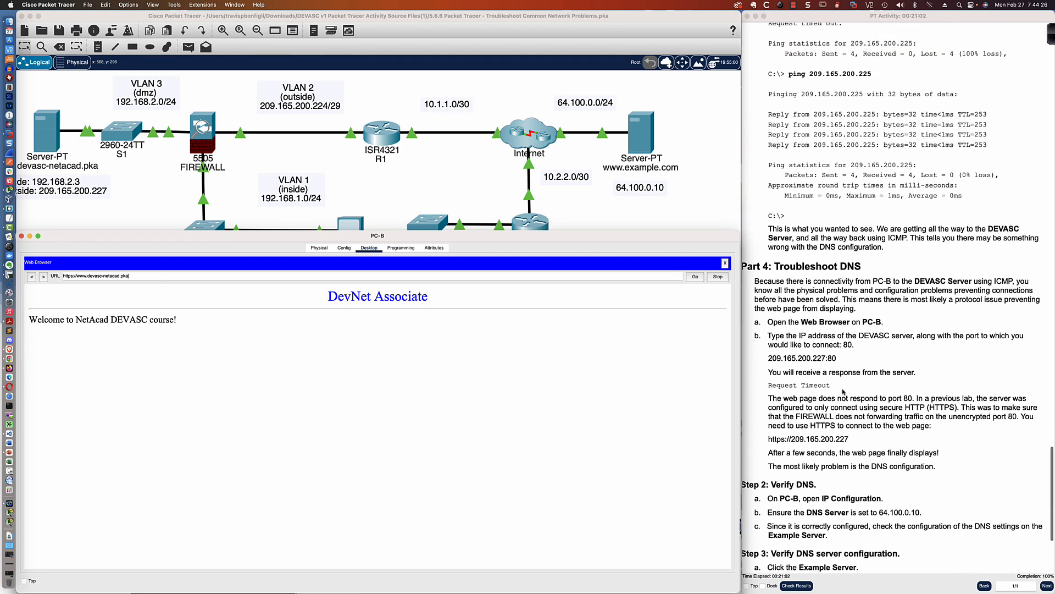
pyautogui.scroll(15, 836, 387)
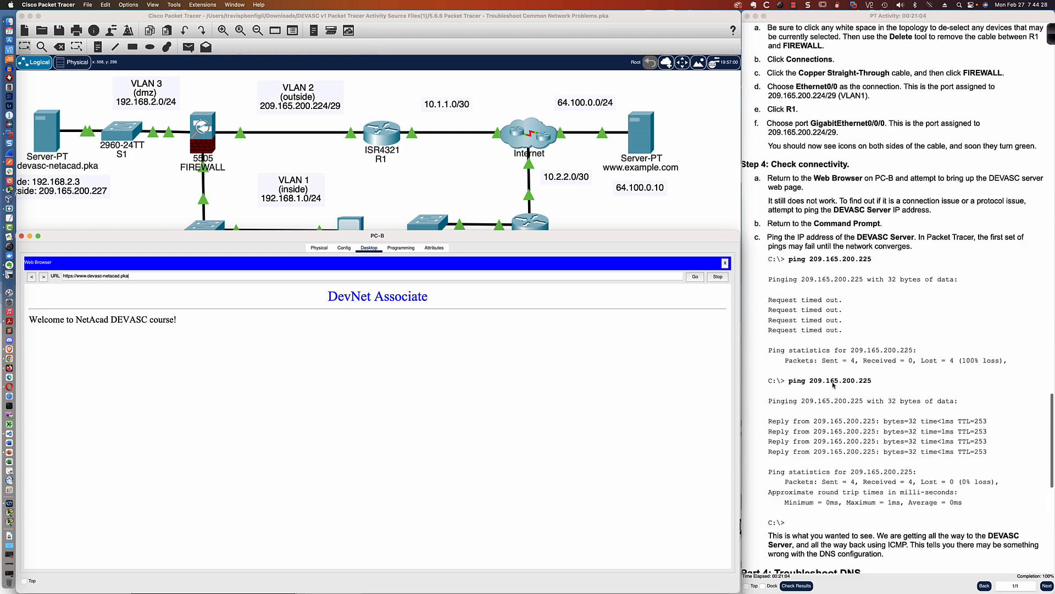
pyautogui.scroll(5, 833, 385)
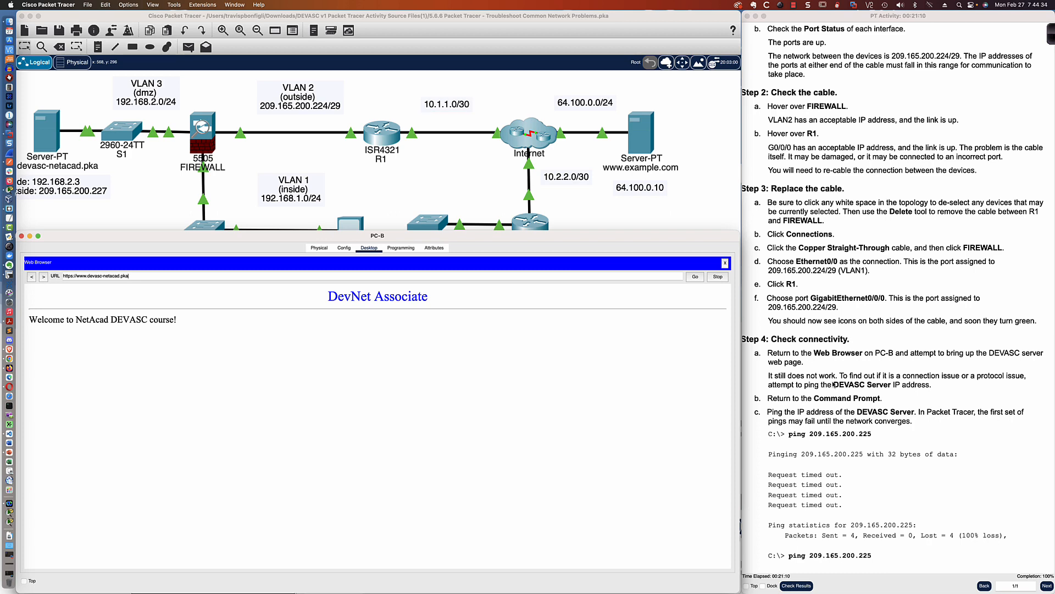
pyautogui.scroll(6, 834, 385)
pyautogui.scroll(9, 834, 383)
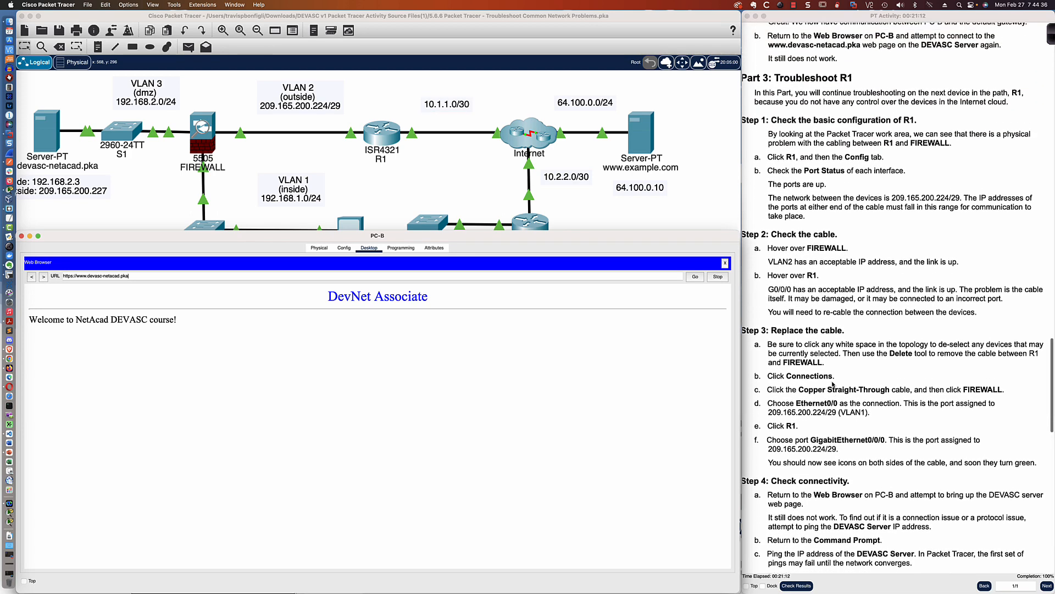
pyautogui.scroll(20, 833, 385)
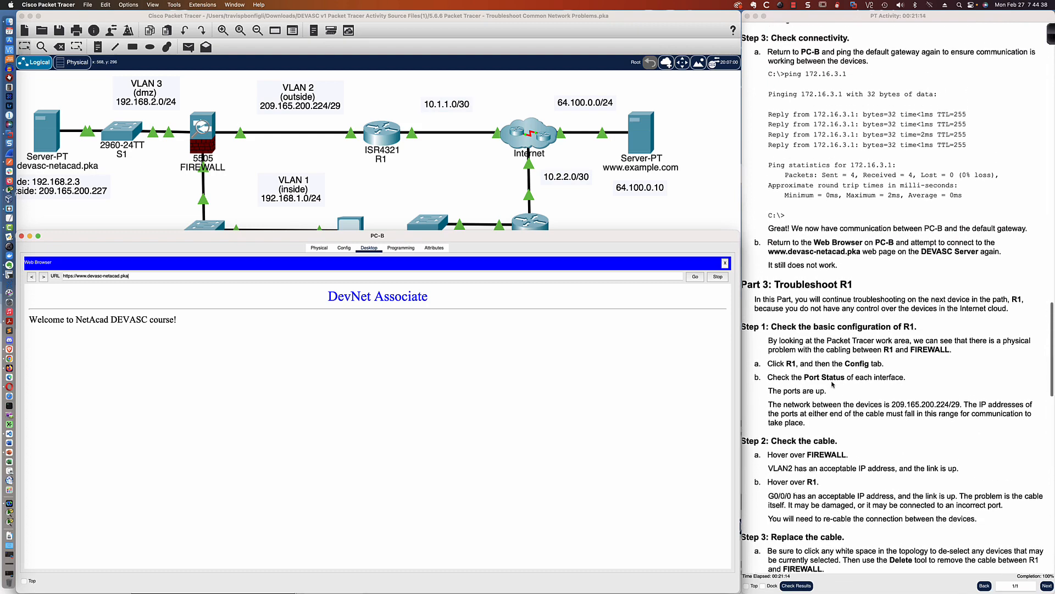
pyautogui.scroll(8, 833, 385)
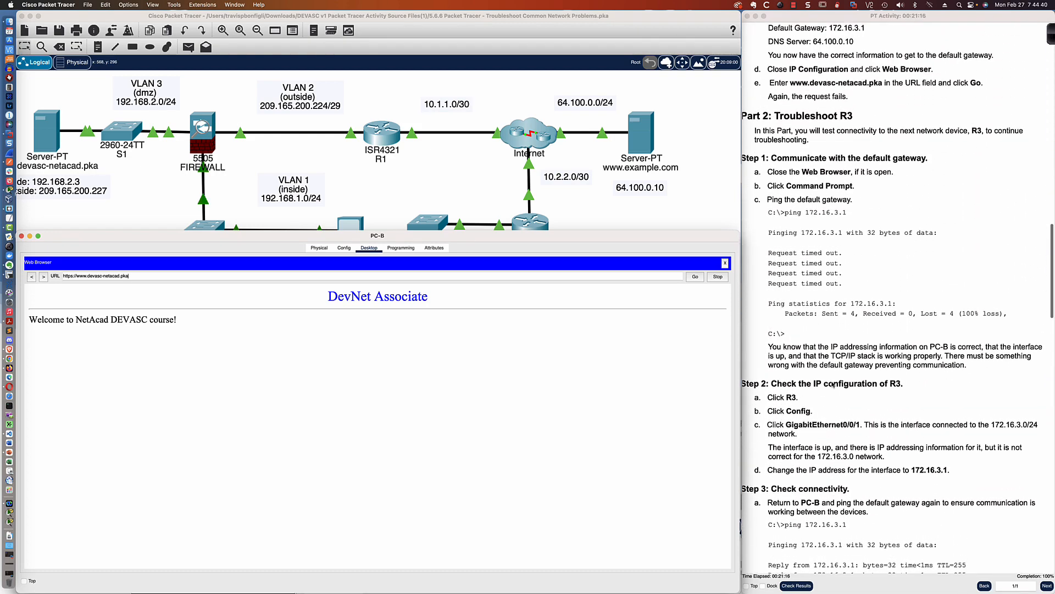
pyautogui.scroll(9, 833, 384)
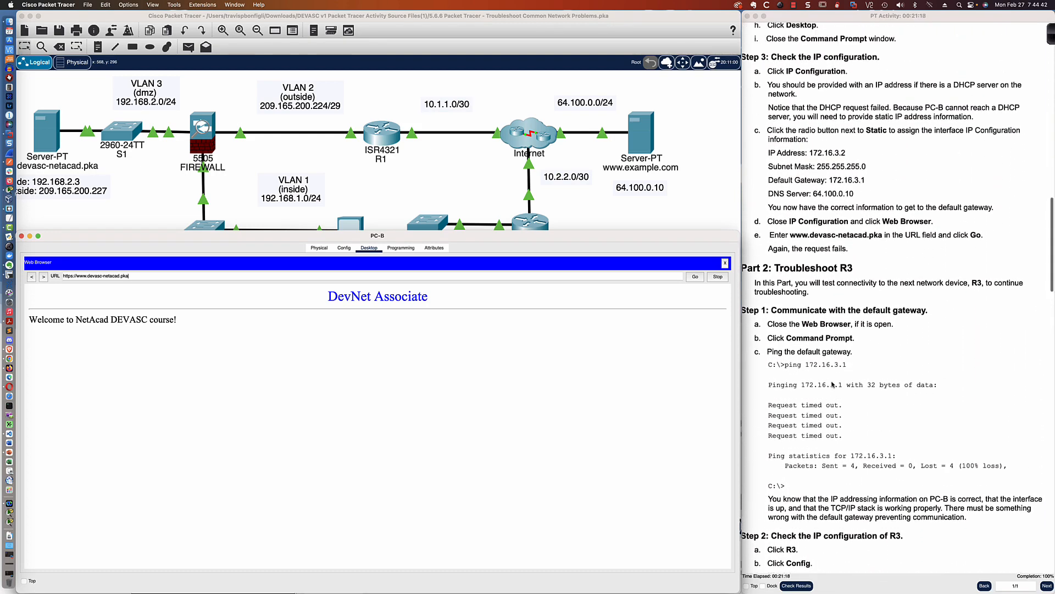
pyautogui.scroll(3, 833, 384)
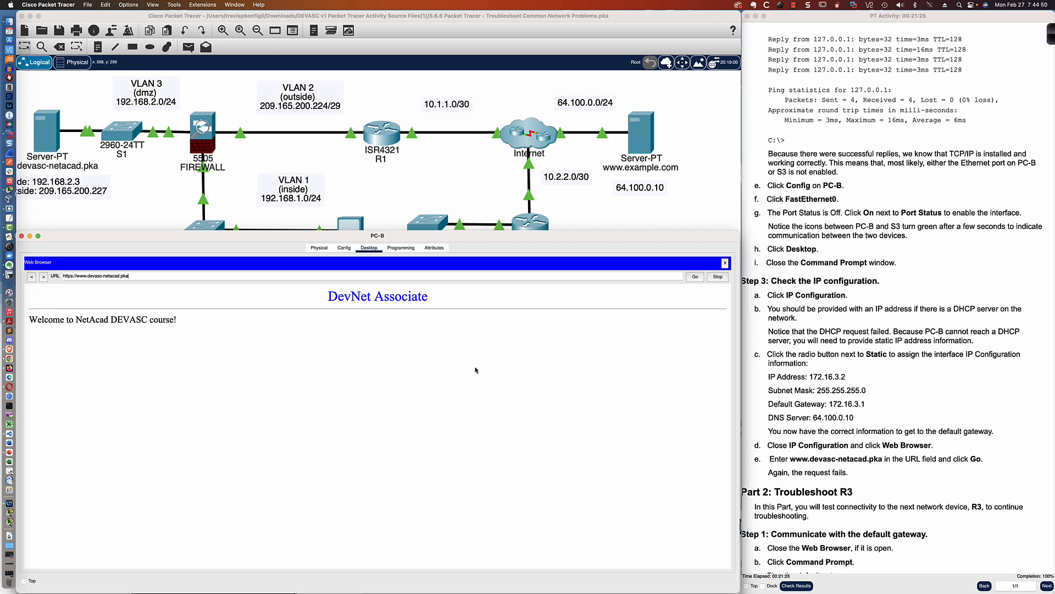
pyautogui.press('super+Tab')
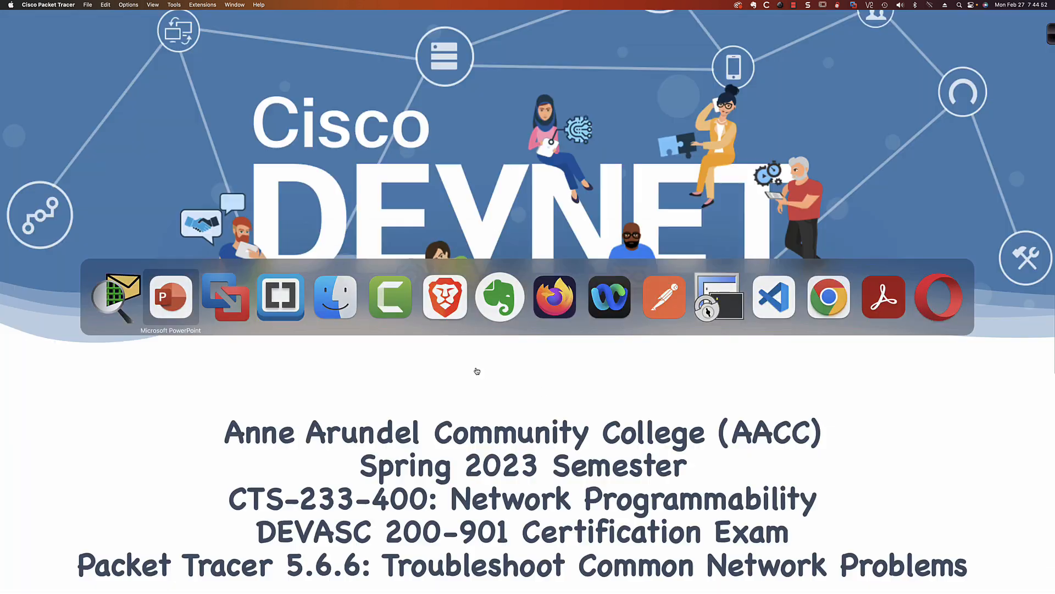